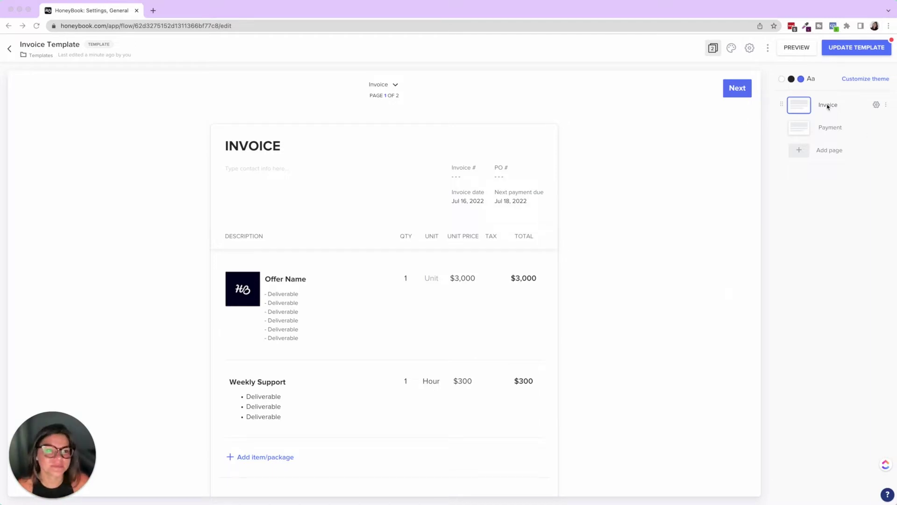
Step: Look at the template's Payment page and the options for adding a page, and return to the Invoice page
click(839, 127)
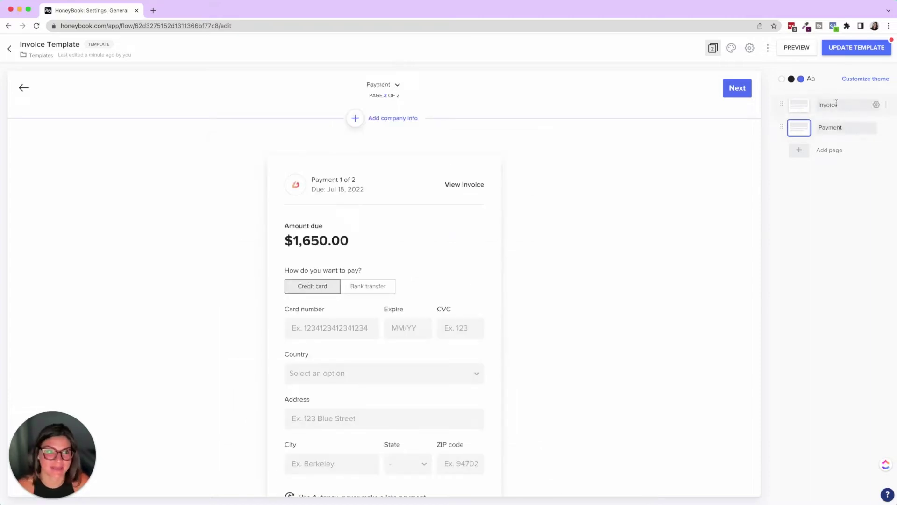
click(836, 155)
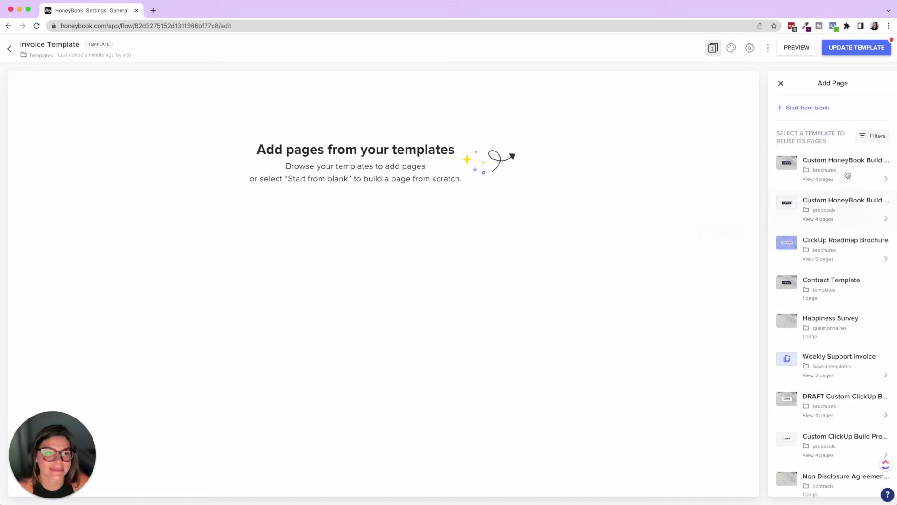
click(780, 84)
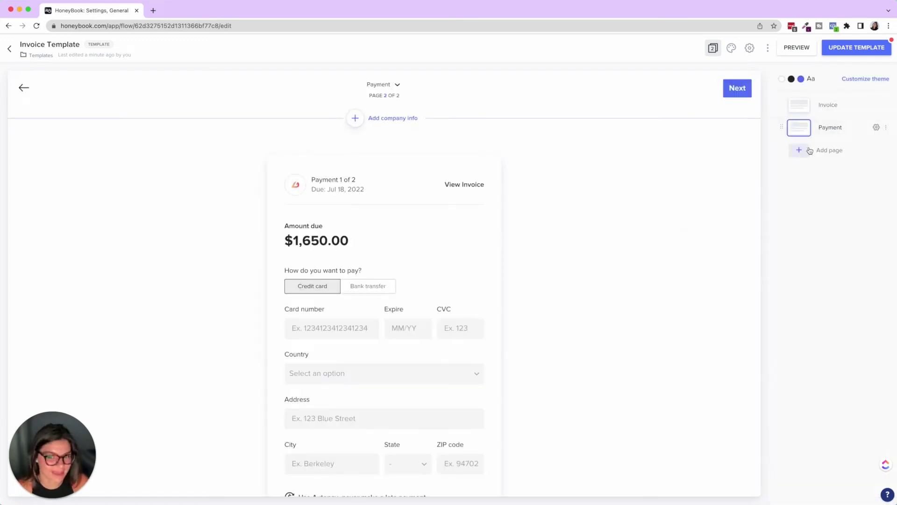
click(826, 107)
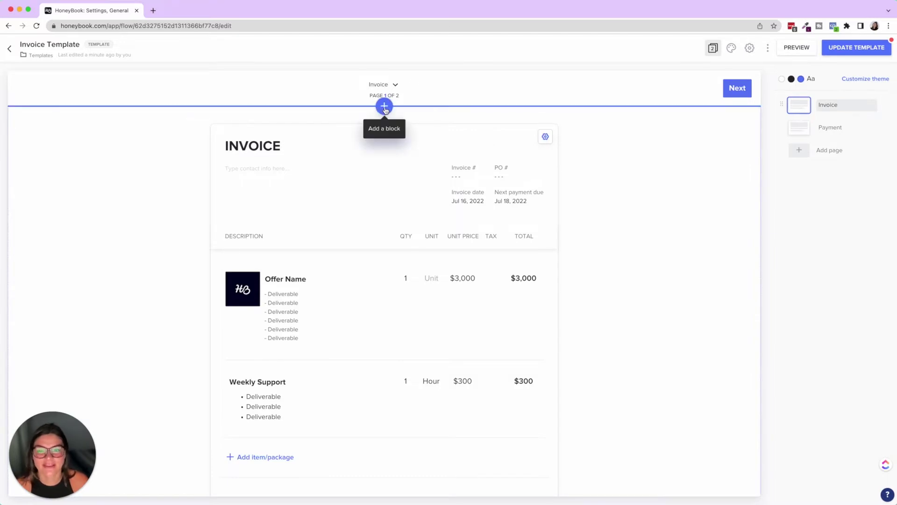
Step: Add a text-only block above the invoice on the Invoice page
click(384, 106)
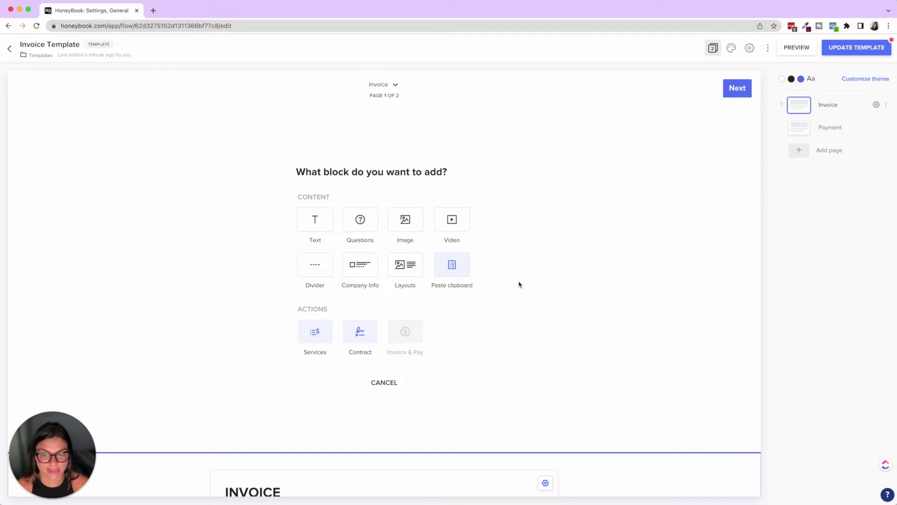
scroll(537, 279, down, 2)
scroll(518, 282, up, 2)
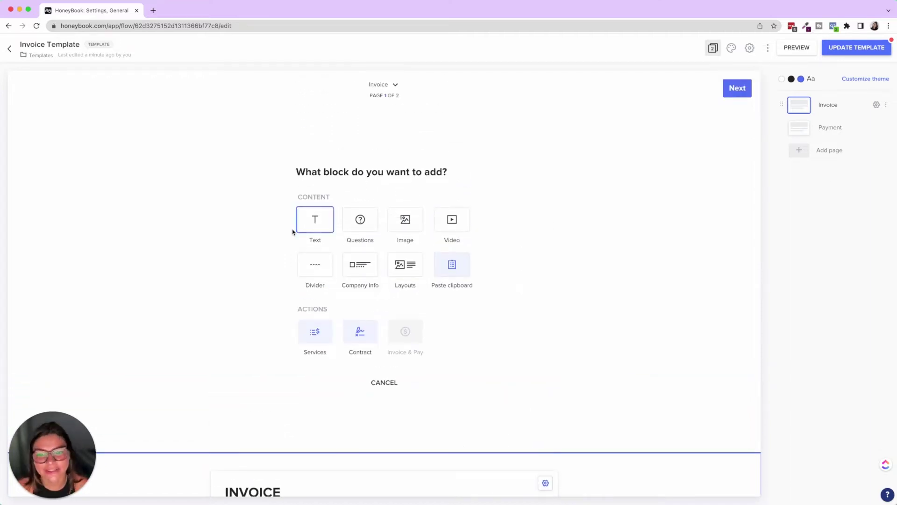
click(309, 226)
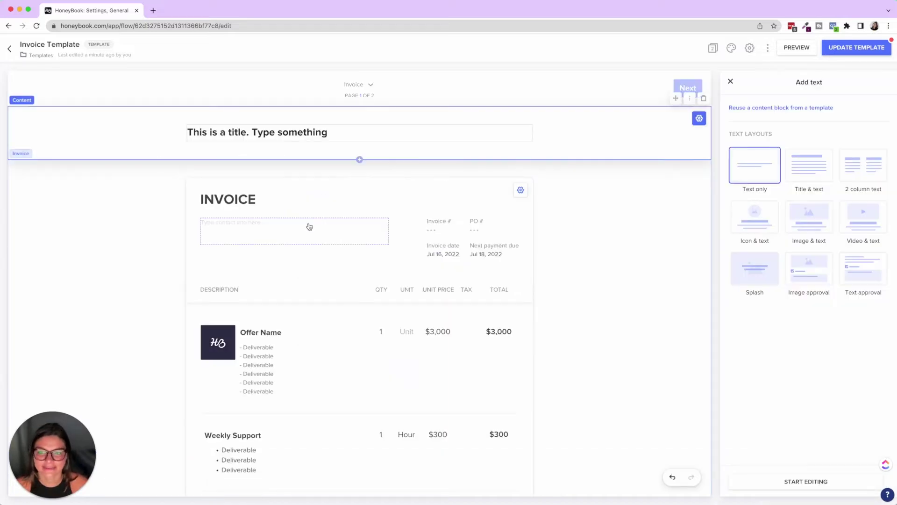
Step: Replace the placeholder title in the new text block with "Custom Invoice"
click(302, 137)
double_click(304, 151)
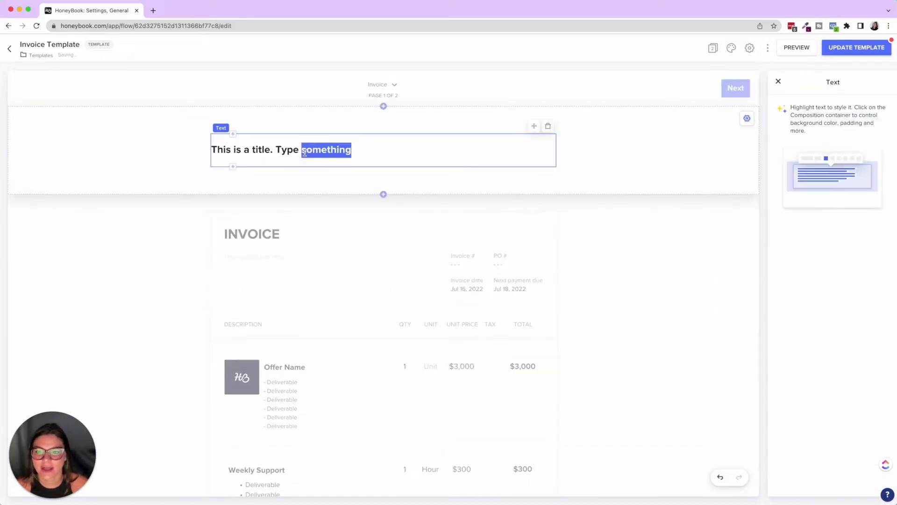
triple_click(305, 151)
text(Custom)
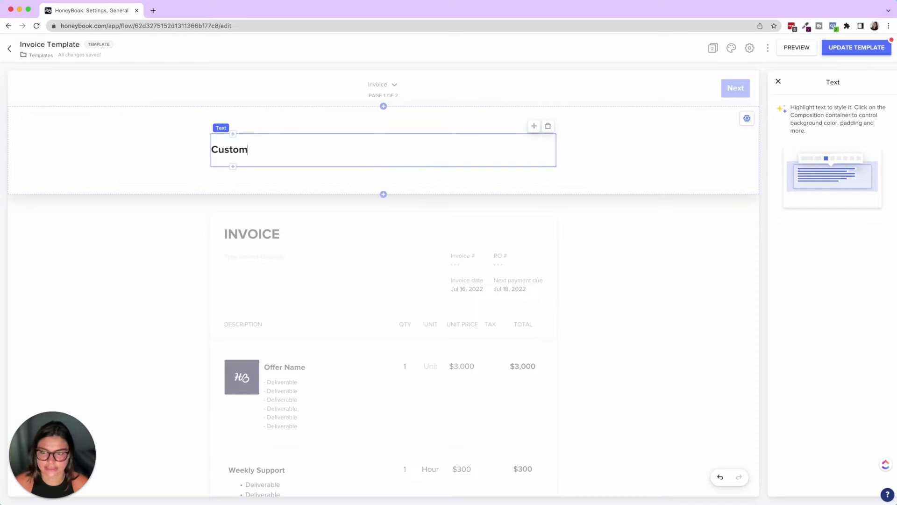
text( Invoice)
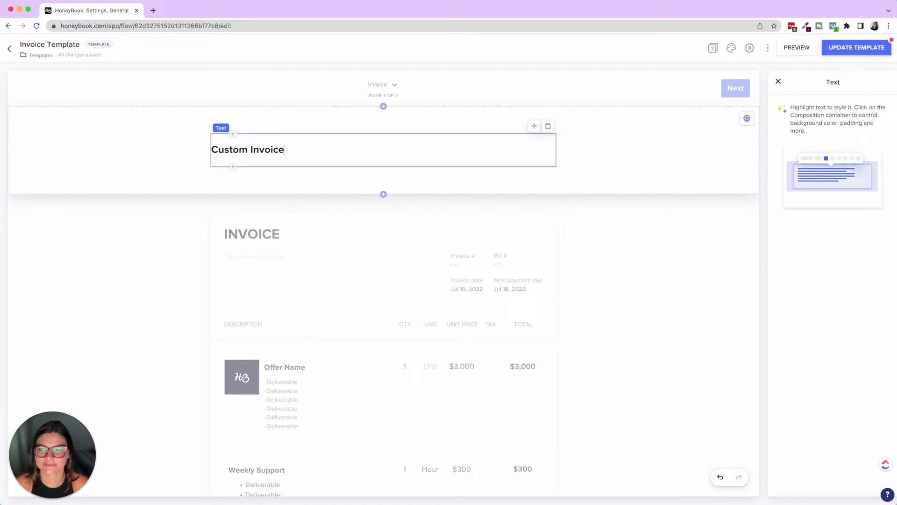
drag(289, 153, 209, 150)
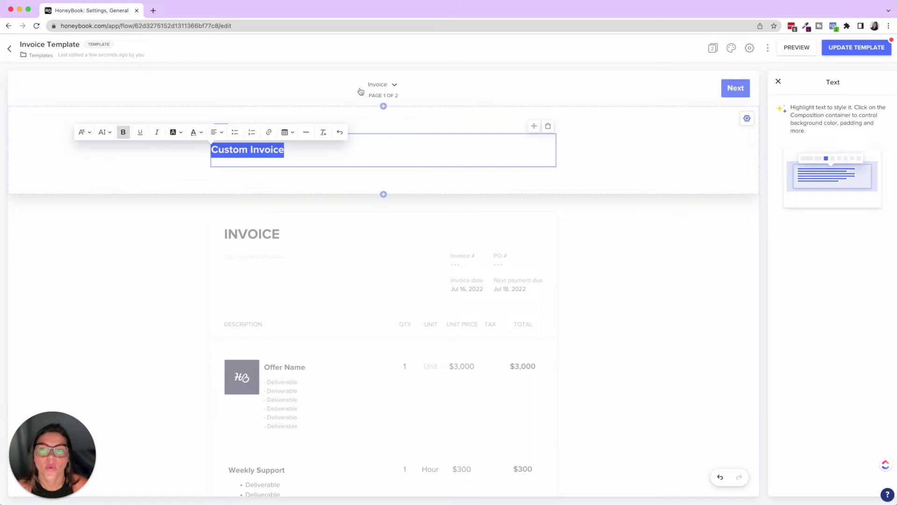
click(623, 155)
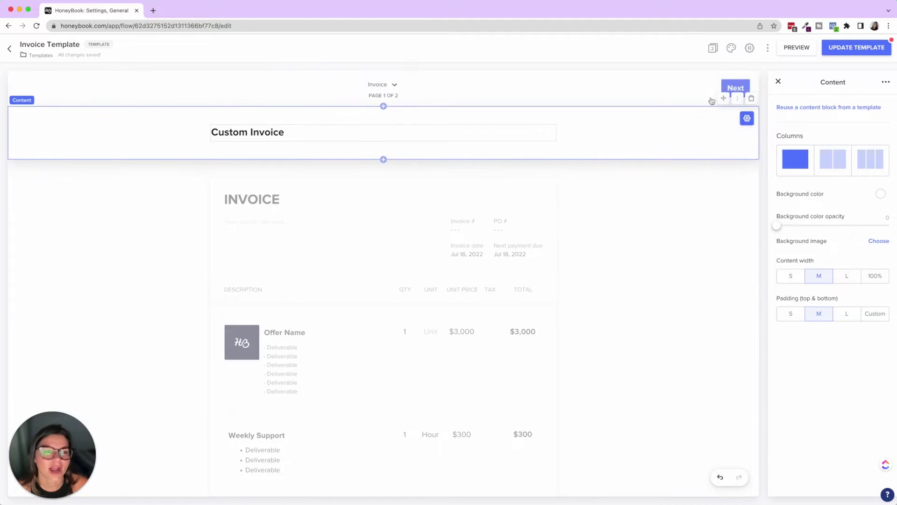
Step: Open the template's theme customization and browse the fonts available for the main text
click(732, 48)
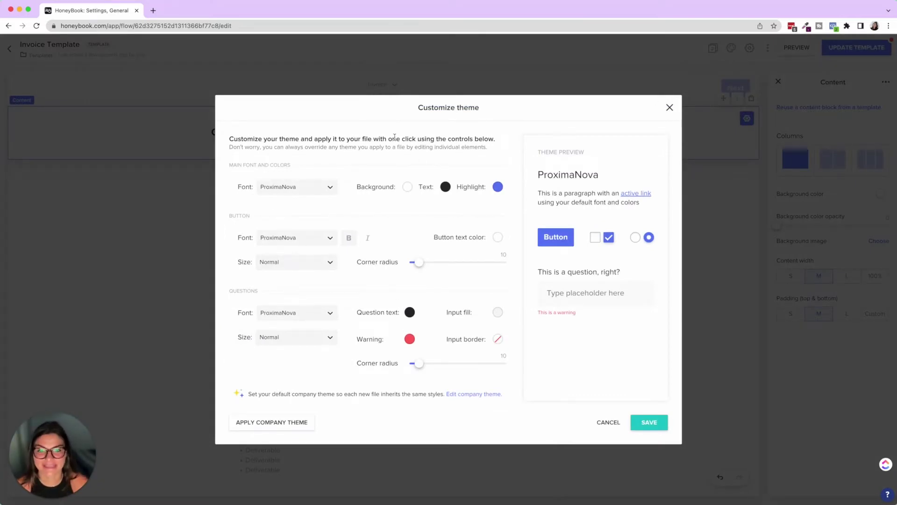
click(328, 190)
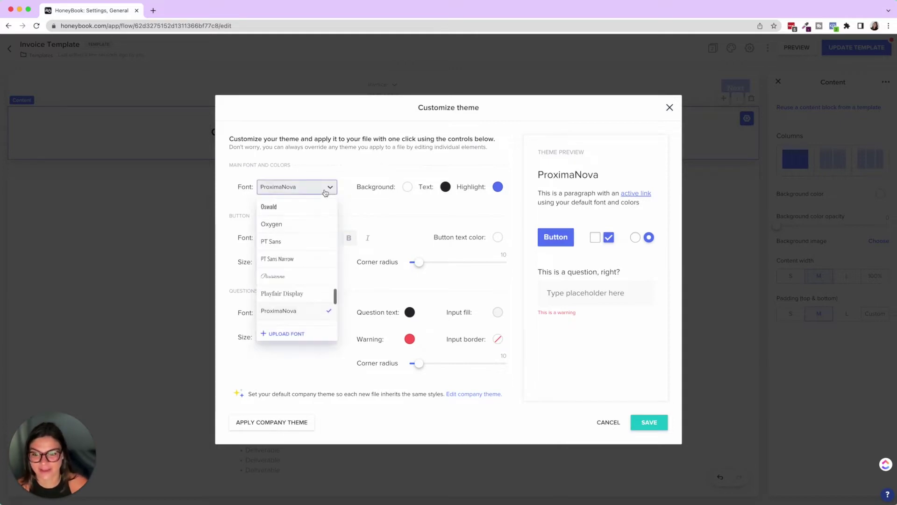
scroll(313, 271, down, 1)
scroll(313, 267, down, 3)
scroll(313, 267, up, 10)
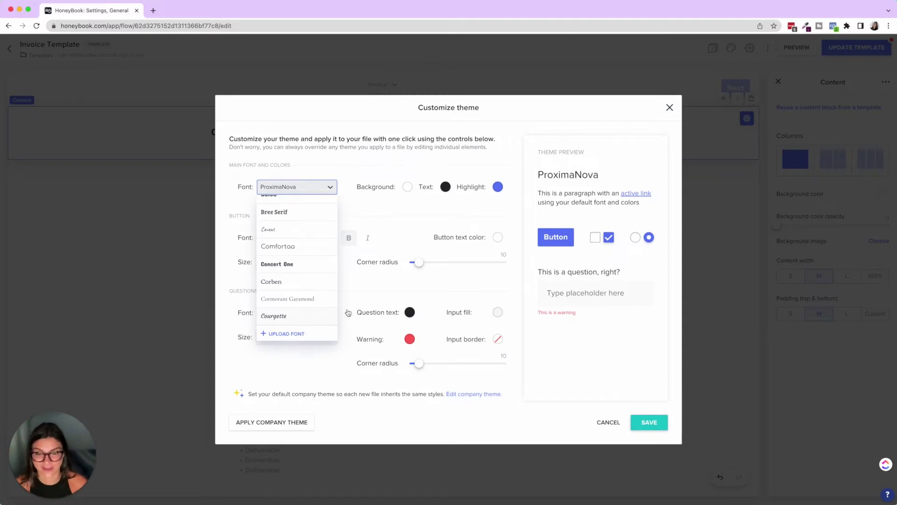
click(414, 174)
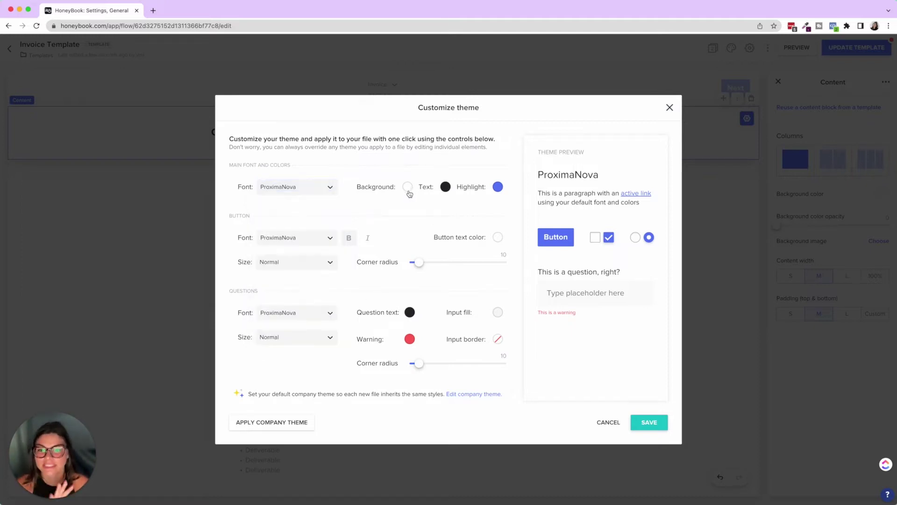
Step: Try italic styling on the theme's button text and switch it back off
click(282, 239)
click(325, 217)
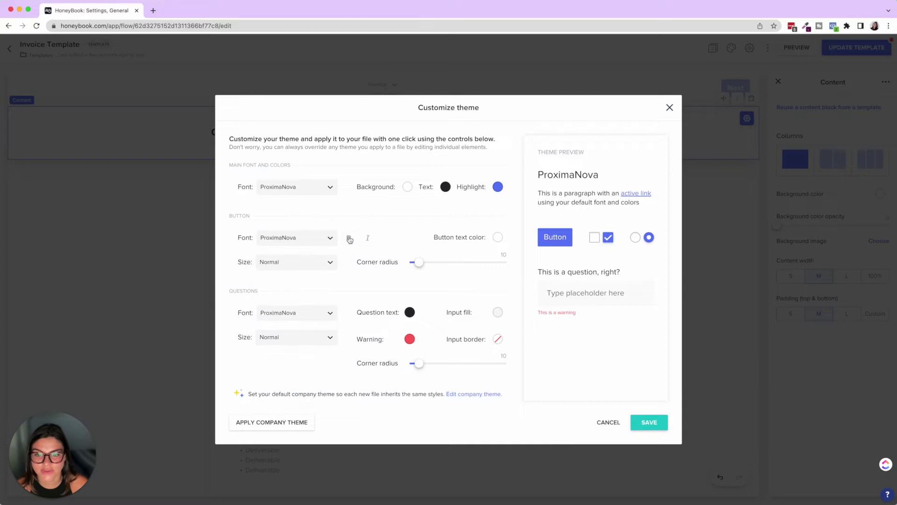
click(368, 242)
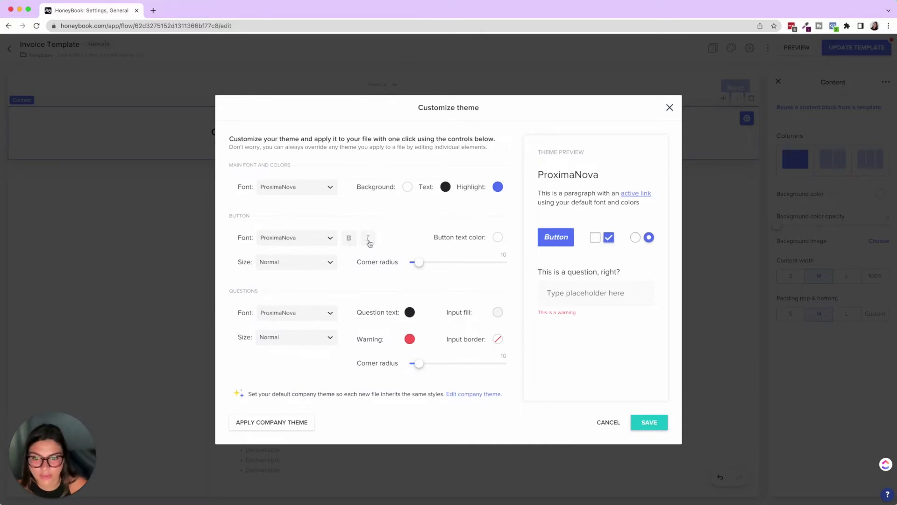
click(368, 242)
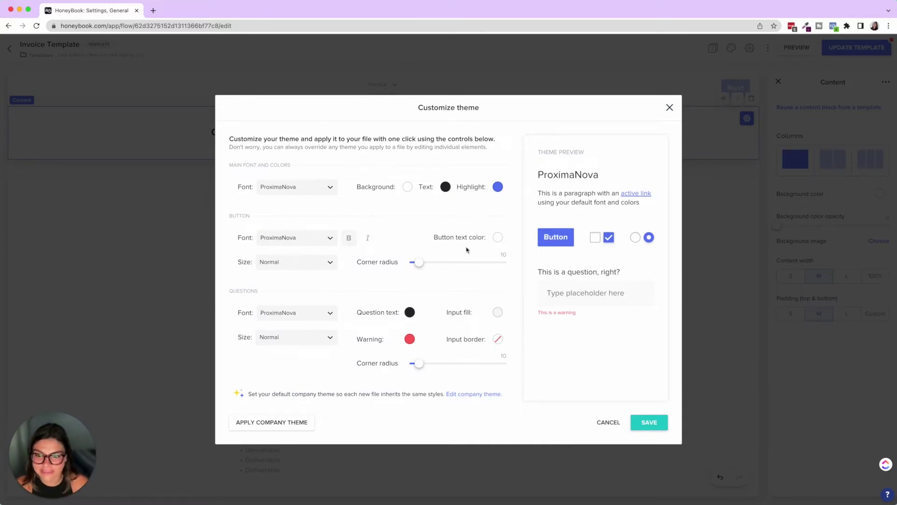
mouse_move(419, 263)
mouse_down()
mouse_move(496, 263)
mouse_move(391, 267)
mouse_move(529, 266)
mouse_move(419, 264)
mouse_up()
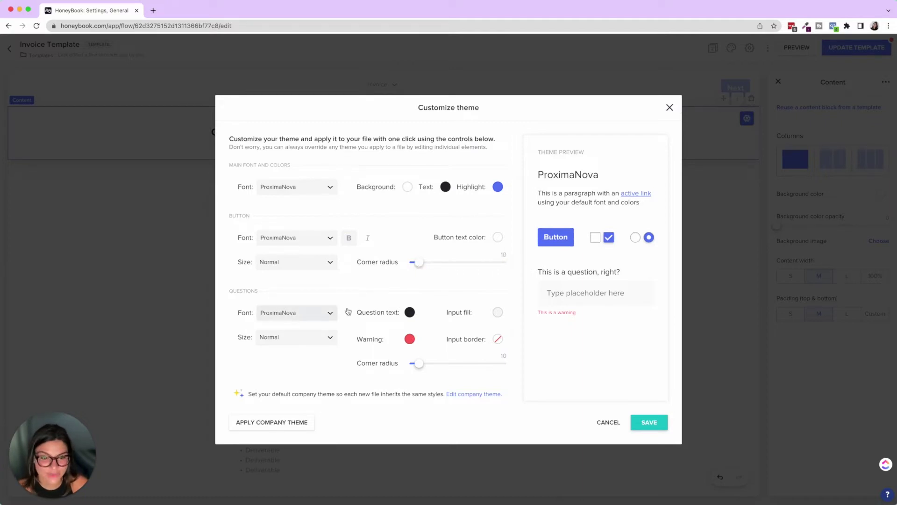
drag(538, 272, 658, 273)
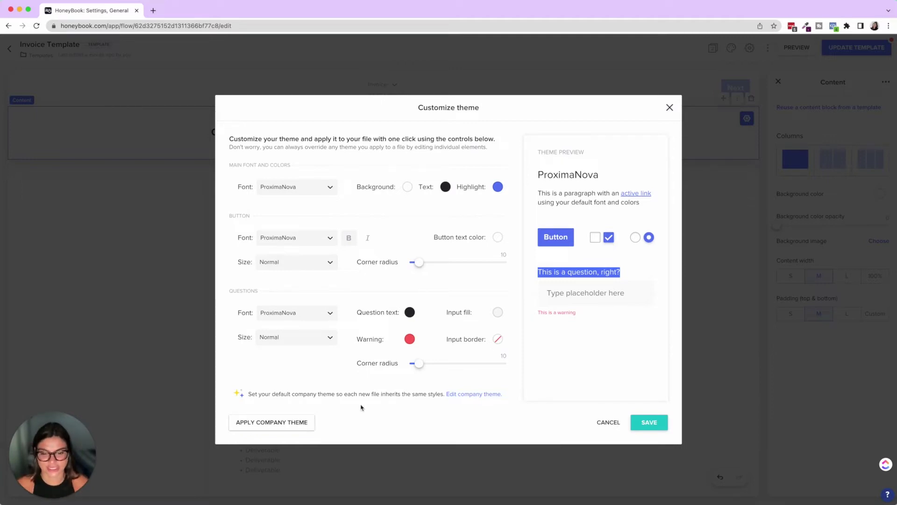
Step: Examine the company smart file theme settings in a separate browser tab, and return to the invoice template without changing the theme
right_click(457, 396)
click(457, 384)
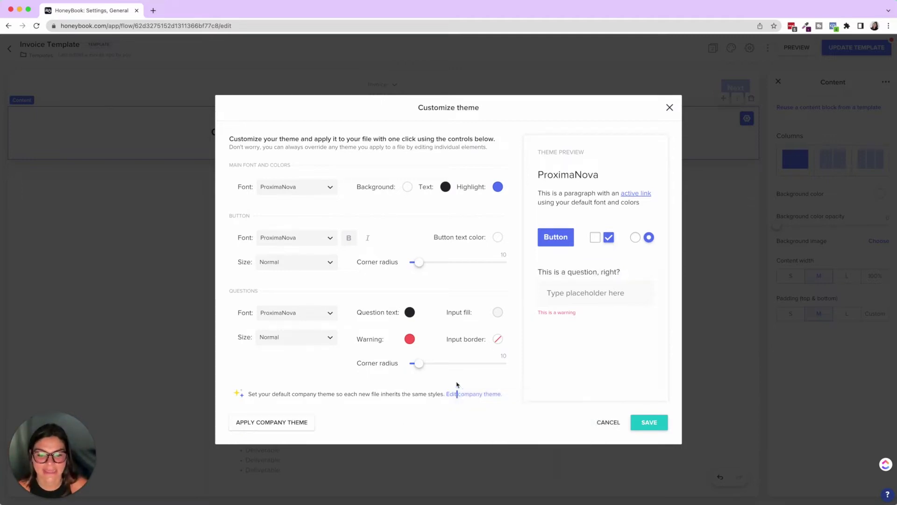
right_click(458, 395)
click(406, 376)
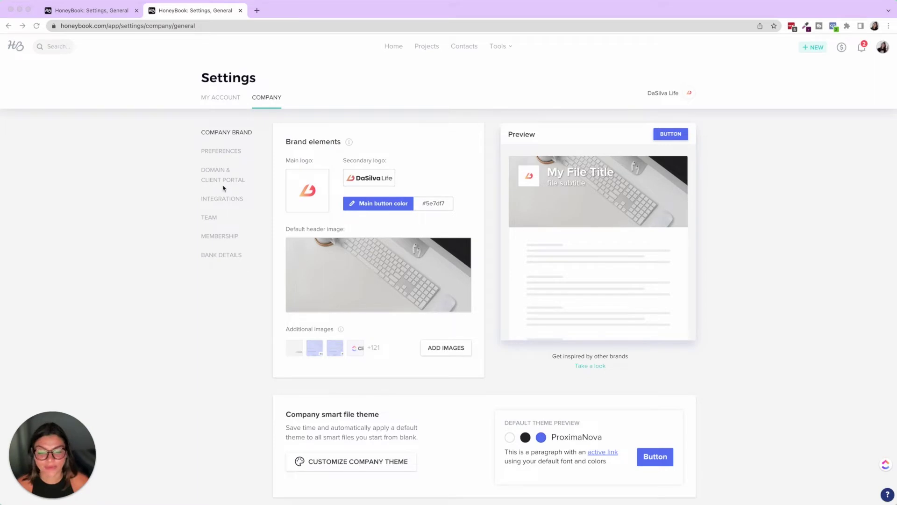
scroll(324, 235, down, 3)
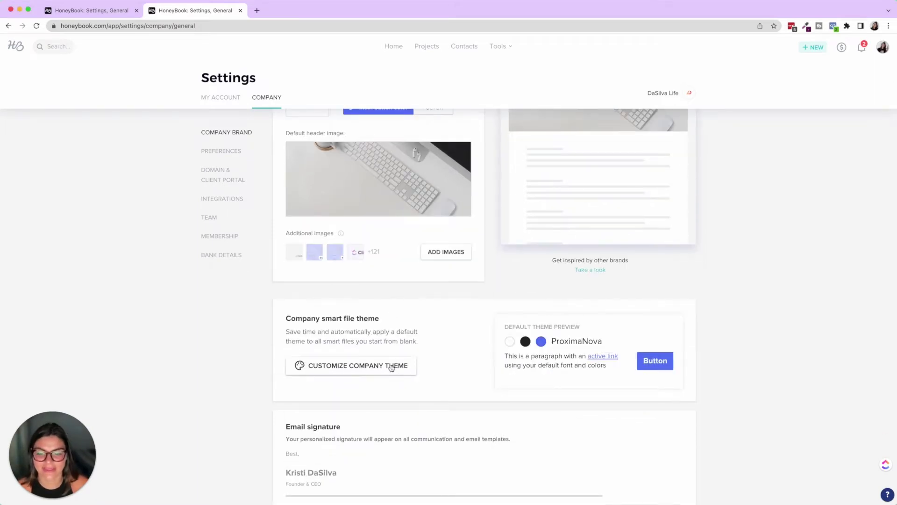
click(364, 369)
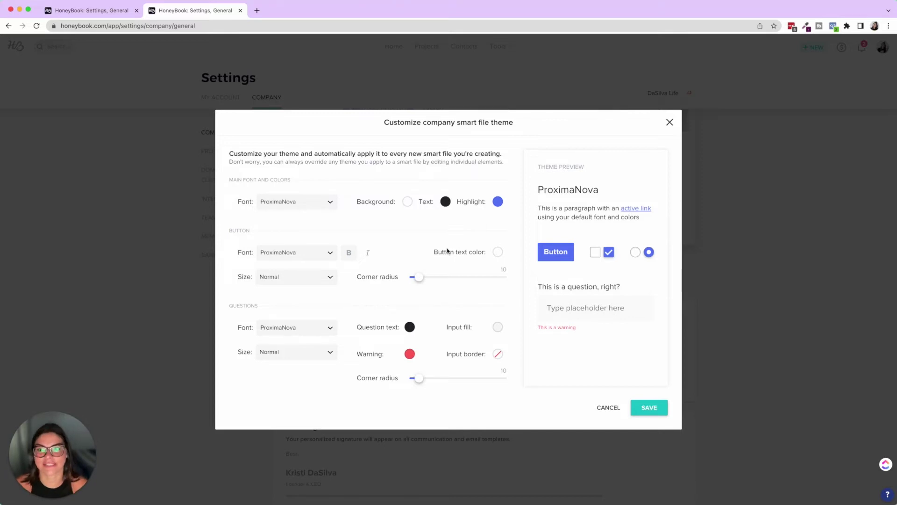
click(241, 11)
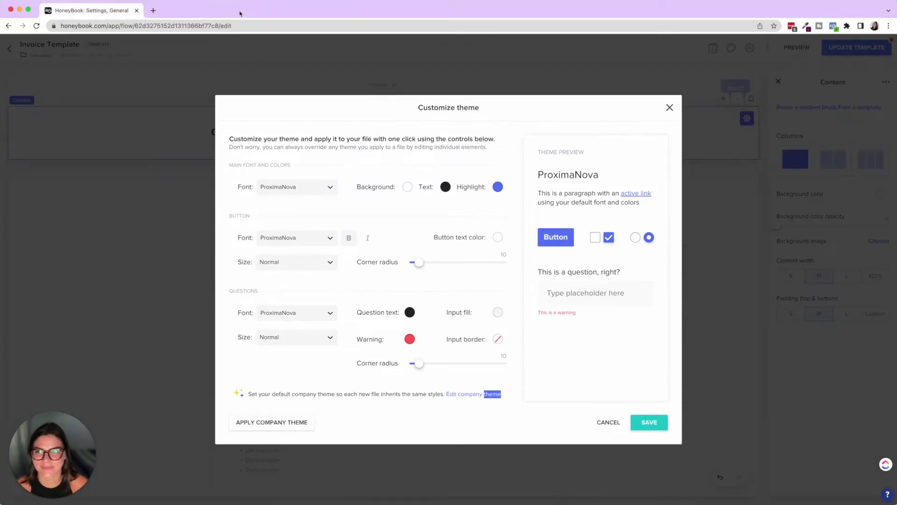
click(669, 107)
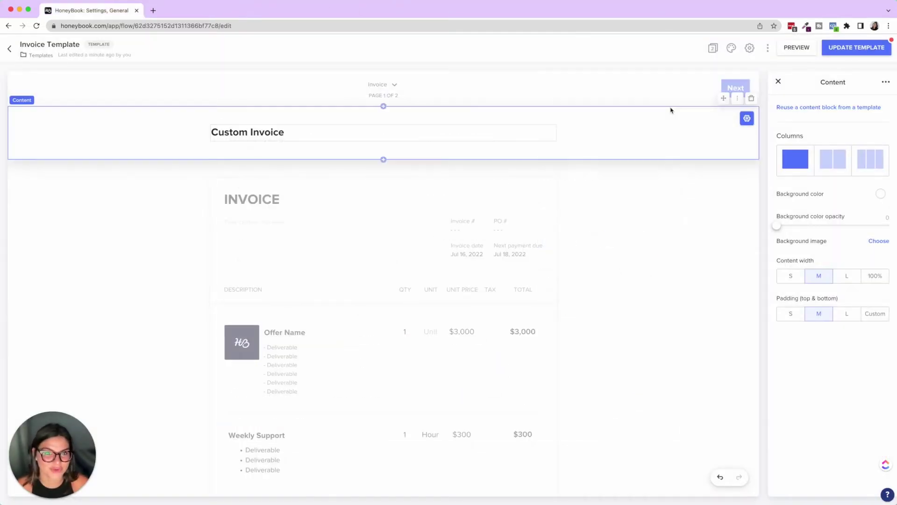
Step: Increase the font size of the "Custom Invoice" title and center it
click(315, 131)
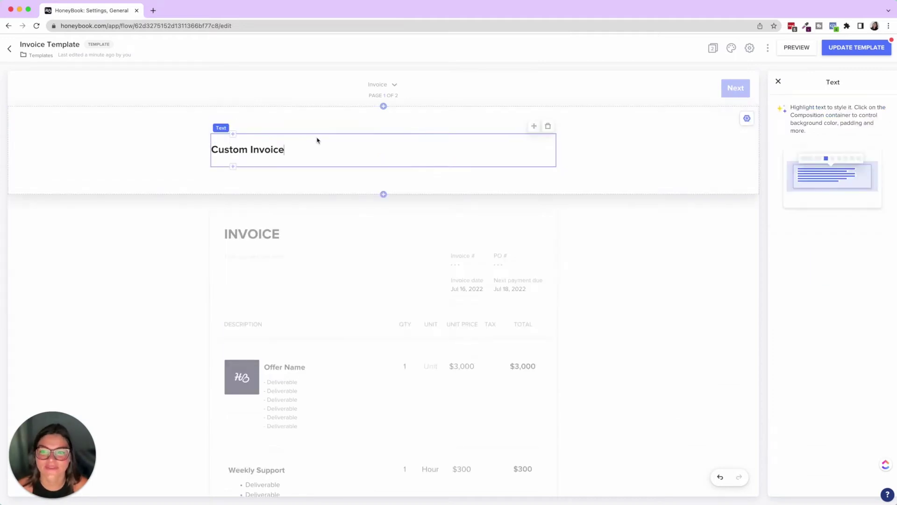
drag(304, 152, 198, 149)
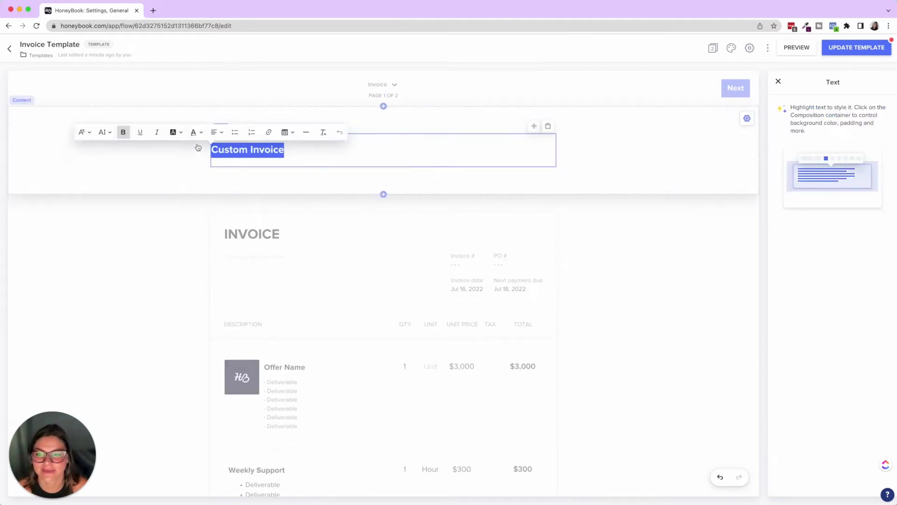
click(104, 132)
click(153, 218)
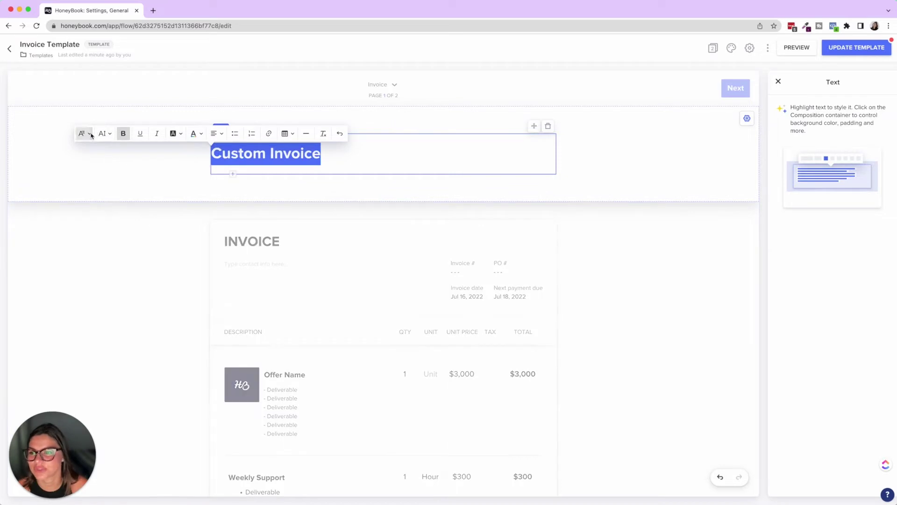
click(214, 139)
click(216, 159)
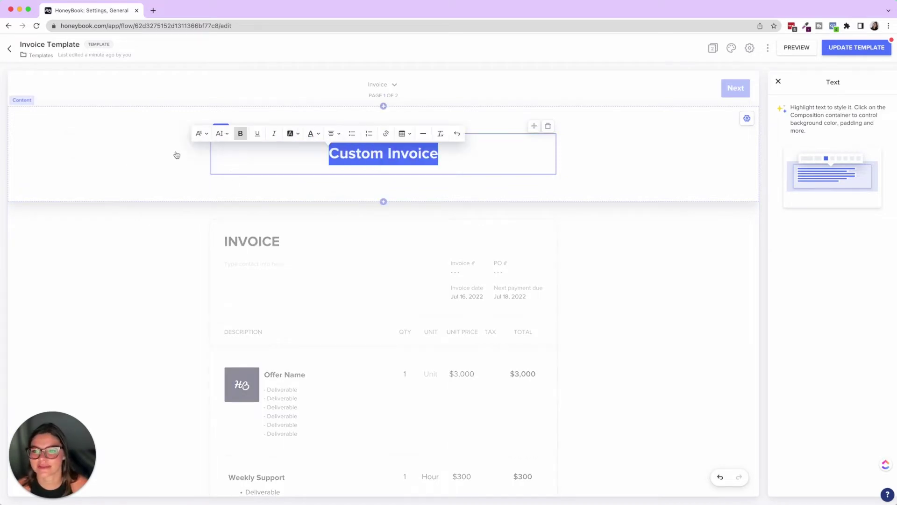
Step: Set the "Custom Invoice" title's font to Montserrat
click(207, 134)
scroll(243, 210, down, 5)
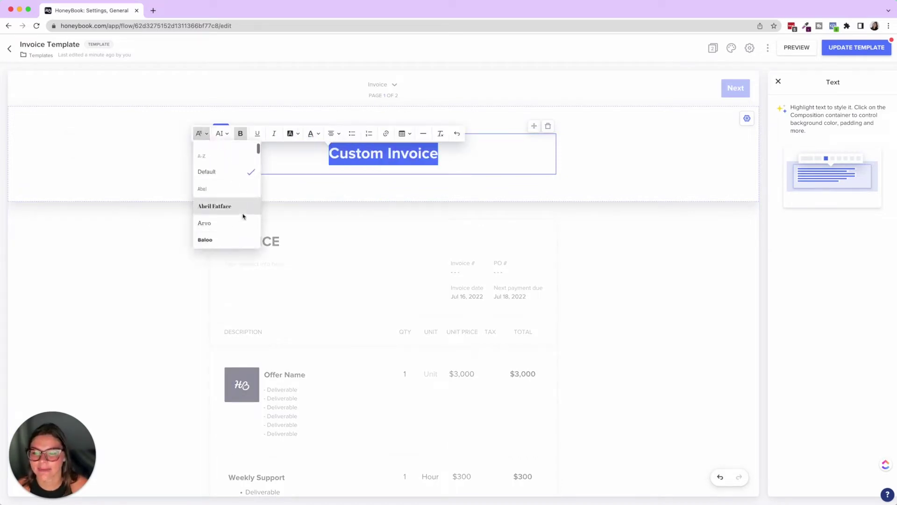
scroll(243, 216, down, 10)
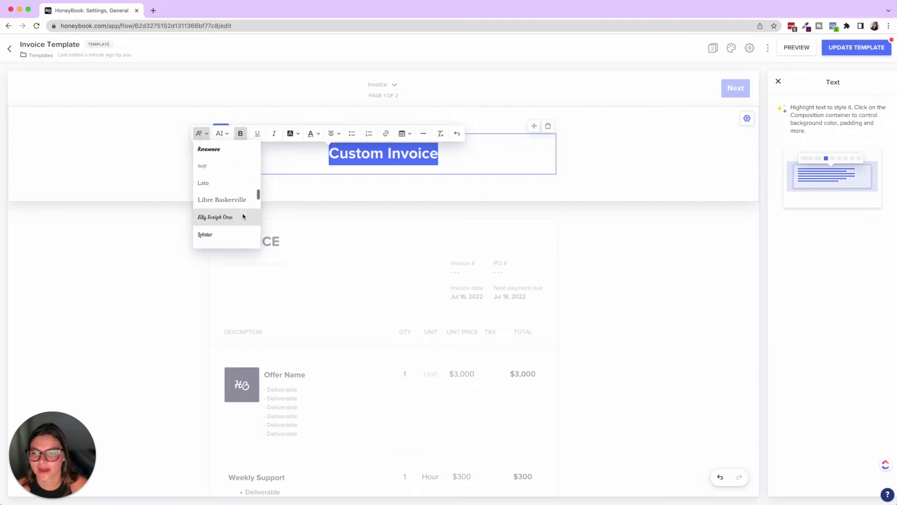
scroll(241, 205, down, 5)
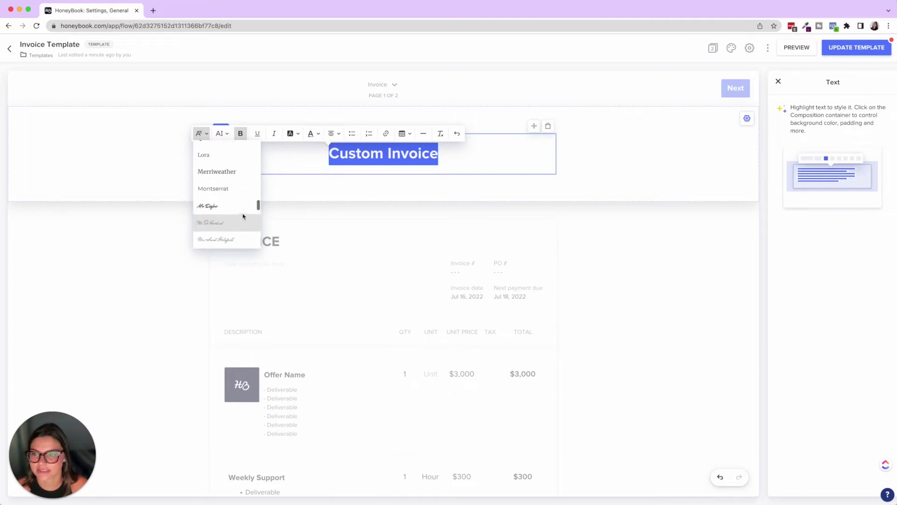
click(239, 190)
click(603, 158)
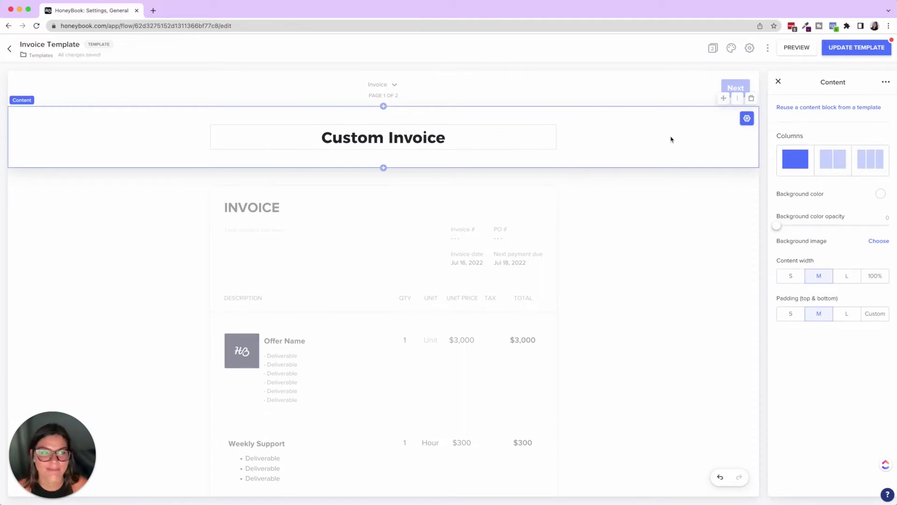
Step: Try the two-column and three-column layouts on the "Custom Invoice" block, and return it to a single column
click(833, 159)
click(870, 159)
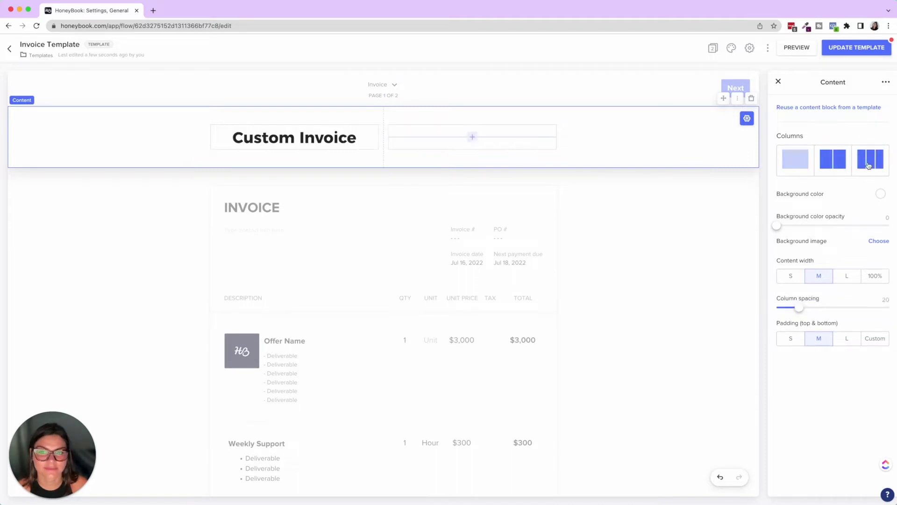
click(795, 159)
Step: Try the blue theme color #5E7DF7 as the block's background color, and set it back to white
click(879, 193)
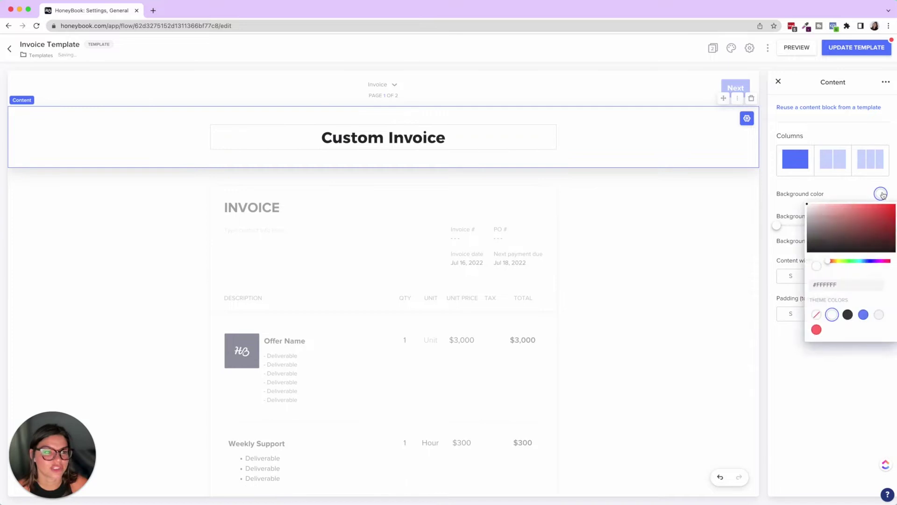
click(864, 314)
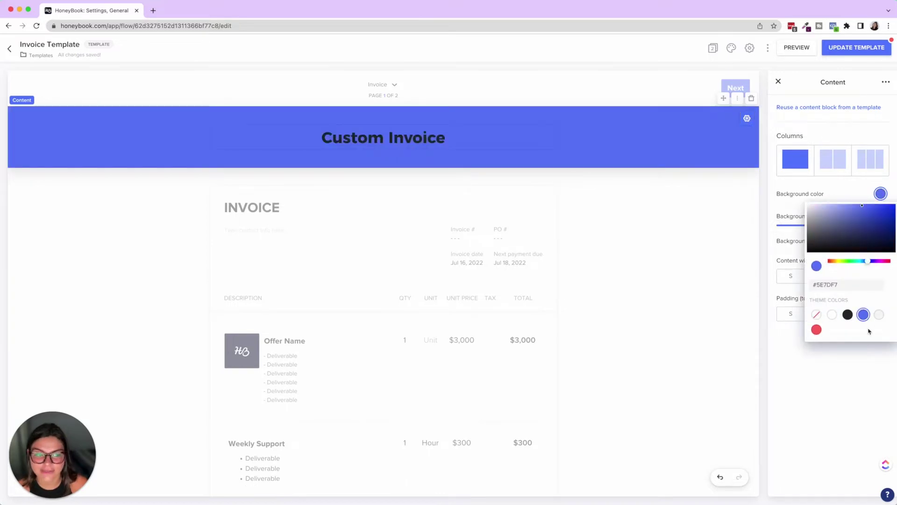
click(833, 314)
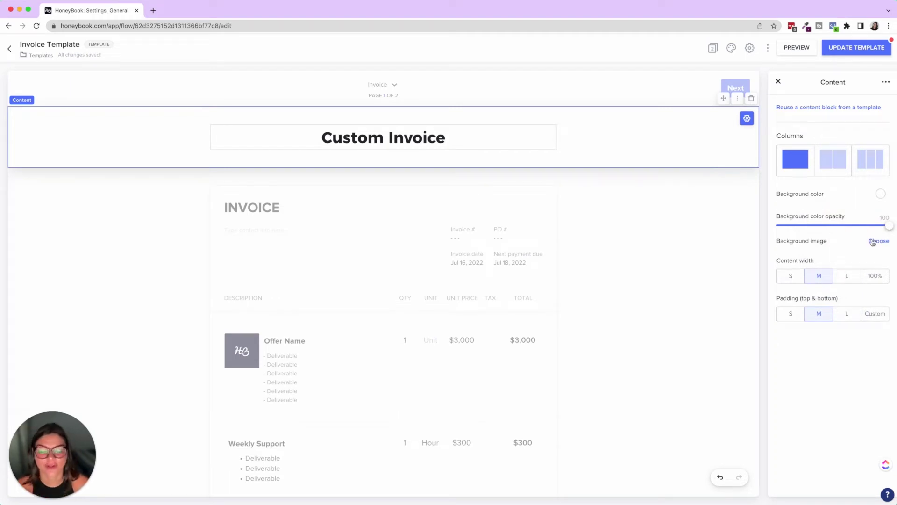
Step: Keep the block's content width at M, try its padding presets, and switch the top and bottom padding to Custom
click(846, 279)
click(822, 280)
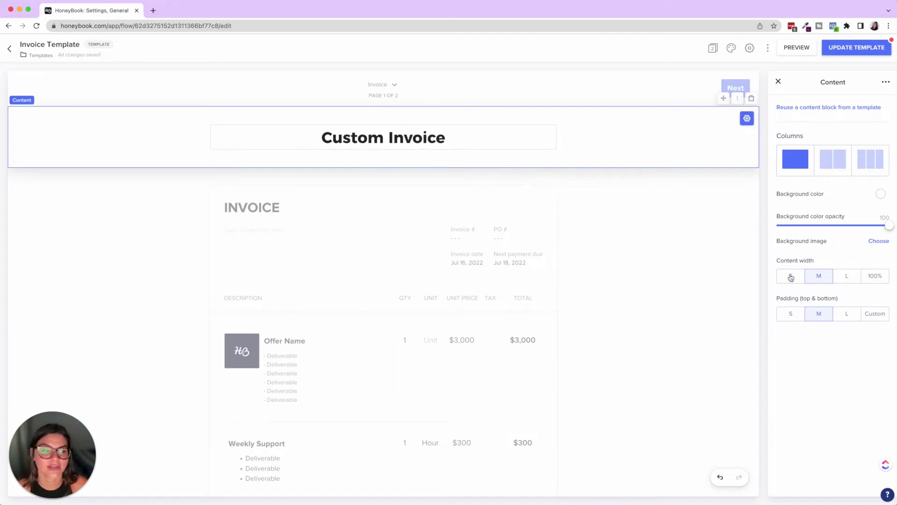
click(792, 315)
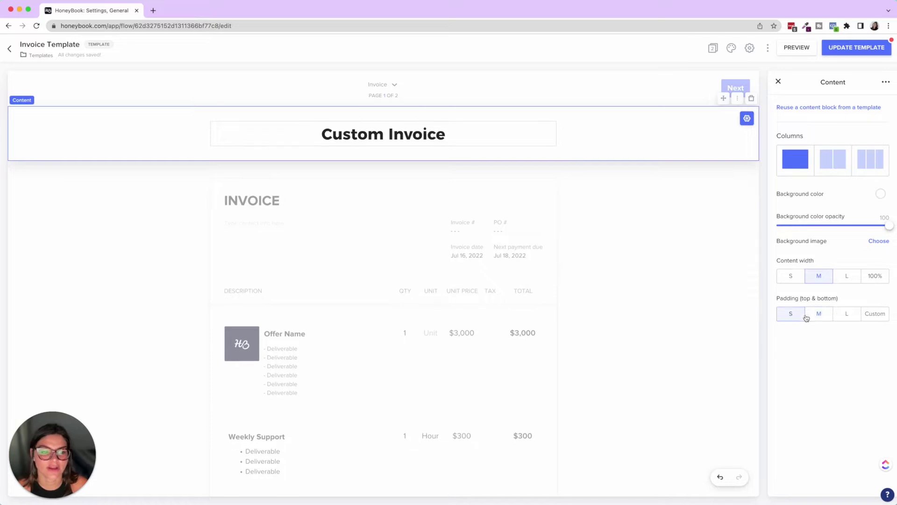
click(818, 314)
click(846, 316)
click(877, 318)
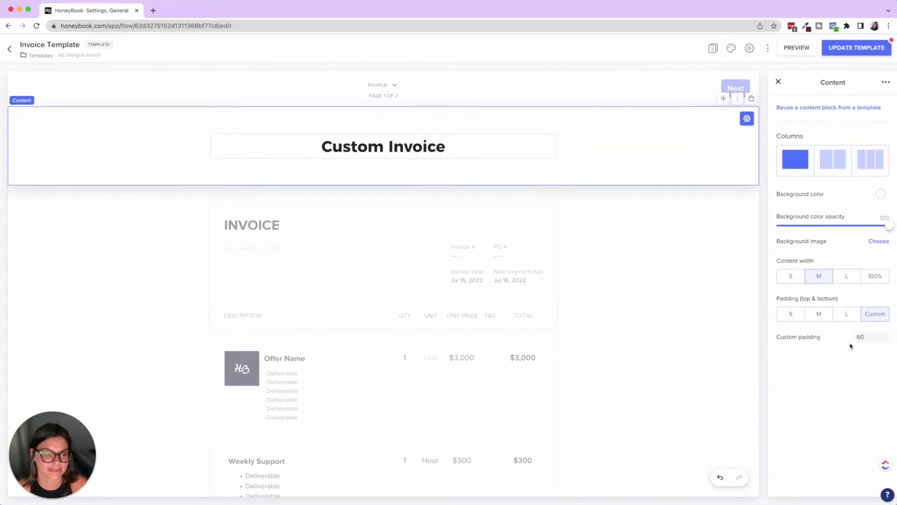
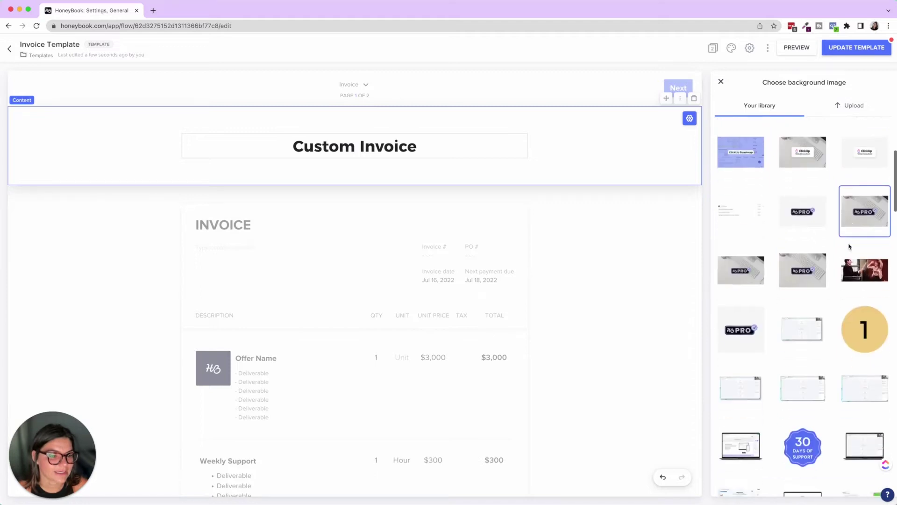
Step: Use the keyboard desk photo from the library as the block's background image, and lower the background color opacity to about 18
scroll(849, 247, down, 15)
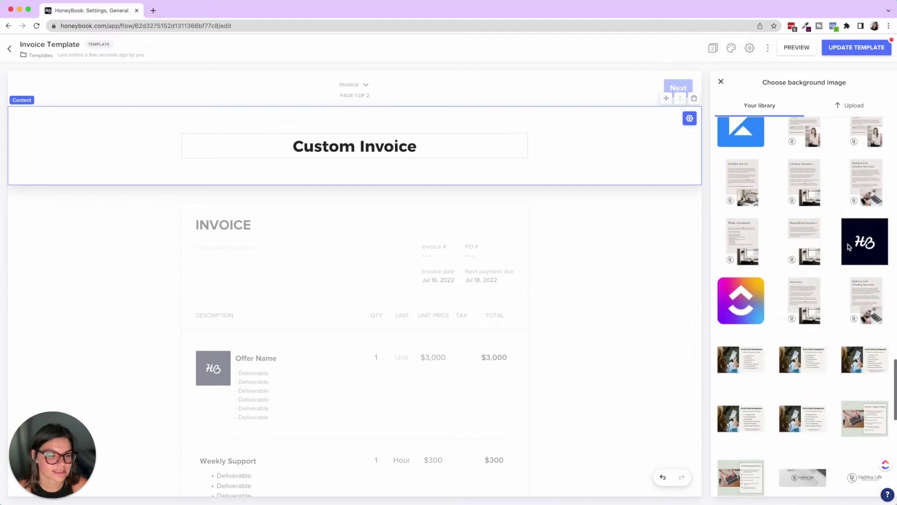
click(855, 231)
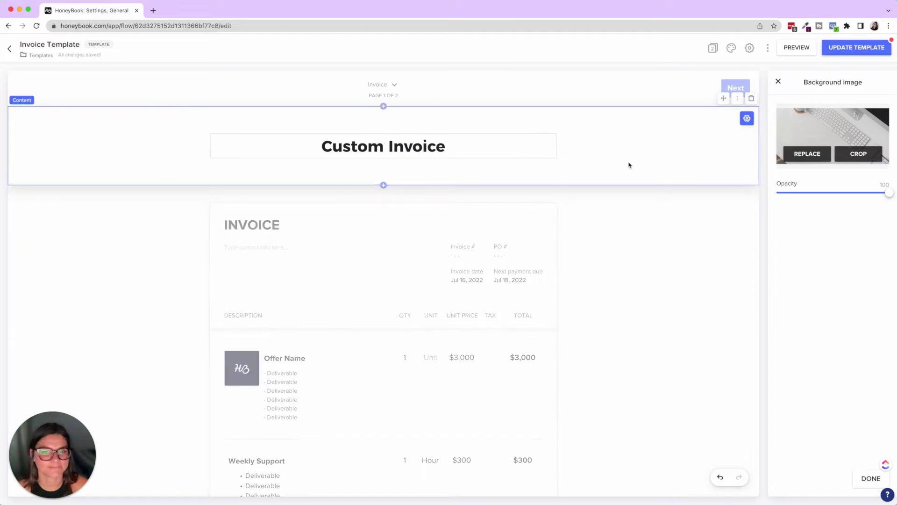
click(778, 83)
drag(890, 228, 798, 234)
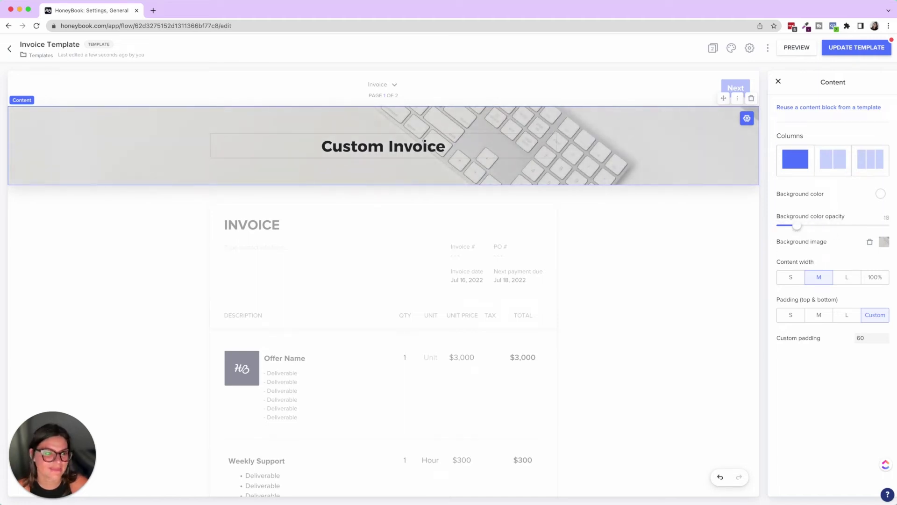
Step: Crop the background image to about its upper half with a custom aspect ratio, and set the block's custom padding to 80
click(884, 242)
click(858, 154)
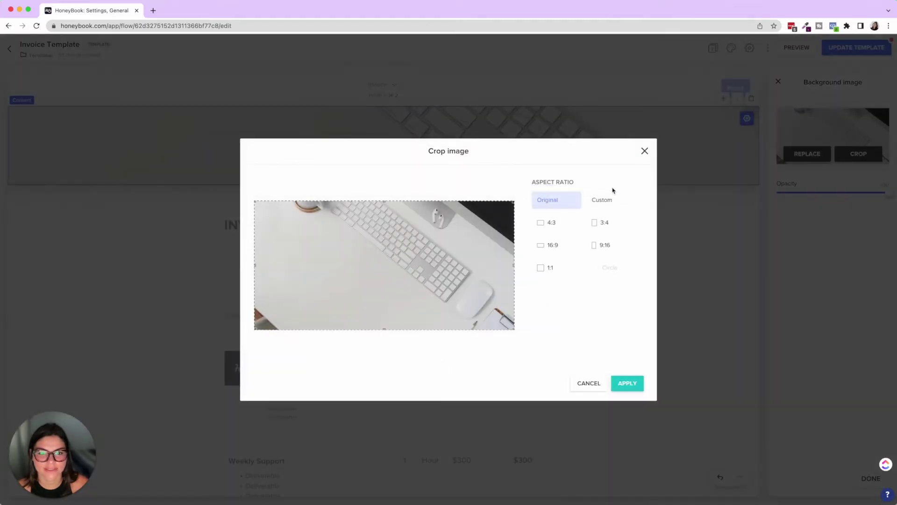
click(605, 200)
drag(385, 331, 386, 267)
click(628, 383)
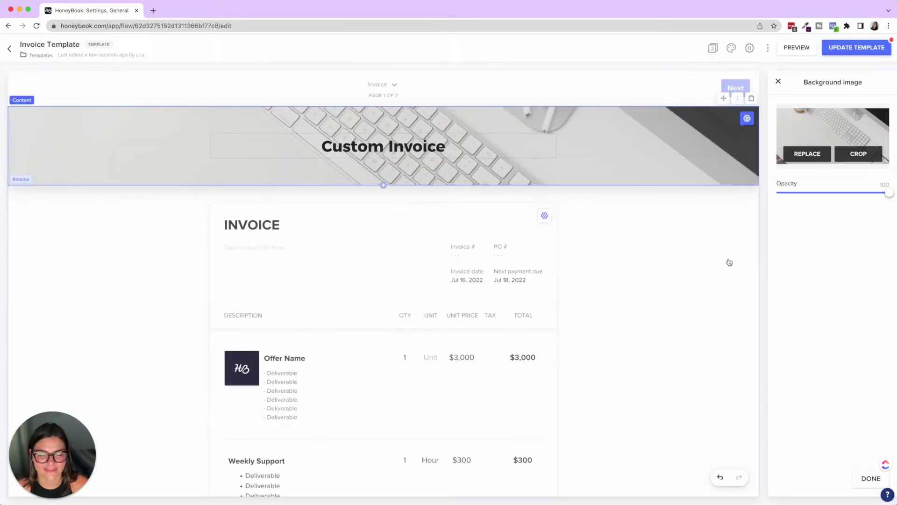
click(778, 82)
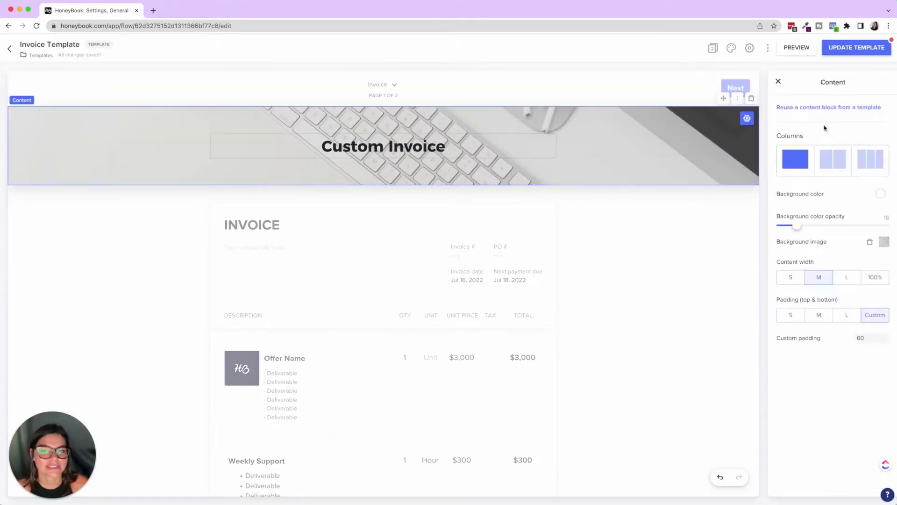
double_click(874, 338)
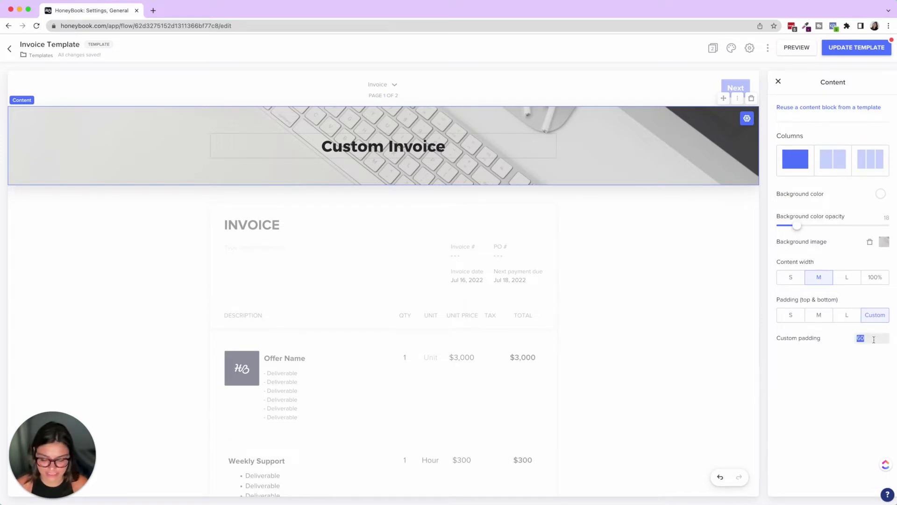
text(80)
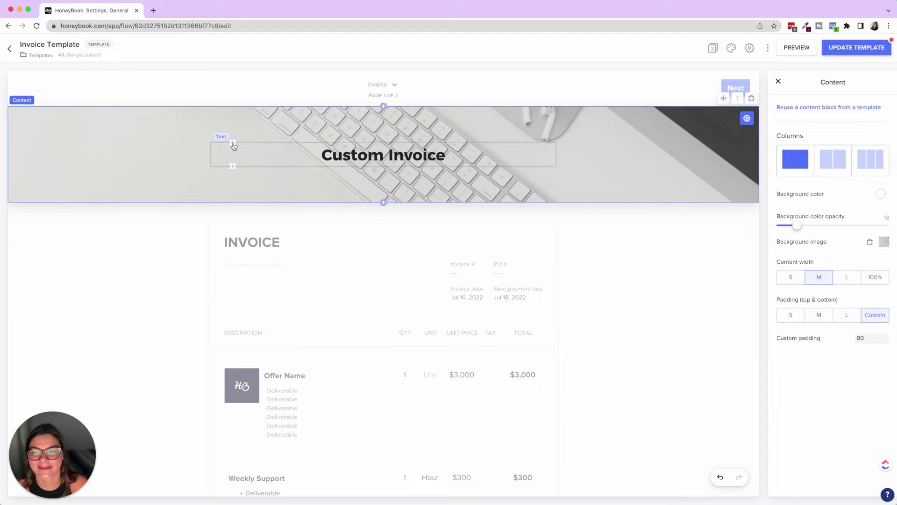
Step: Insert the DaSilva Life logo from the image library above the "Custom Invoice" title, and shrink the logo slightly
click(233, 143)
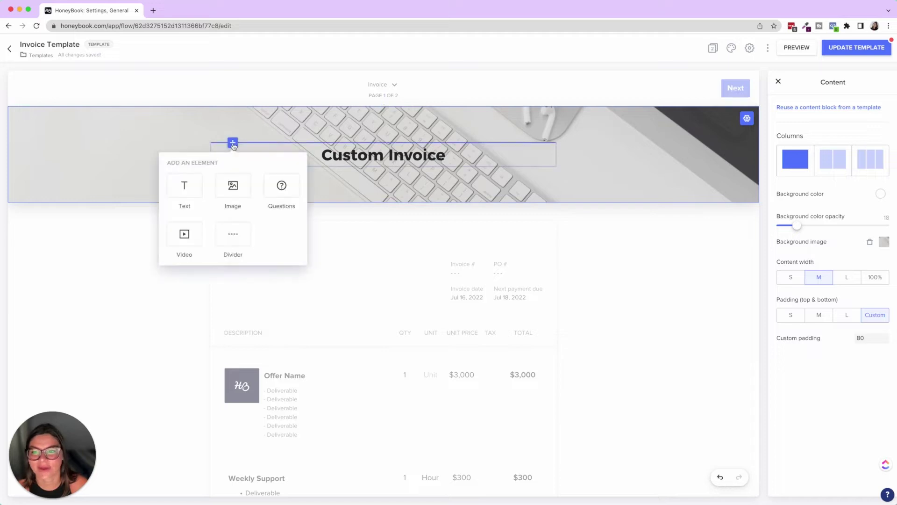
click(232, 186)
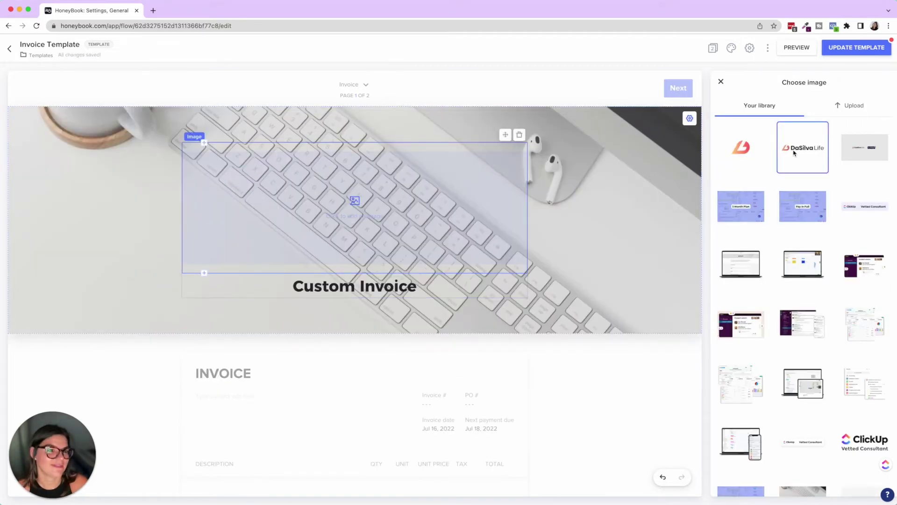
click(804, 148)
click(681, 175)
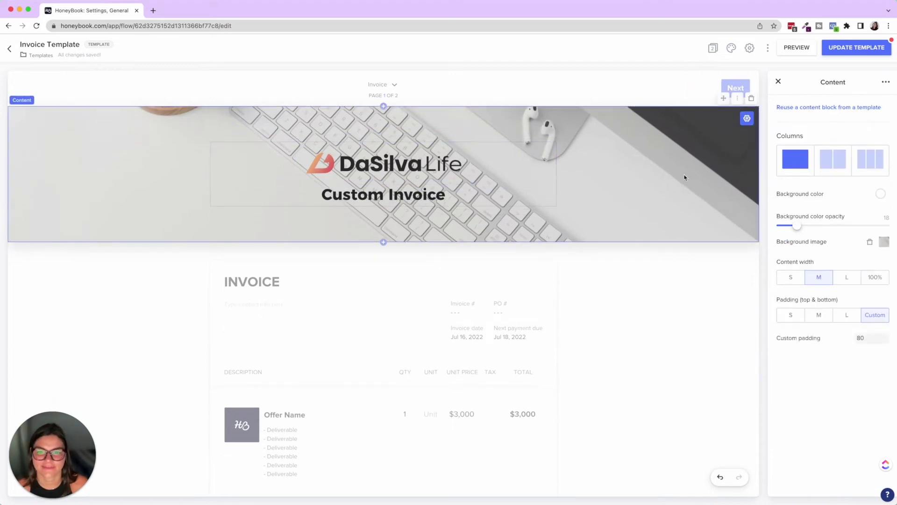
click(423, 175)
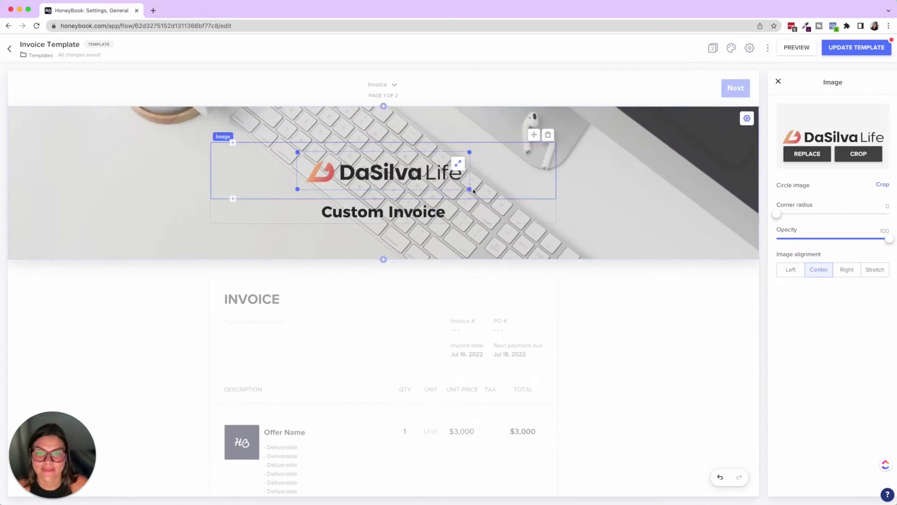
drag(470, 189, 313, 196)
click(598, 187)
Step: Enlarge the "Custom Invoice" title with a custom font size
click(439, 187)
scroll(313, 196, down, 1)
click(215, 168)
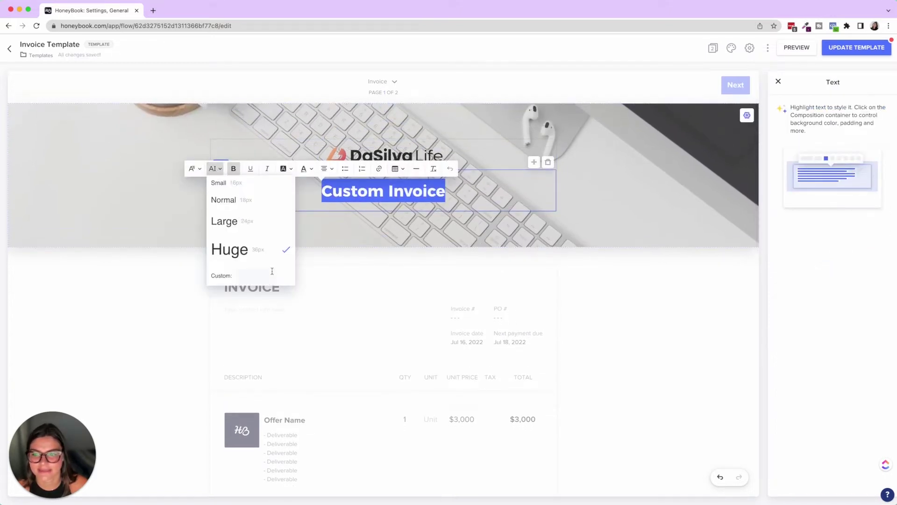
click(270, 275)
text(7)
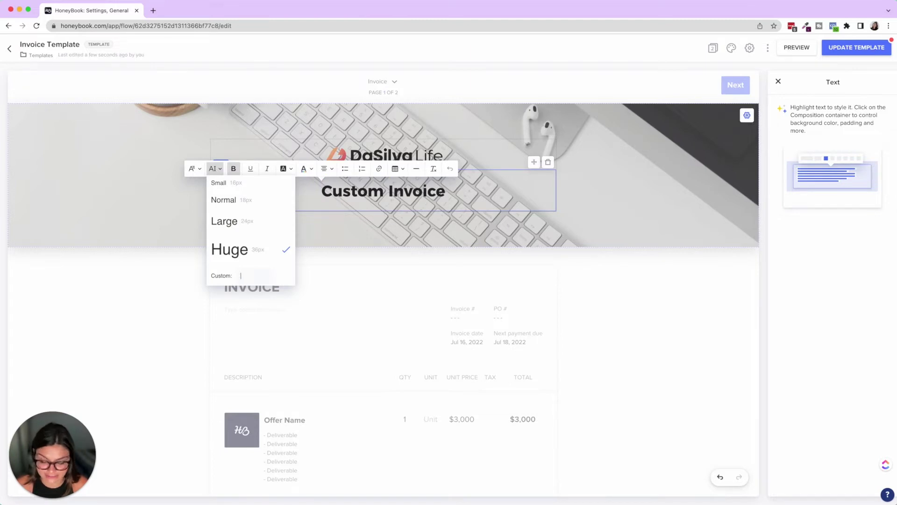
text(5)
key(Return)
click(694, 209)
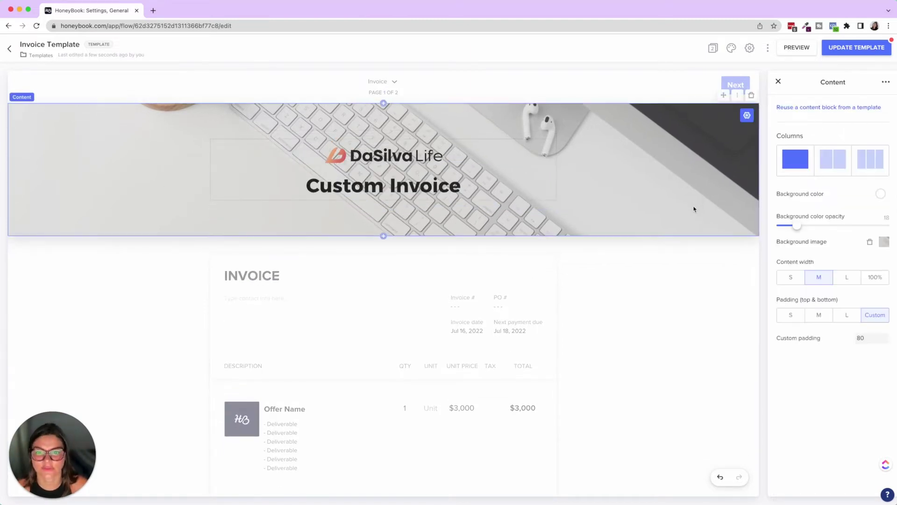
Step: Raise the heading block's background color opacity to about 63, and set its custom padding to 75
drag(797, 227, 849, 230)
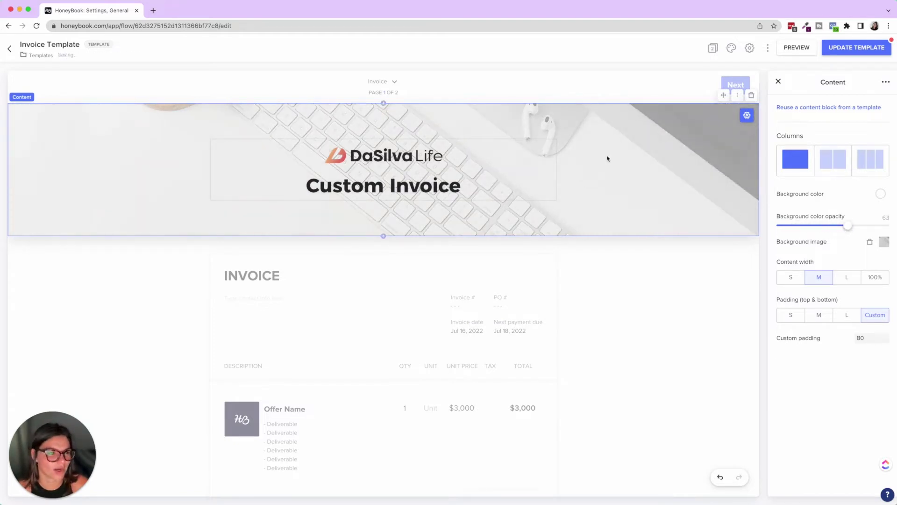
click(591, 312)
click(747, 217)
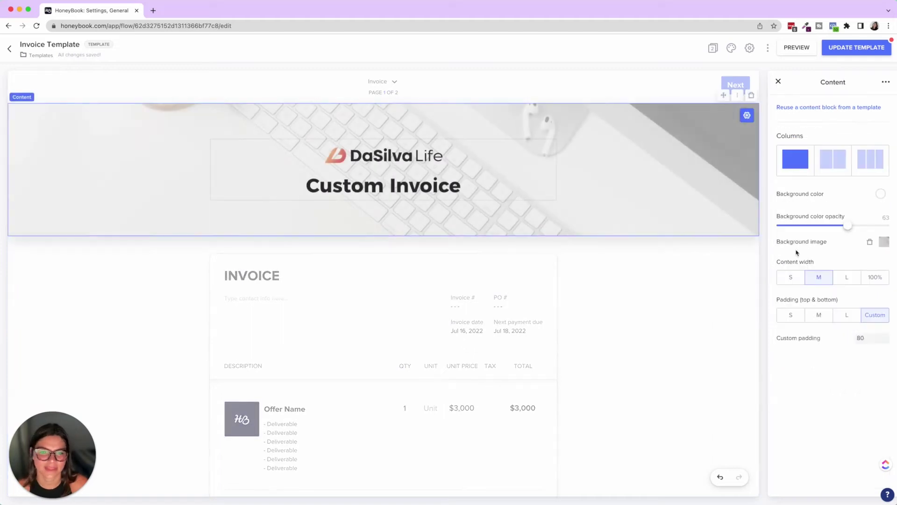
drag(872, 337, 854, 341)
text(80)
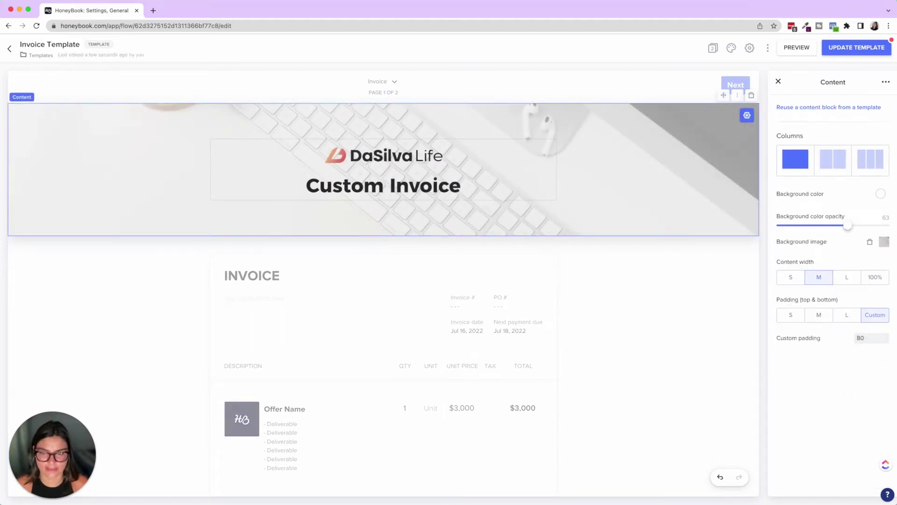
double_click(862, 337)
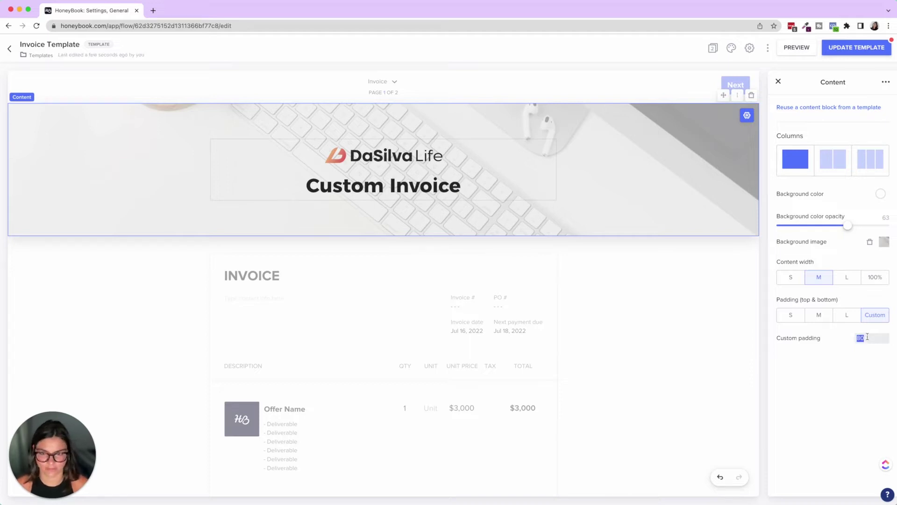
text(75)
click(703, 326)
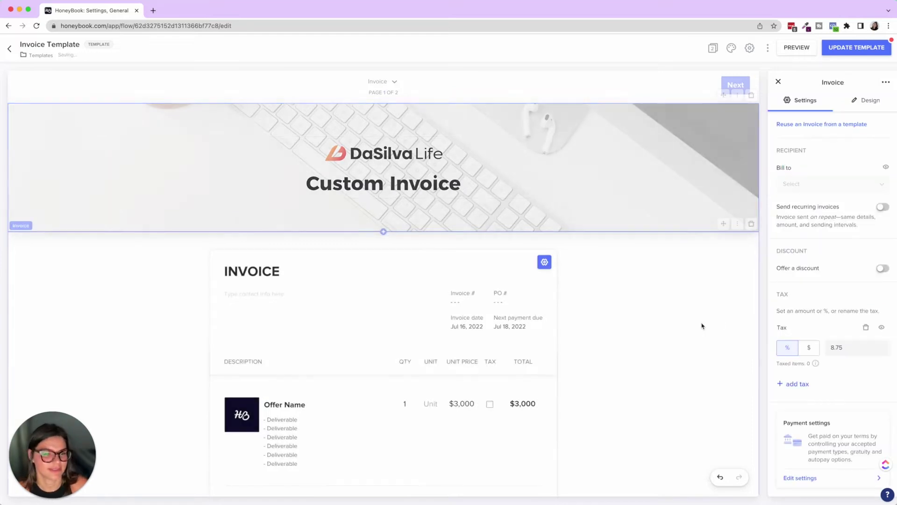
scroll(621, 136, down, 3)
scroll(675, 160, up, 3)
click(696, 160)
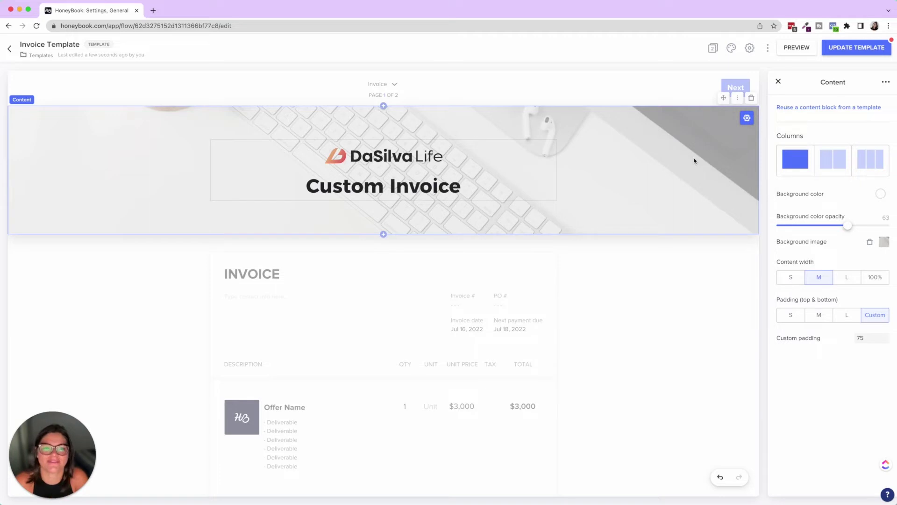
Step: Change the invoice block's title to "PHOTO SESSION INVOICE"
scroll(694, 160, down, 4)
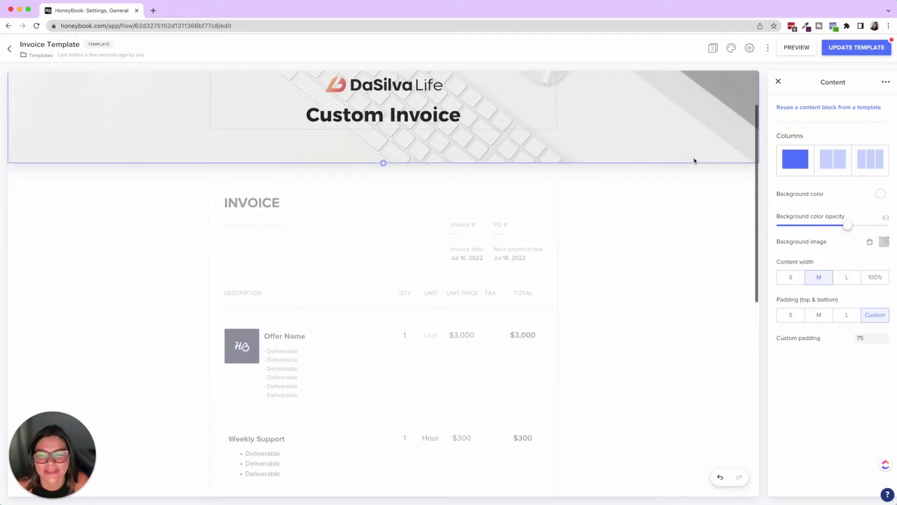
click(632, 233)
scroll(455, 203, down, 1)
click(313, 145)
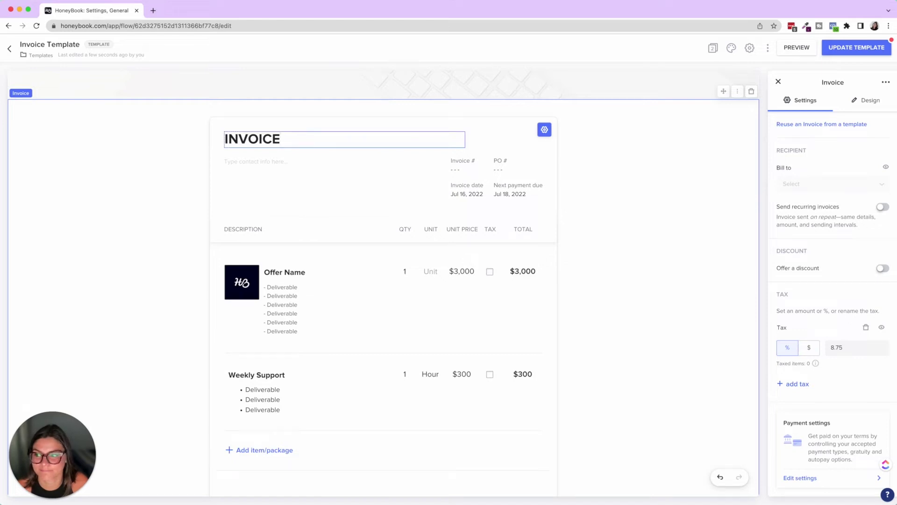
drag(290, 141, 226, 140)
click(226, 140)
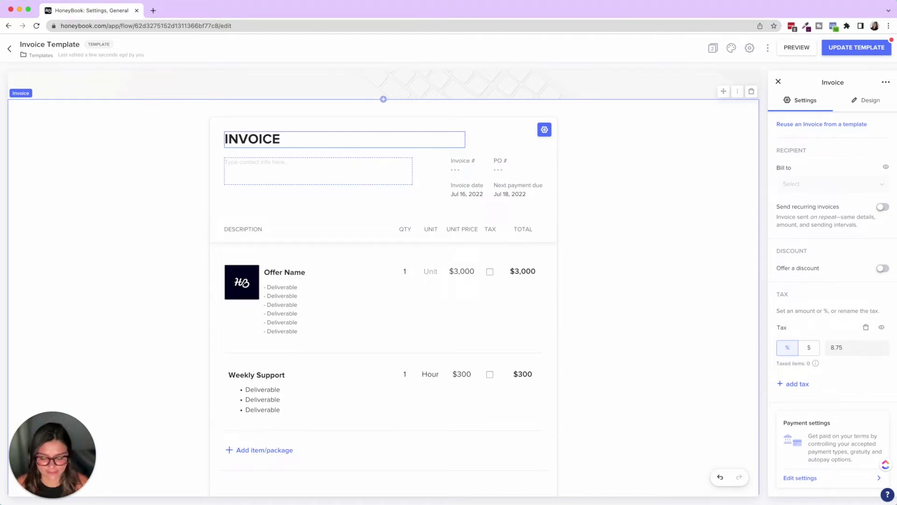
text(Phot)
key(BackSpace)
key(BackSpace)
key(BackSpace)
key(BackSpace)
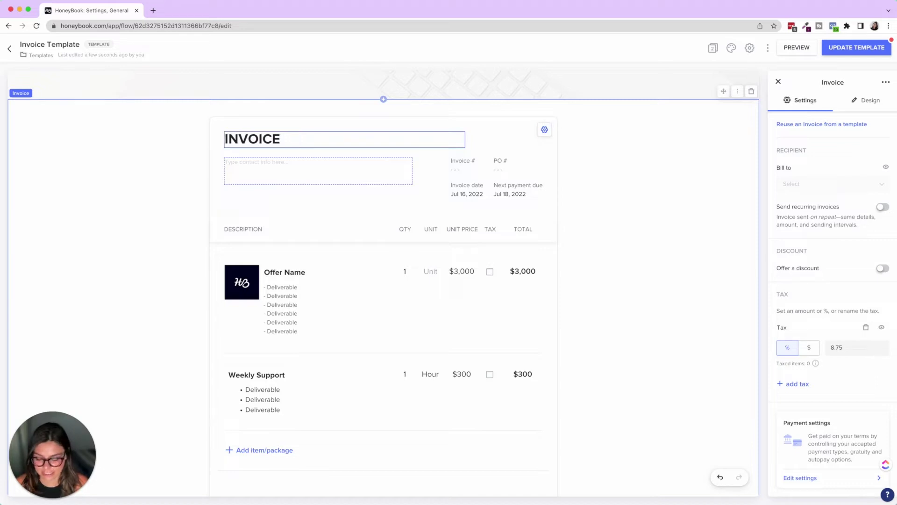
text(PHOTO SESSI)
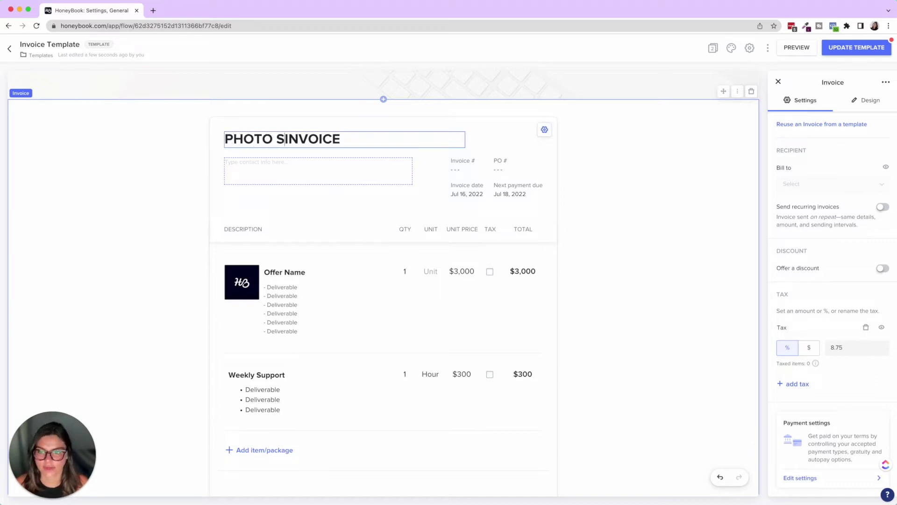
text(ON)
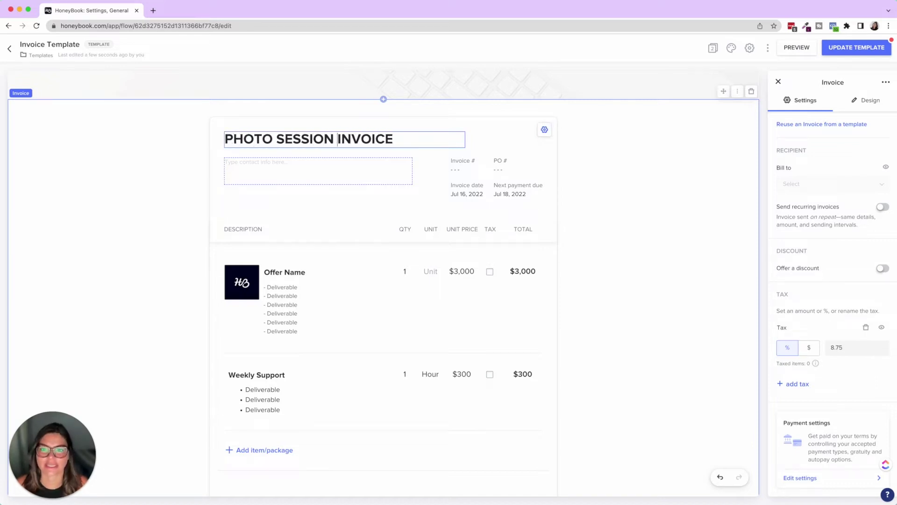
Step: Hide the invoice's Bill to recipient information and show it again
click(348, 179)
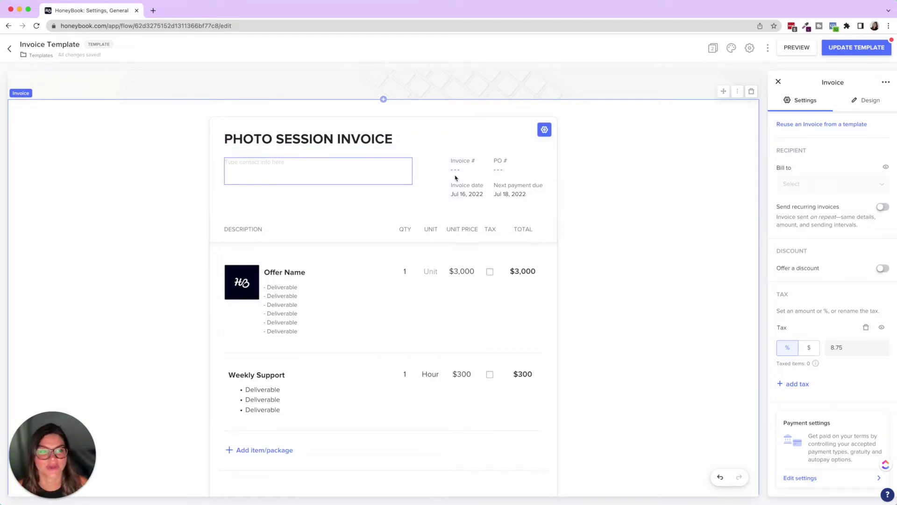
click(886, 169)
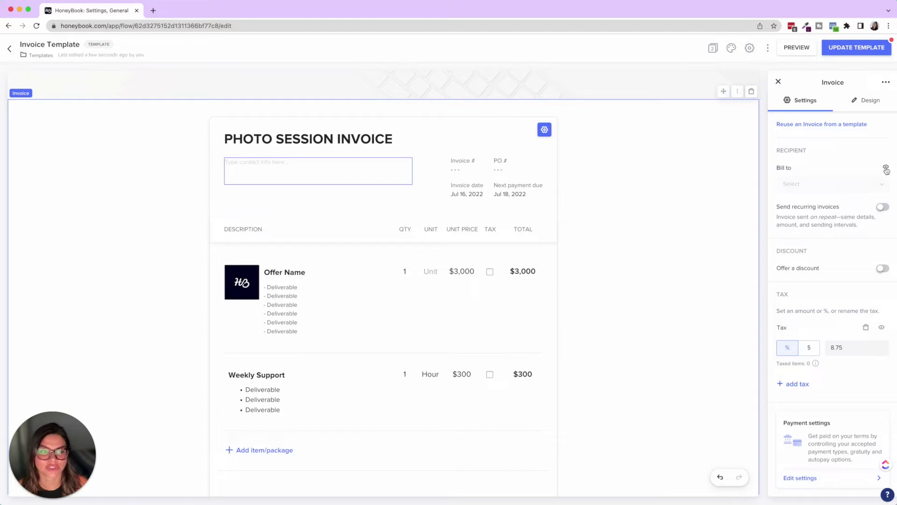
click(886, 169)
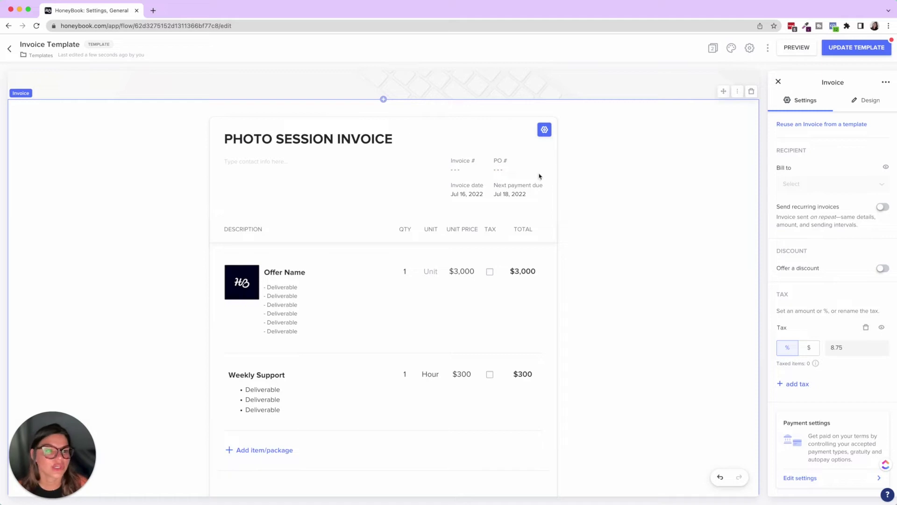
Step: Turn on recurring invoices and examine the available repeat frequencies and end conditions
click(882, 207)
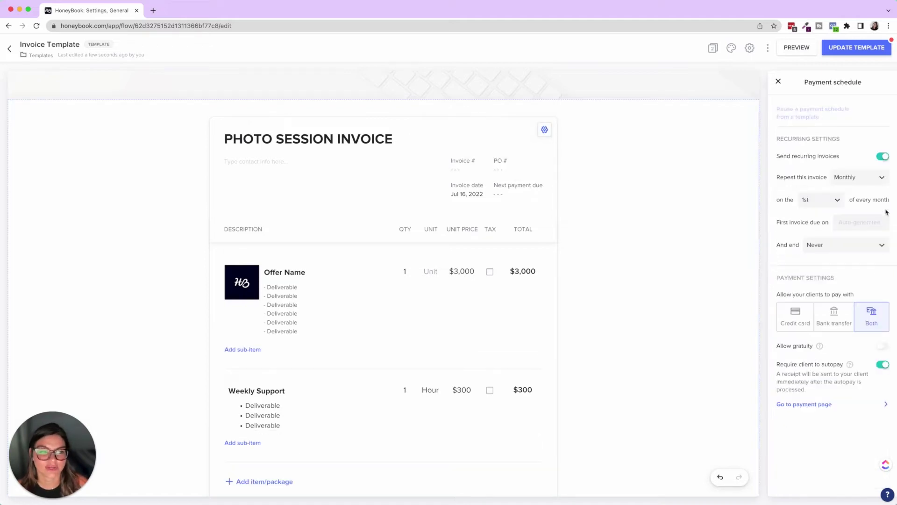
click(858, 182)
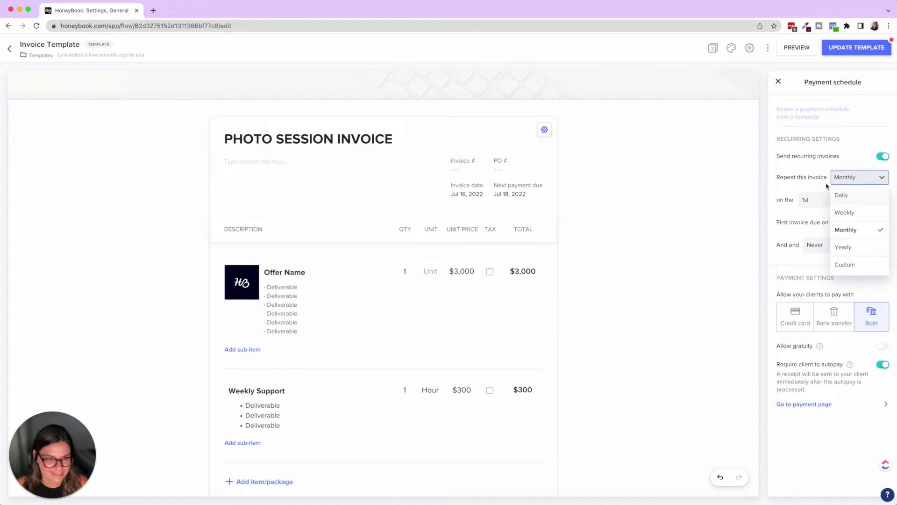
click(858, 138)
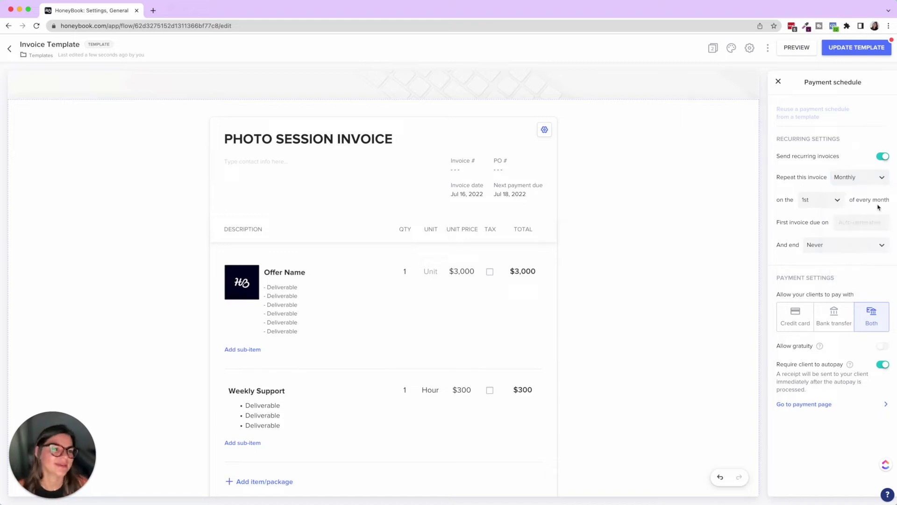
click(831, 250)
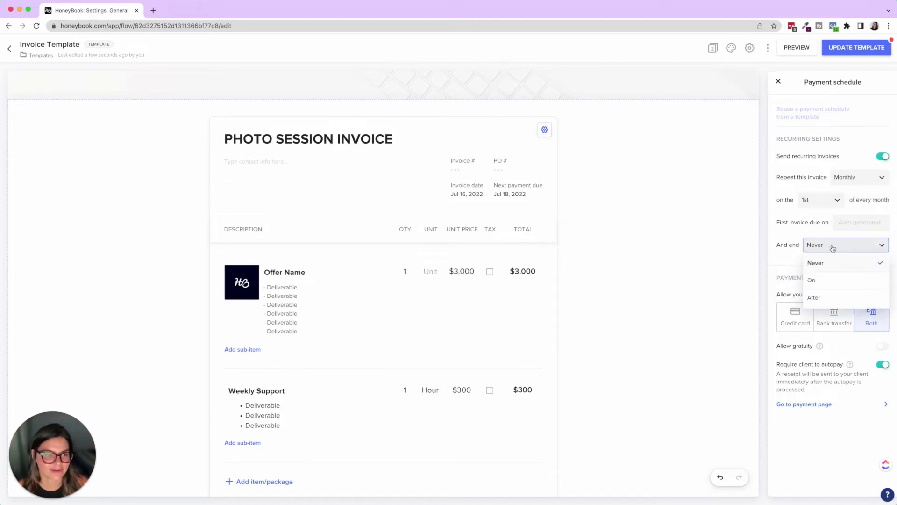
click(797, 243)
click(837, 246)
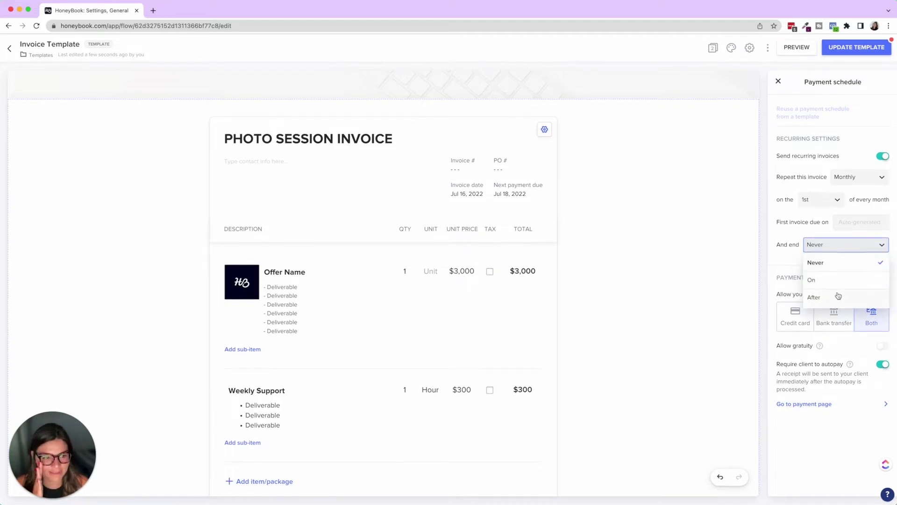
click(829, 245)
click(827, 245)
click(828, 250)
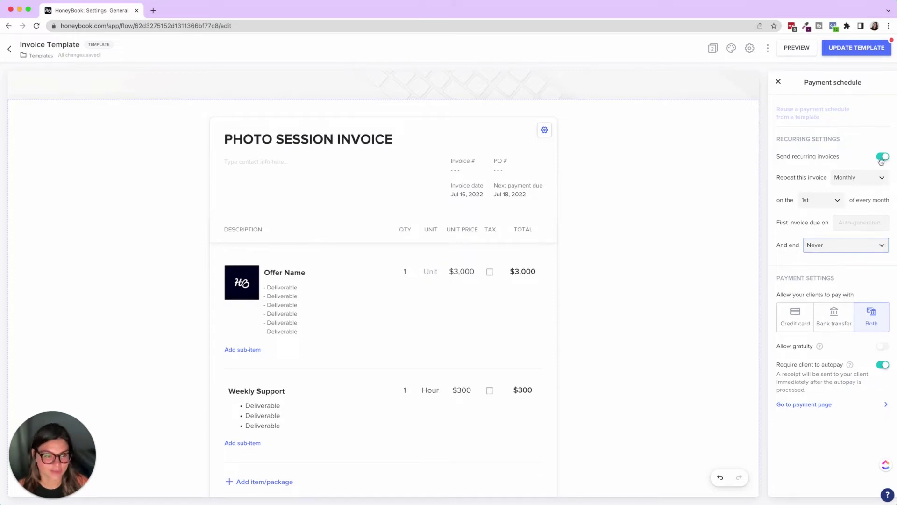
Step: Review the client payment settings, turn recurring invoices back off, and return to the invoice block's settings
drag(790, 294, 855, 295)
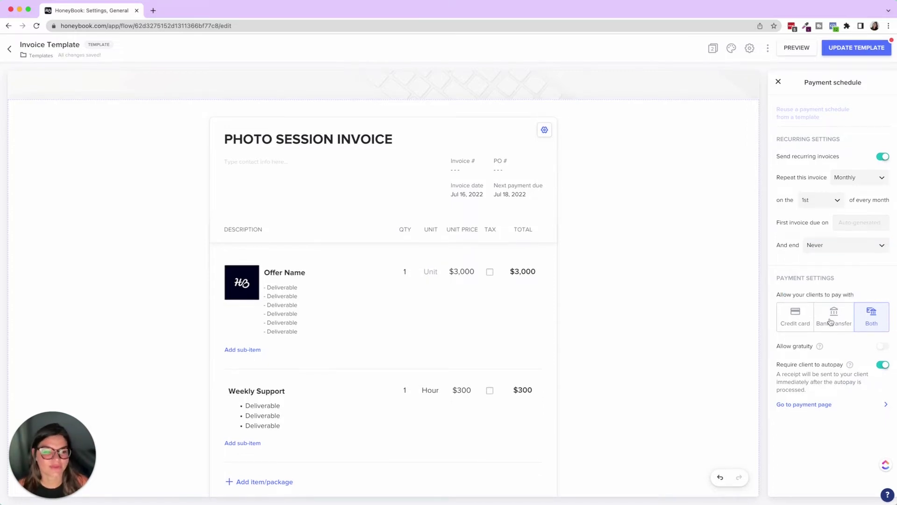
mouse_move(884, 347)
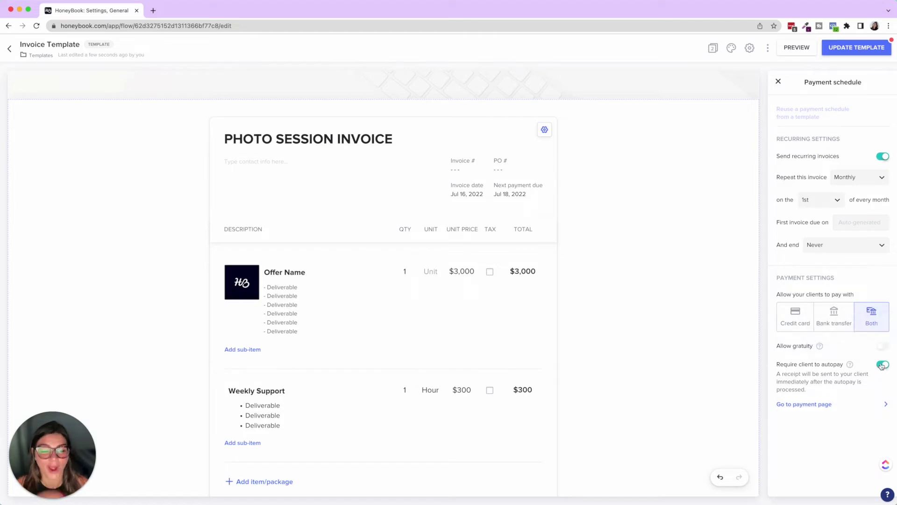
click(884, 159)
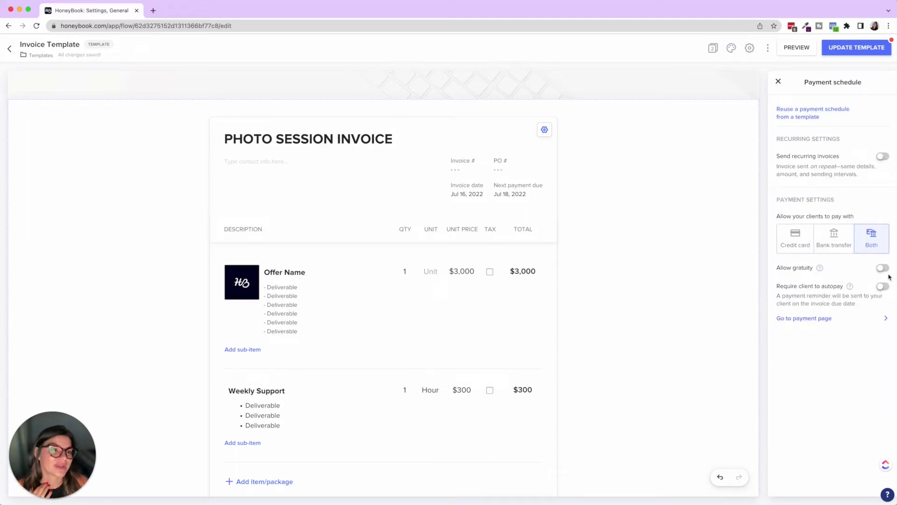
click(527, 157)
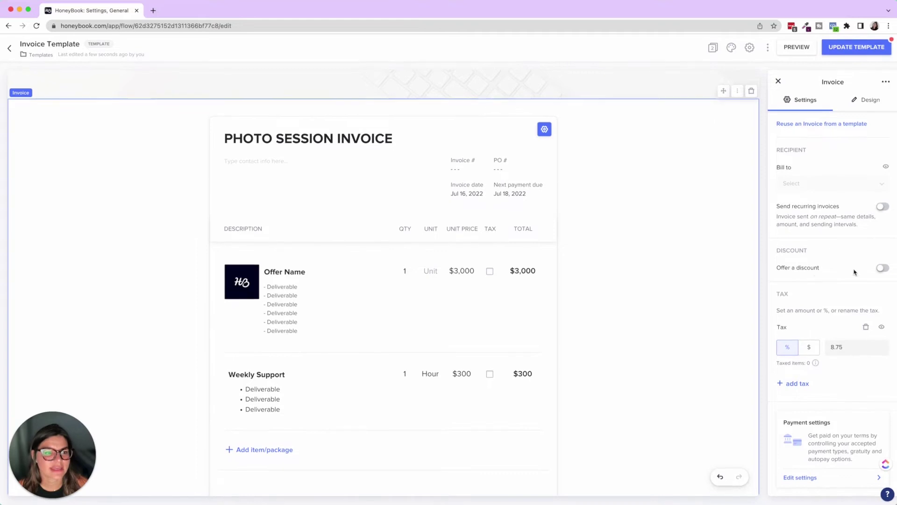
Step: Turn on the invoice discount and set it to a fixed amount of $100
click(883, 269)
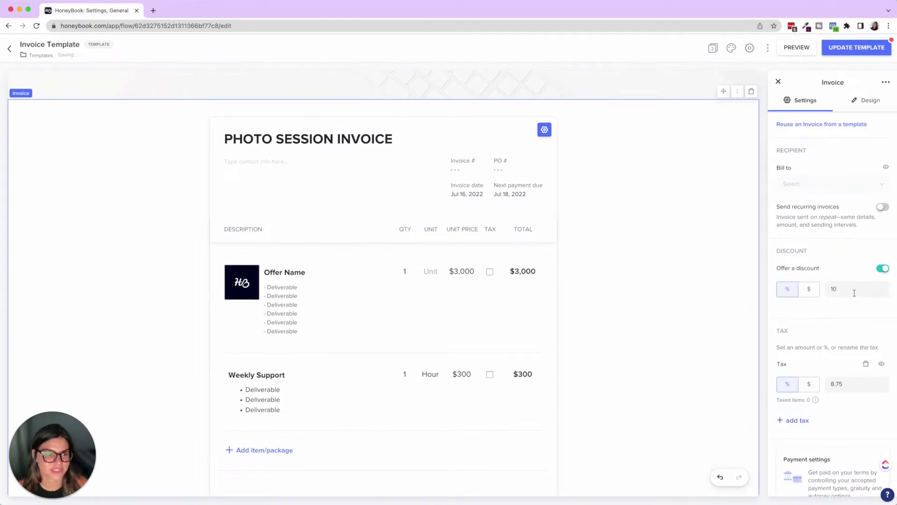
scroll(372, 357, down, 4)
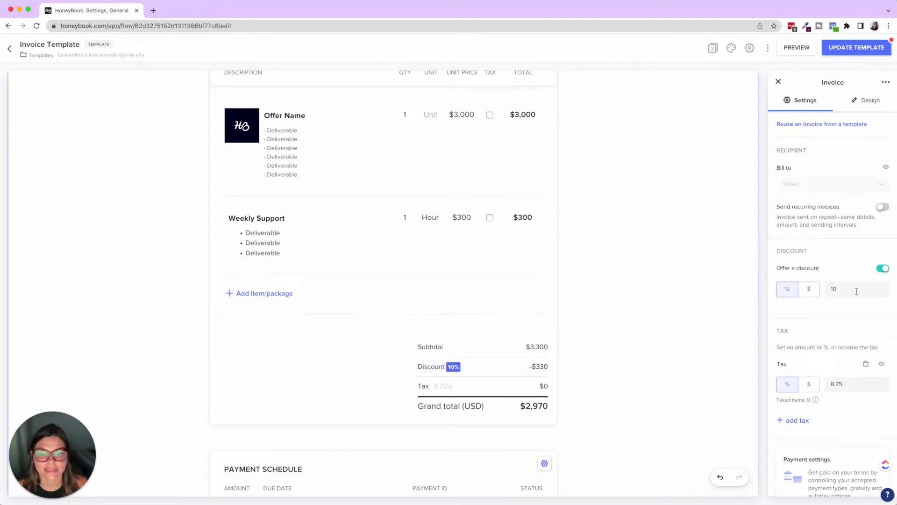
click(809, 290)
click(849, 292)
text(0)
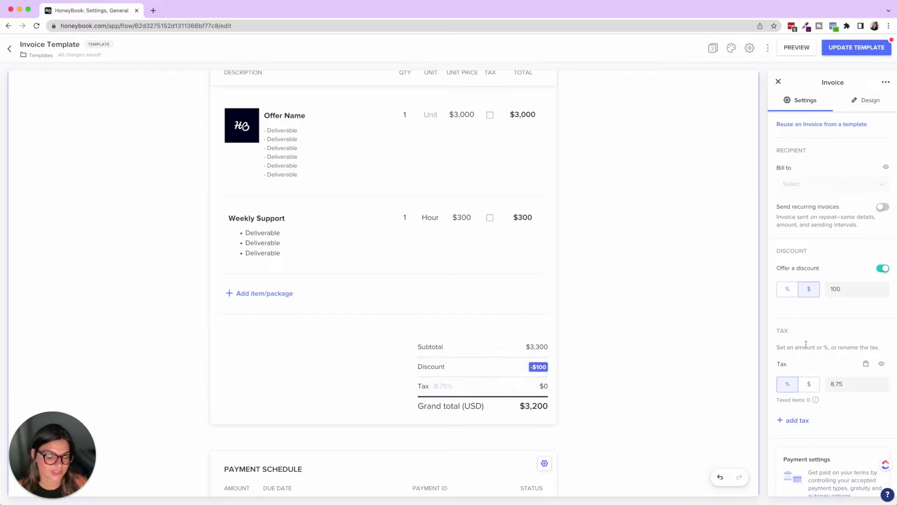
Step: Apply the existing tax to both the Offer Name and Weekly Support items
scroll(806, 344, down, 2)
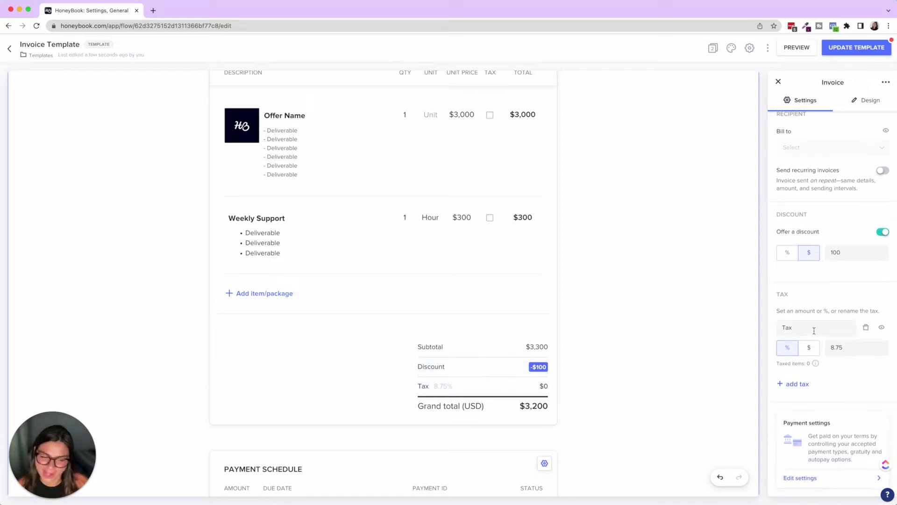
click(805, 328)
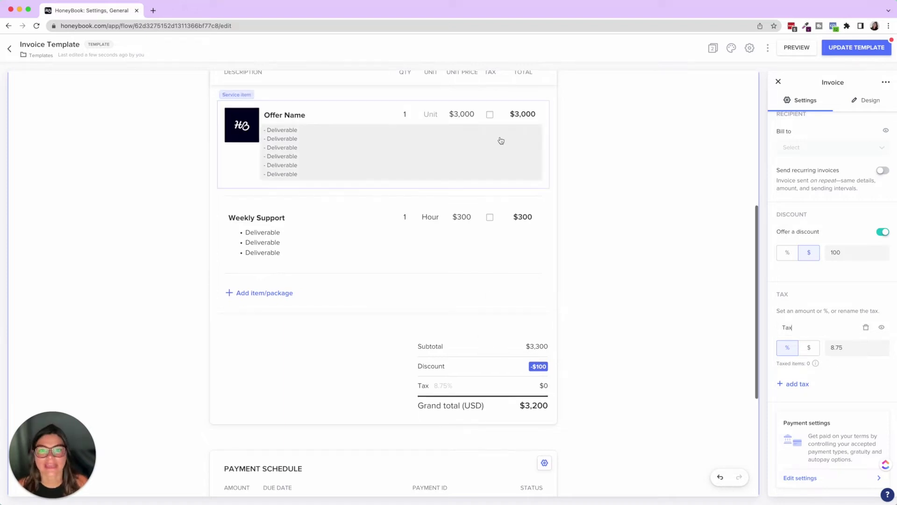
click(489, 116)
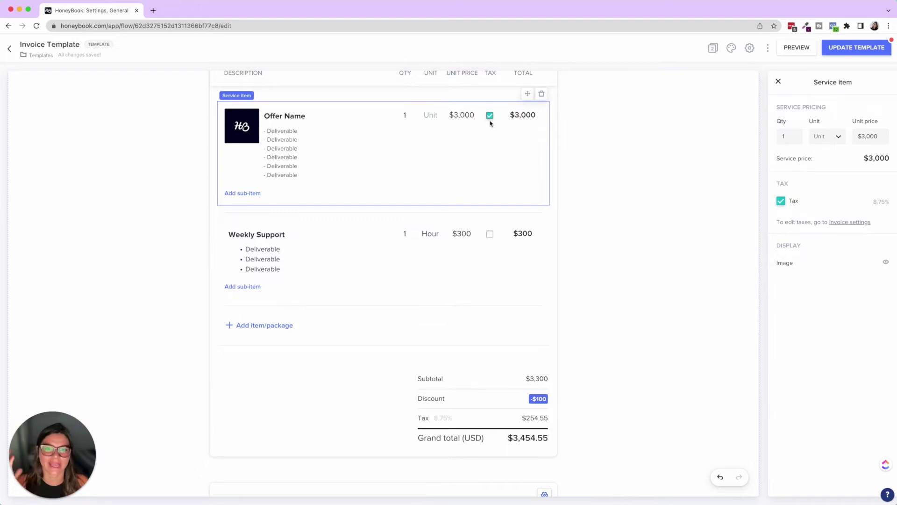
click(493, 235)
click(492, 238)
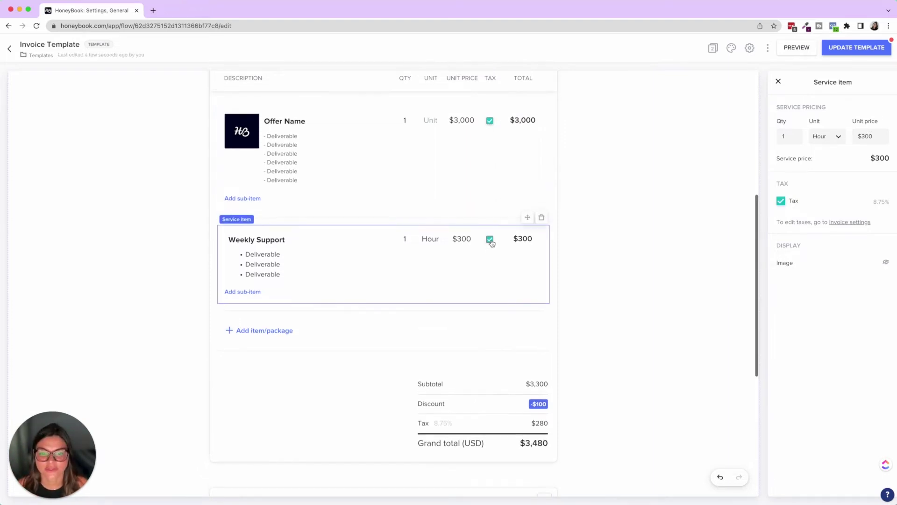
Step: Add a second tax named SVC to the invoice and set its rate to 3.5%
scroll(491, 220, up, 1)
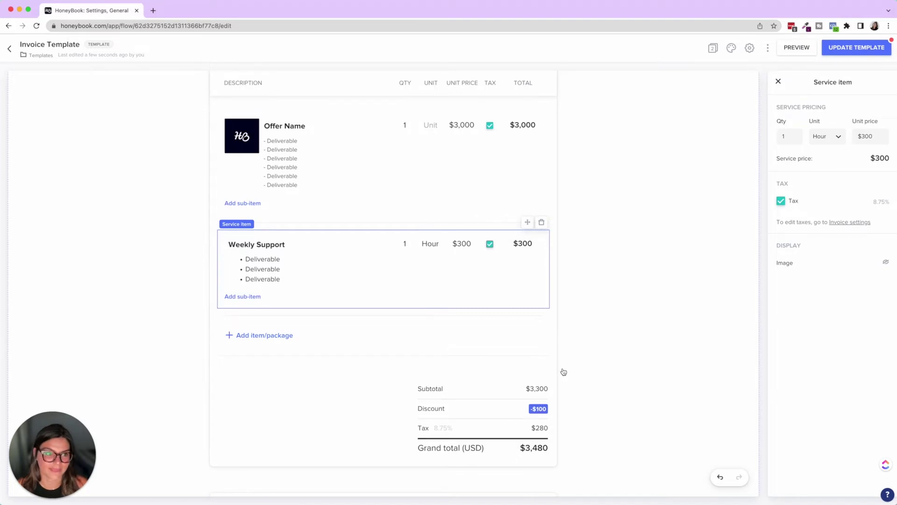
scroll(563, 372, down, 1)
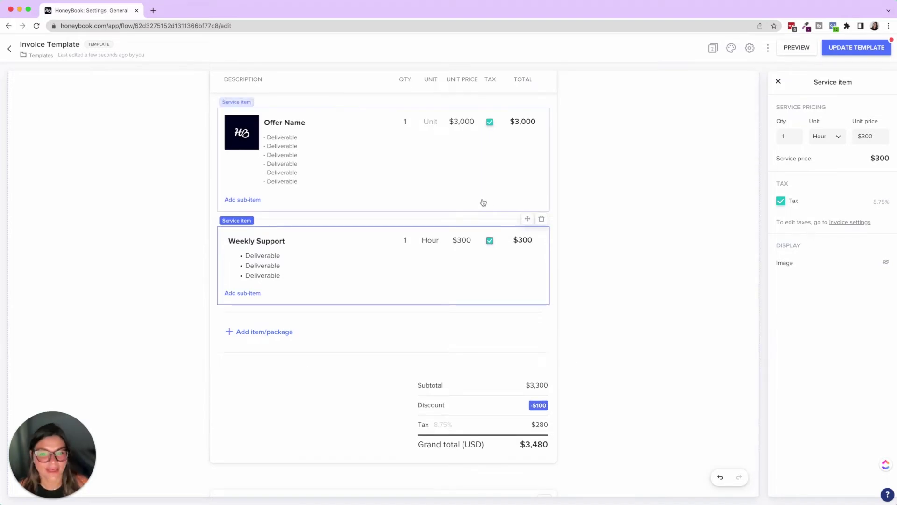
scroll(531, 168, up, 3)
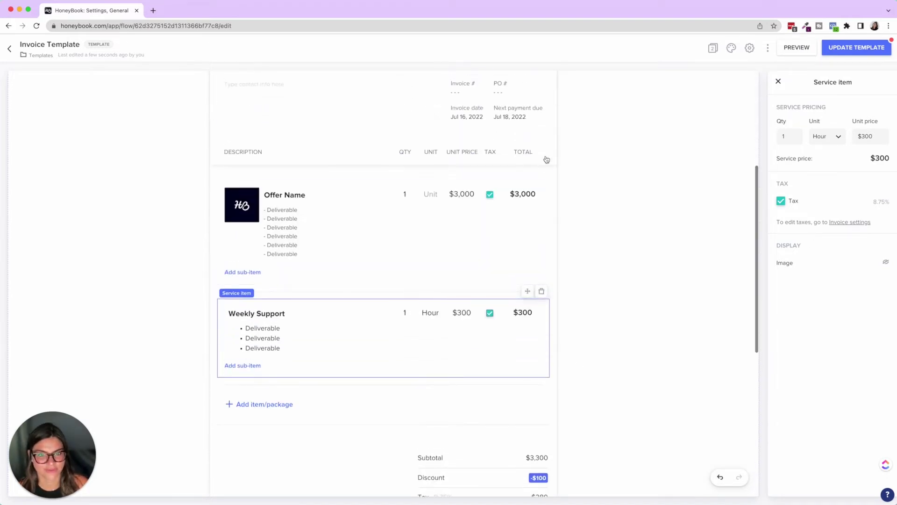
click(546, 159)
scroll(818, 374, down, 2)
click(799, 382)
click(801, 385)
scroll(808, 369, down, 3)
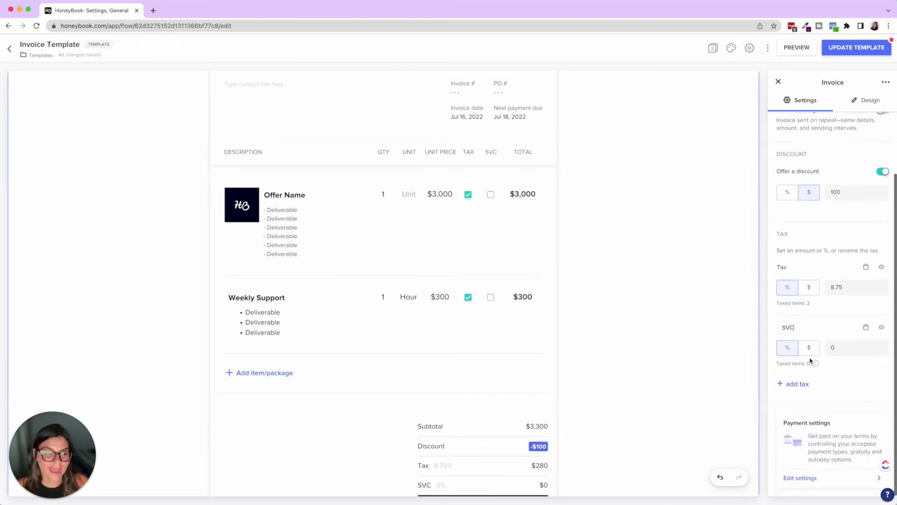
click(846, 348)
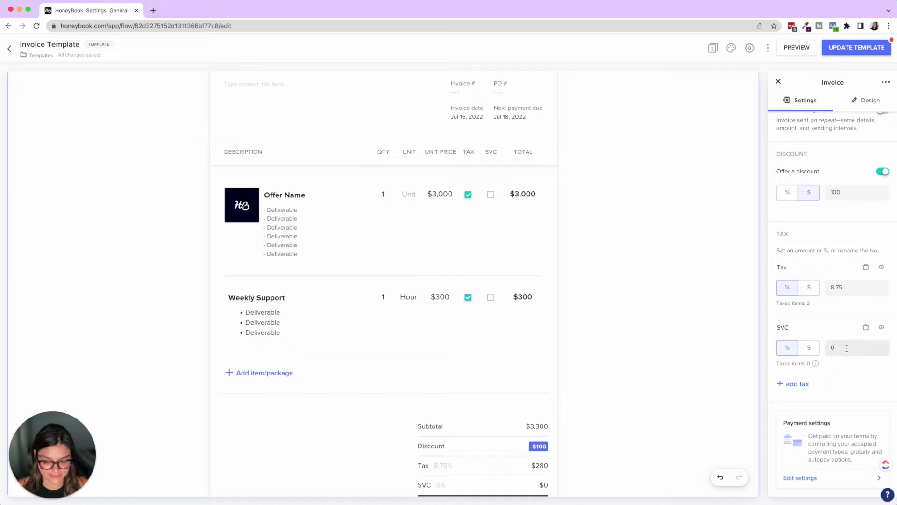
text(3.5)
click(873, 378)
Step: Apply the SVC tax to the Offer Name and Weekly Support items
scroll(518, 350, down, 3)
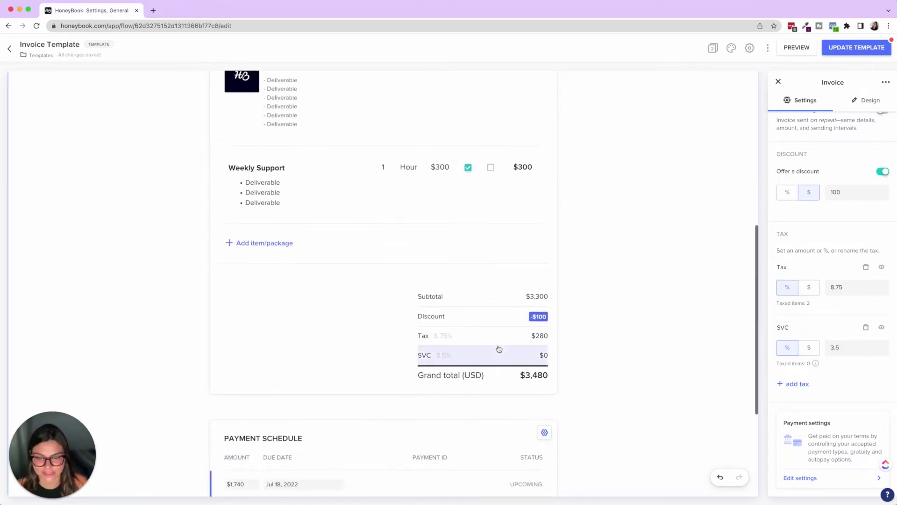
scroll(452, 360, up, 4)
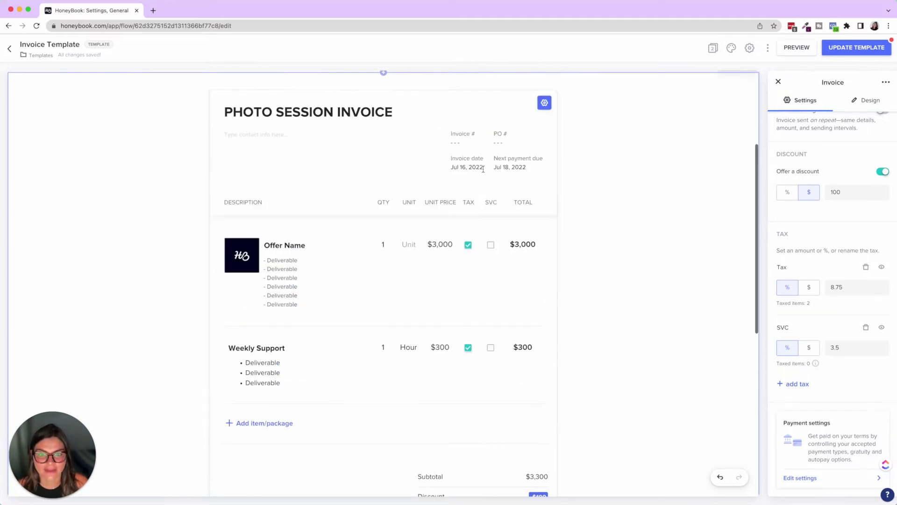
click(490, 248)
click(491, 367)
scroll(501, 303, down, 5)
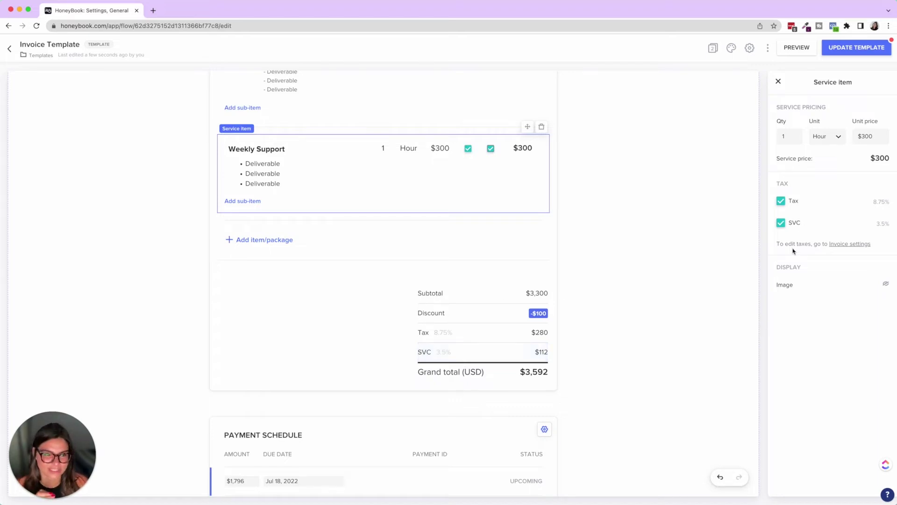
Step: Add a third tax to the invoice, rename it HVDFHJBJHF, and delete it
click(712, 48)
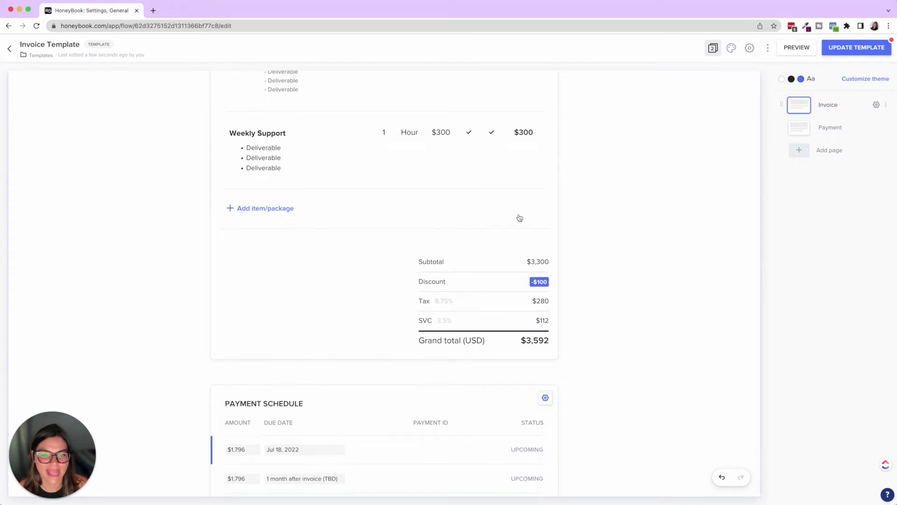
click(519, 161)
click(550, 229)
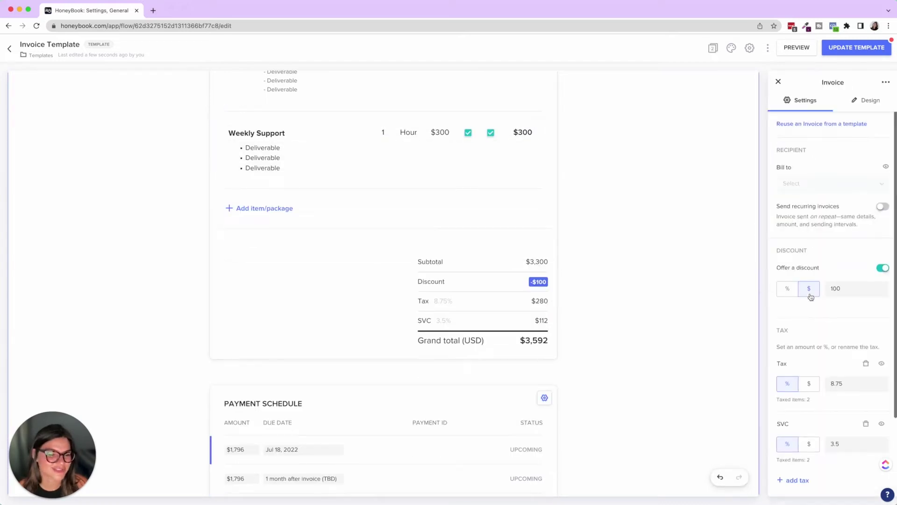
scroll(811, 297, down, 3)
click(798, 385)
click(822, 389)
triple_click(818, 388)
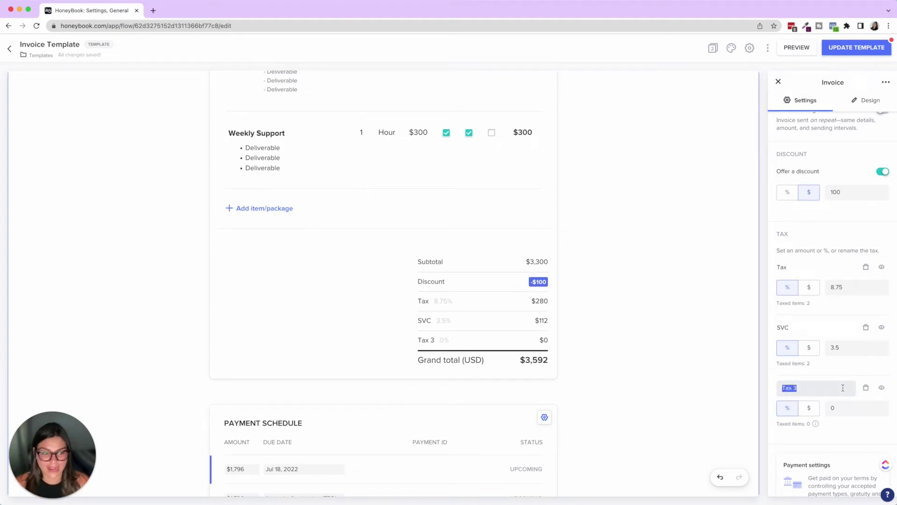
text(HVDFHJBJHF)
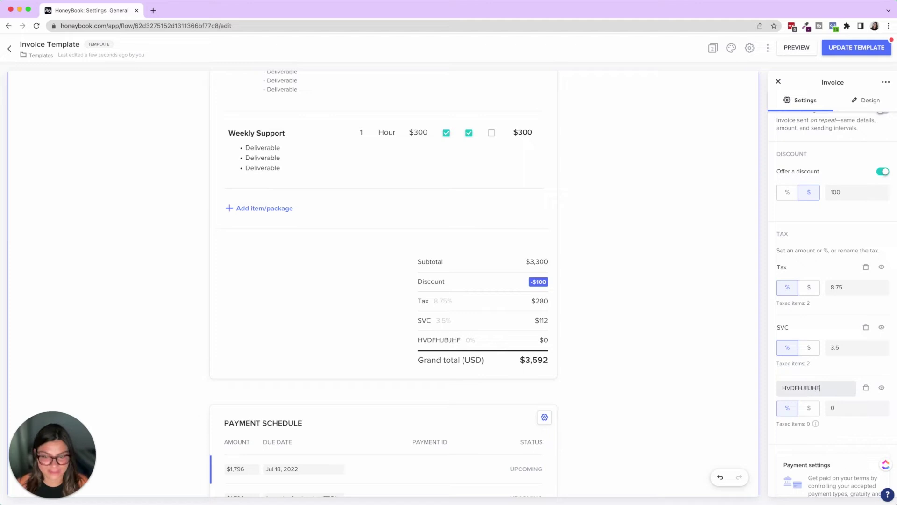
click(866, 387)
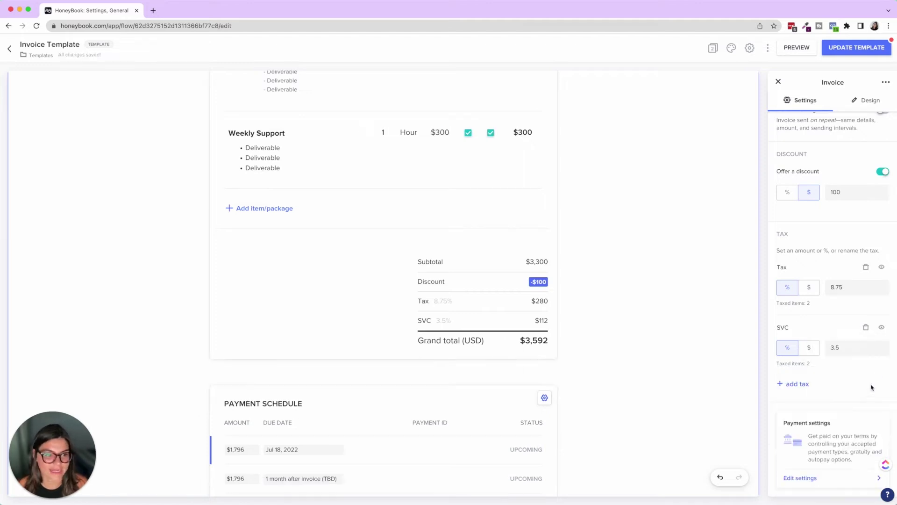
Step: Hide the SVC tax column from the invoice's line items
click(883, 329)
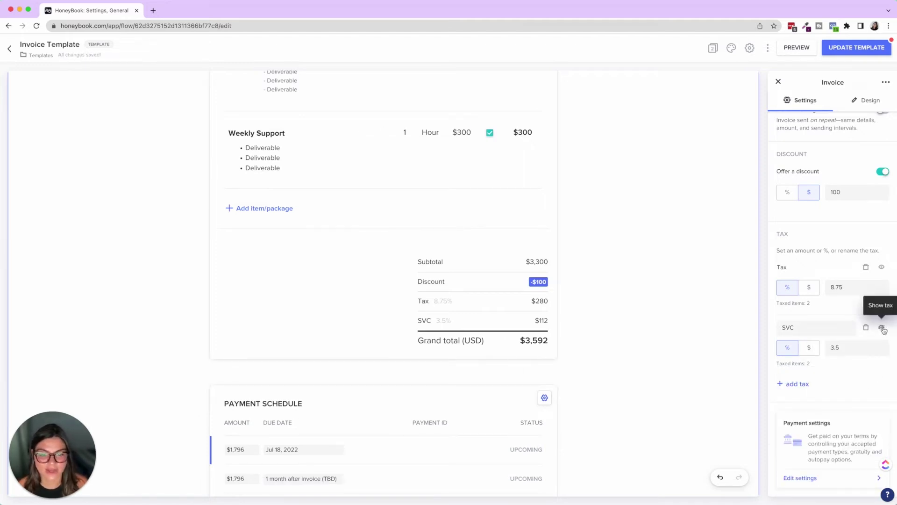
click(883, 329)
click(882, 328)
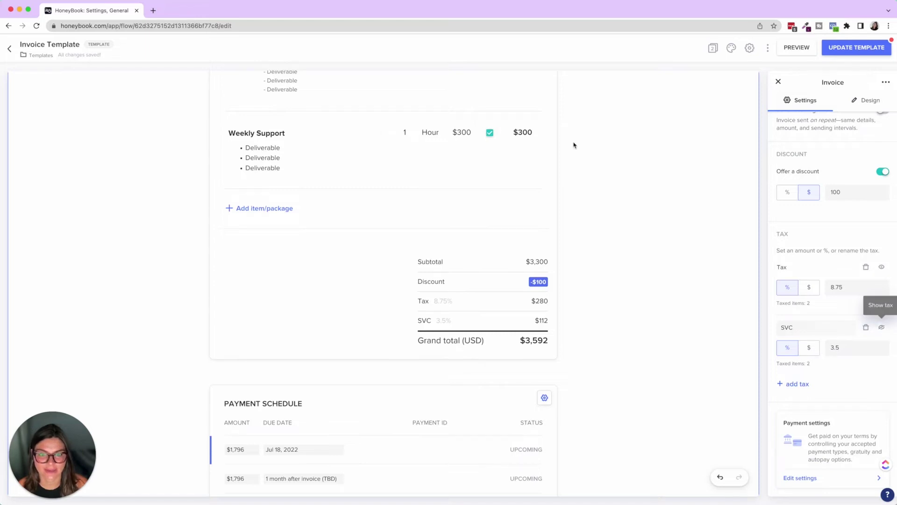
Step: Show the SVC tax column in the invoice's line items again
scroll(496, 143, up, 2)
scroll(622, 348, down, 2)
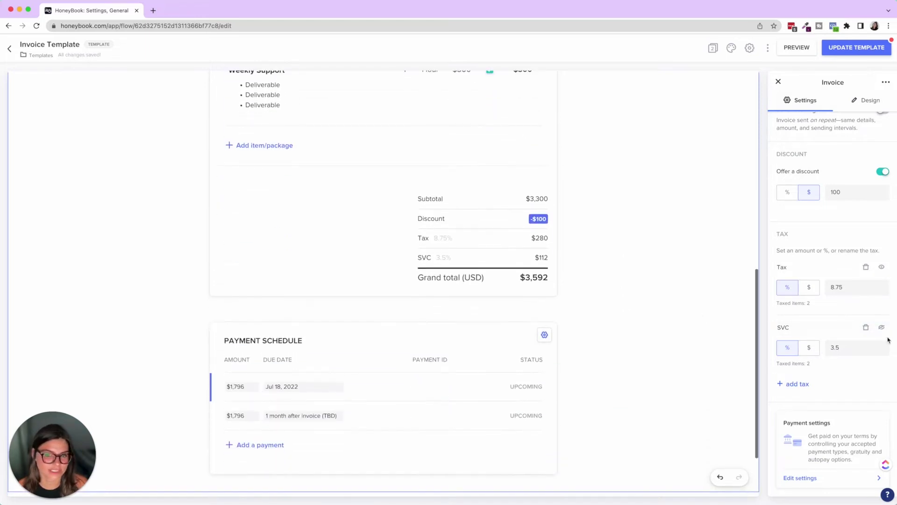
click(882, 328)
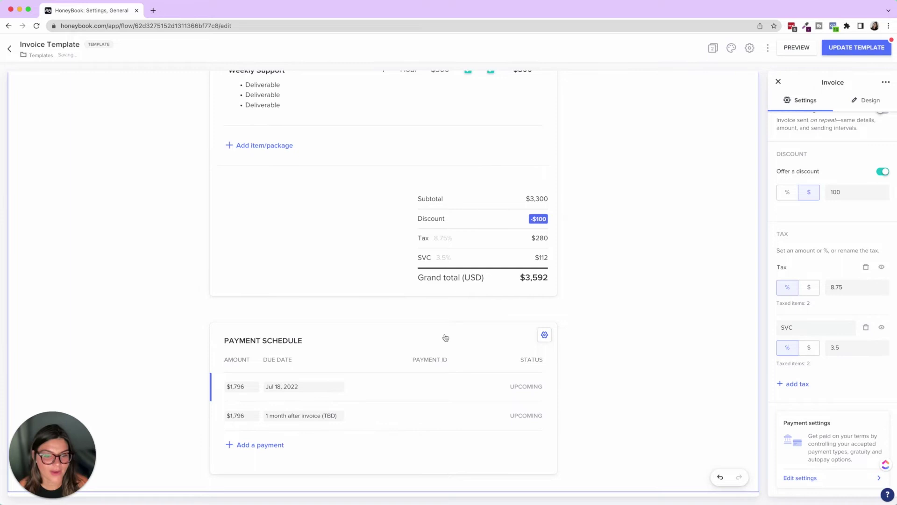
scroll(496, 274, up, 6)
scroll(433, 306, up, 2)
scroll(439, 321, down, 3)
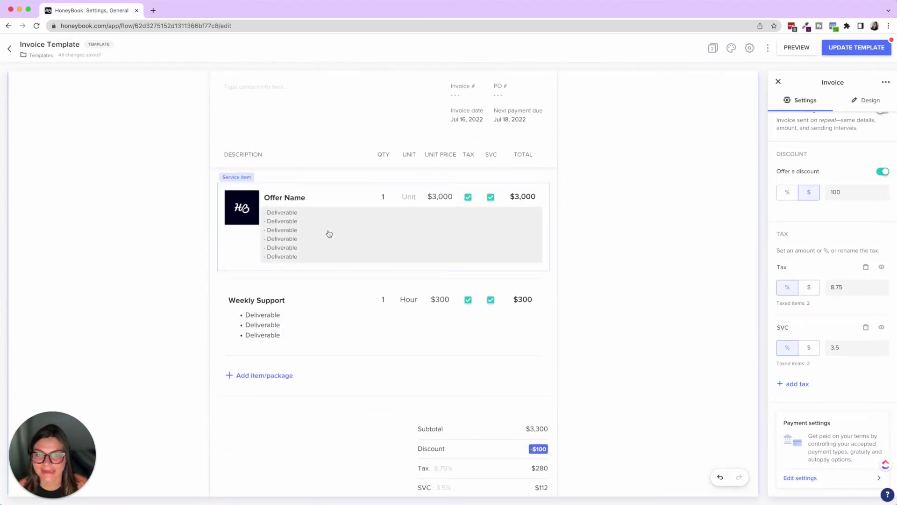
Step: Delete the Weekly Support and Offer Name service items from the invoice
click(547, 310)
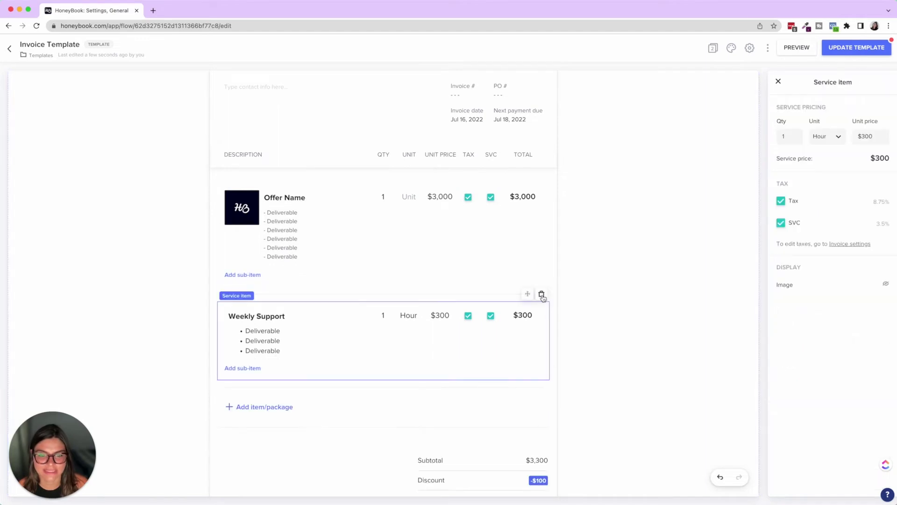
click(542, 295)
click(540, 212)
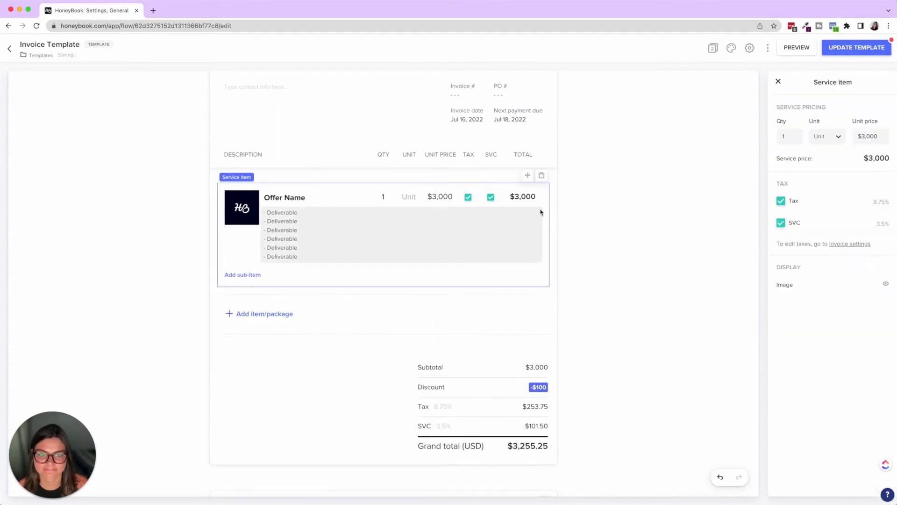
click(542, 177)
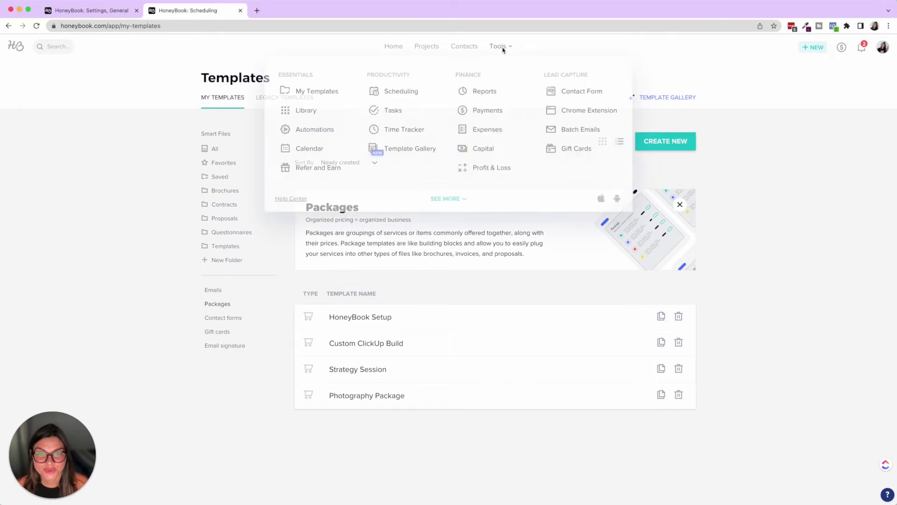
Step: Open the Photography Package template among the packages and examine its tax and unit options
drag(169, 311, 233, 306)
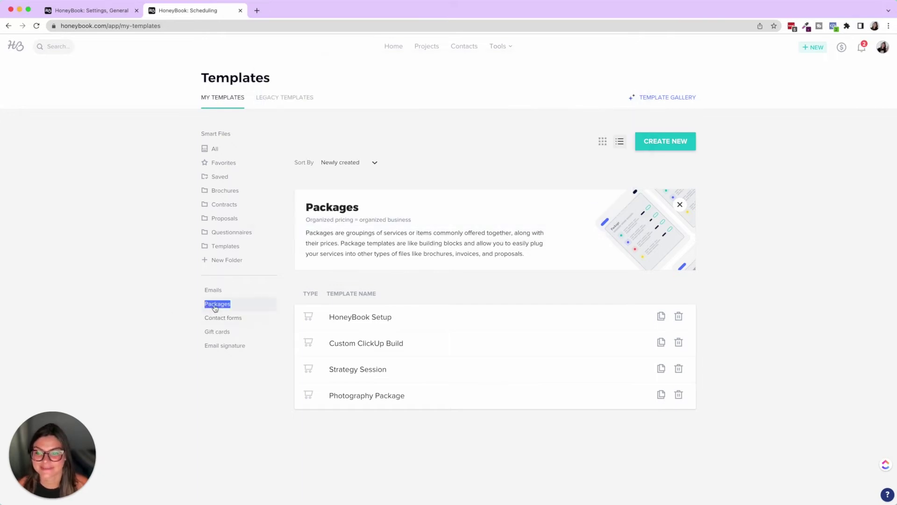
click(419, 404)
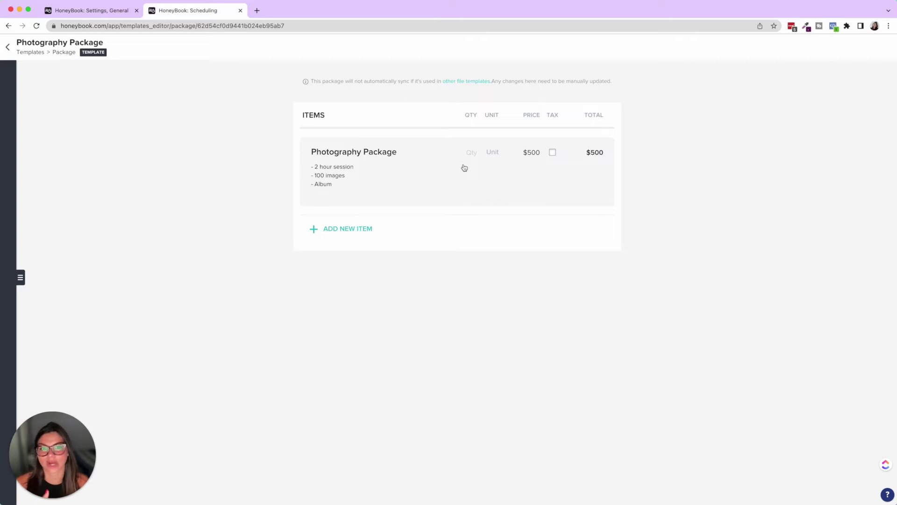
click(553, 154)
click(553, 154)
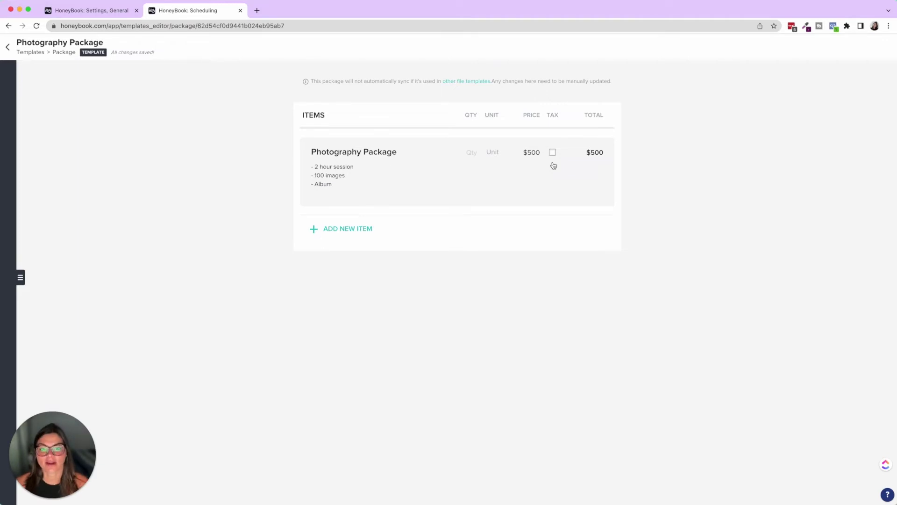
click(492, 153)
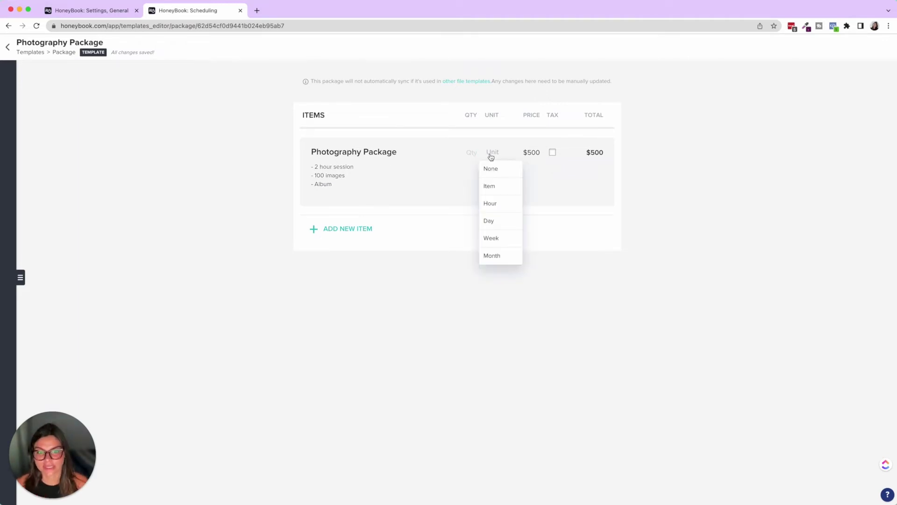
click(456, 175)
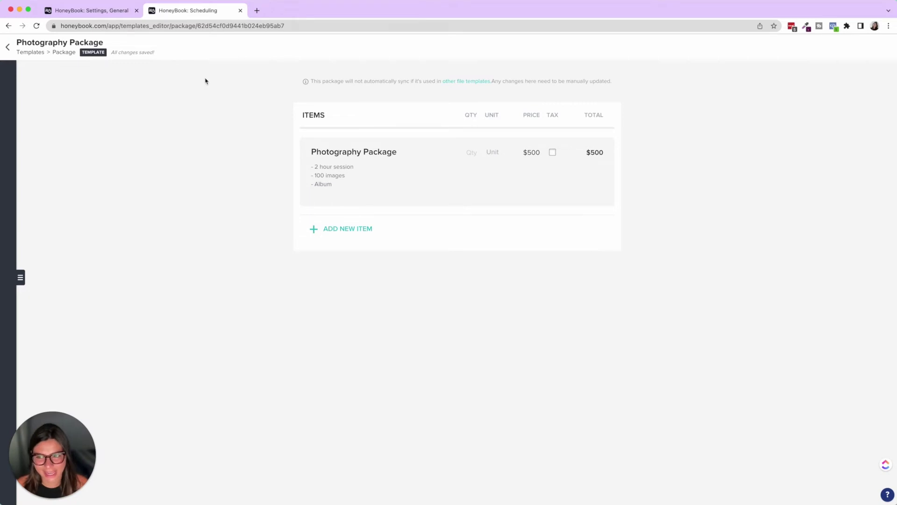
Step: Return to the invoice template and add the Photography Package template as a line item
click(98, 11)
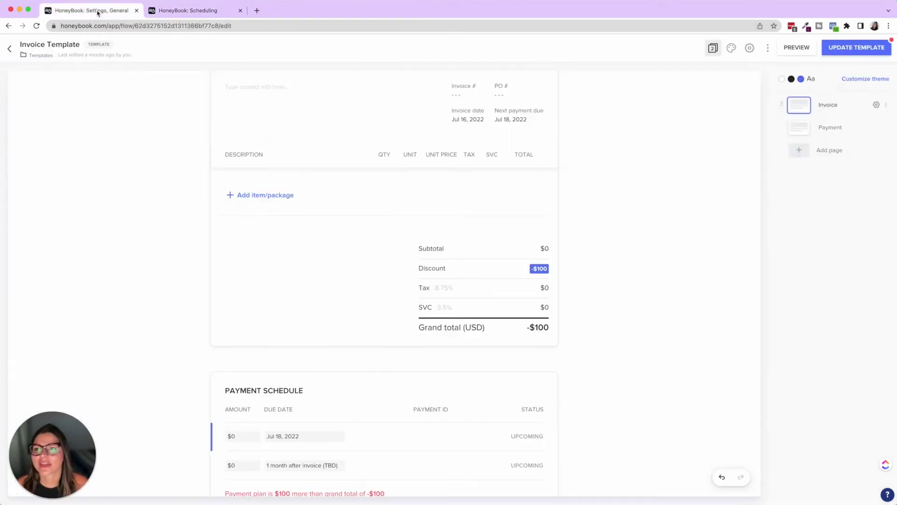
click(266, 195)
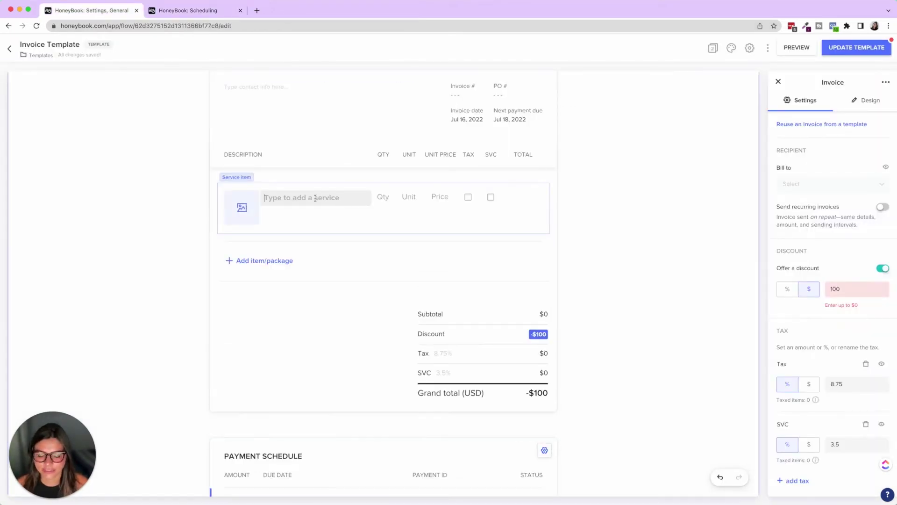
text(PHOT)
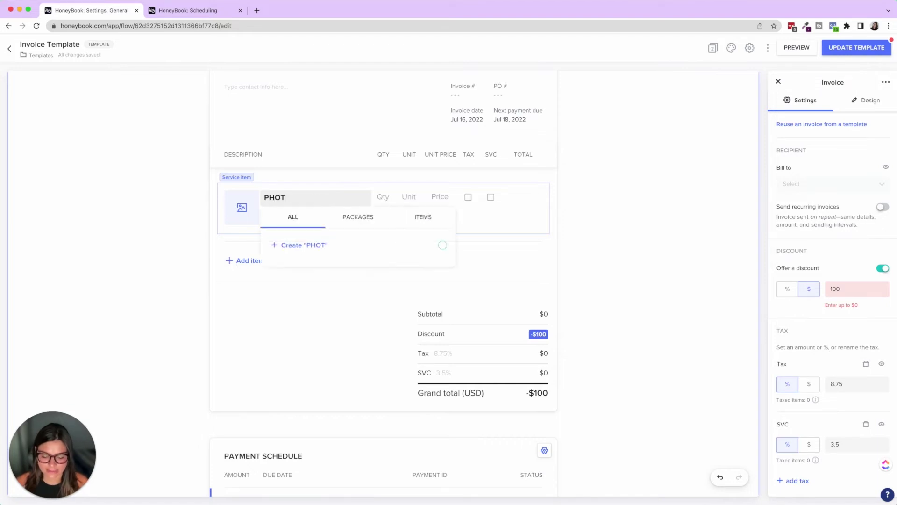
text(OGRAPH)
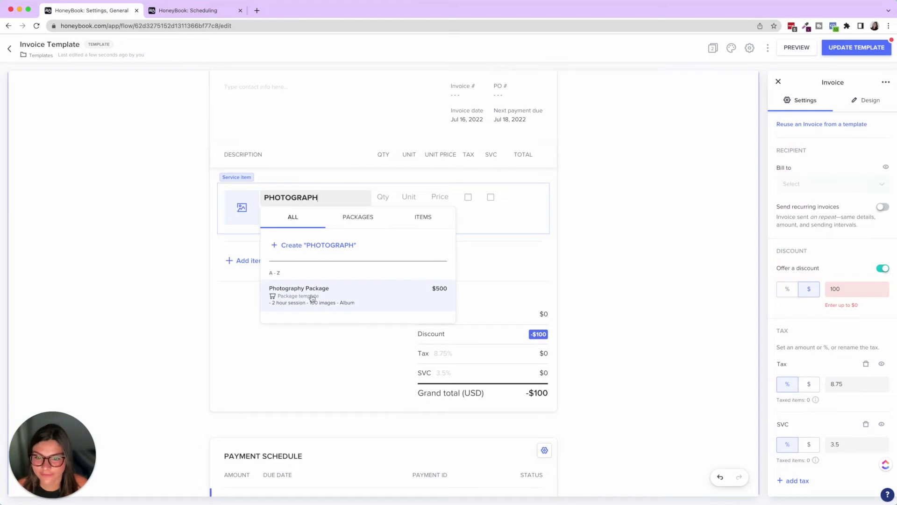
click(312, 287)
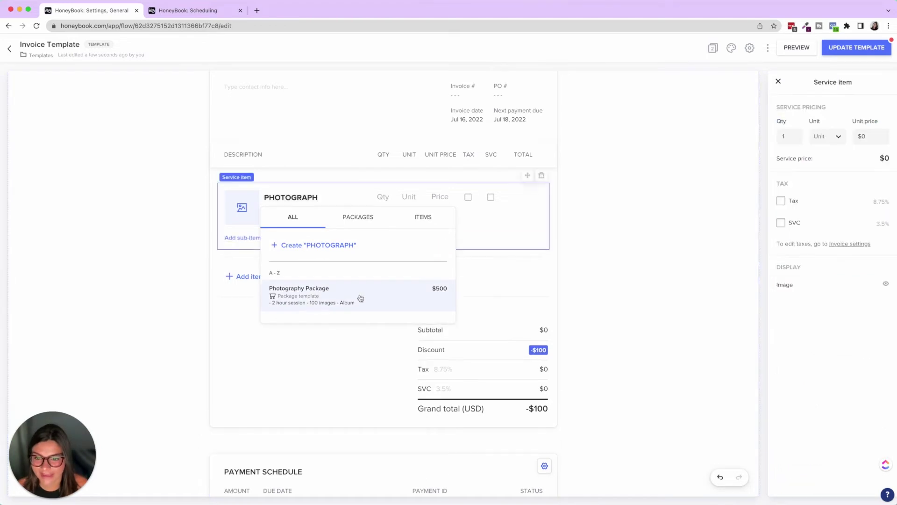
click(335, 297)
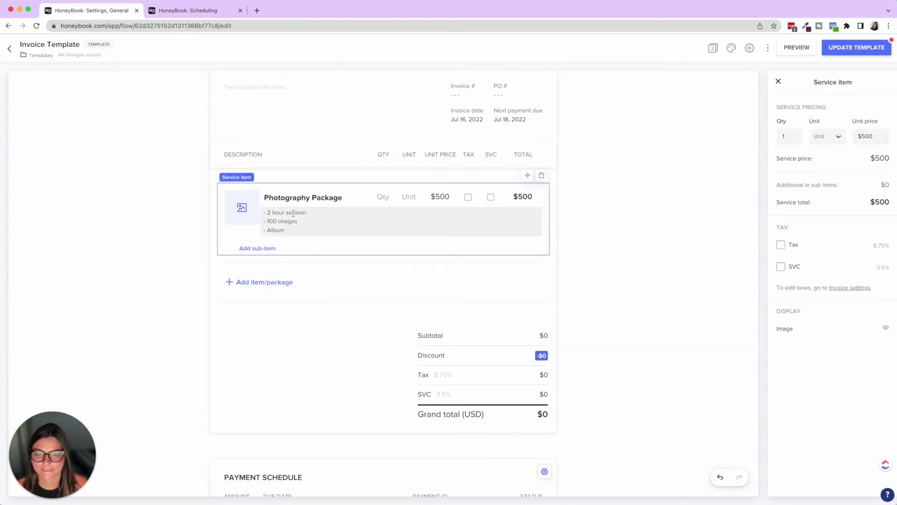
Step: Add the orange-and-pink logo as the Photography Package item's image
click(241, 207)
click(741, 147)
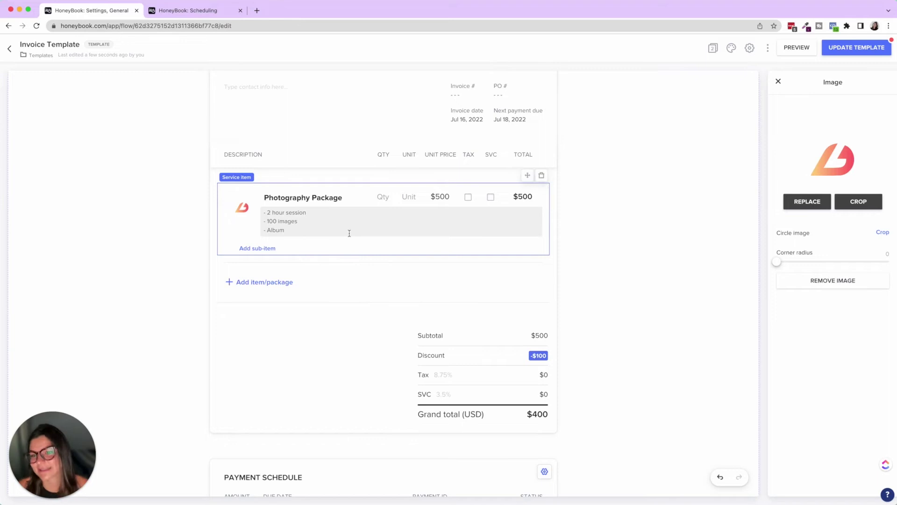
mouse_move(243, 214)
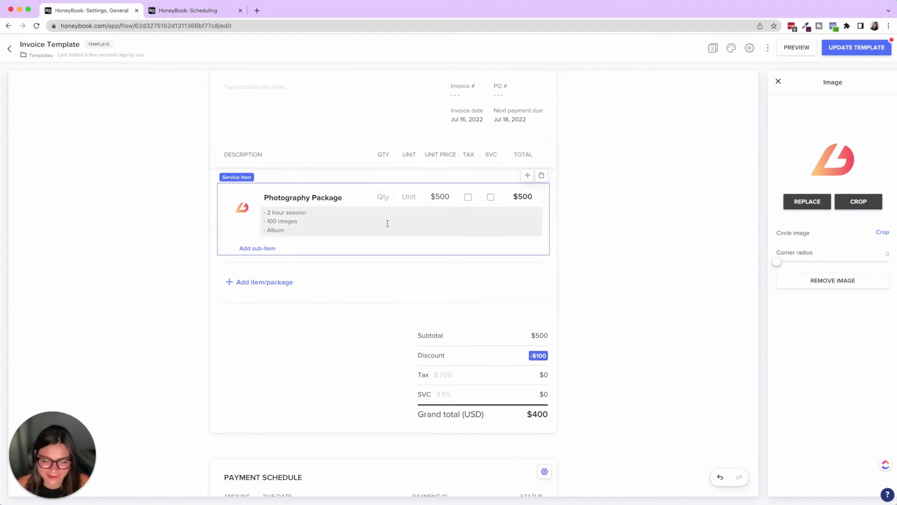
Step: Add a service item named TRAVEL FEE with a unit price of $150 below the Photography Package
scroll(387, 224, down, 1)
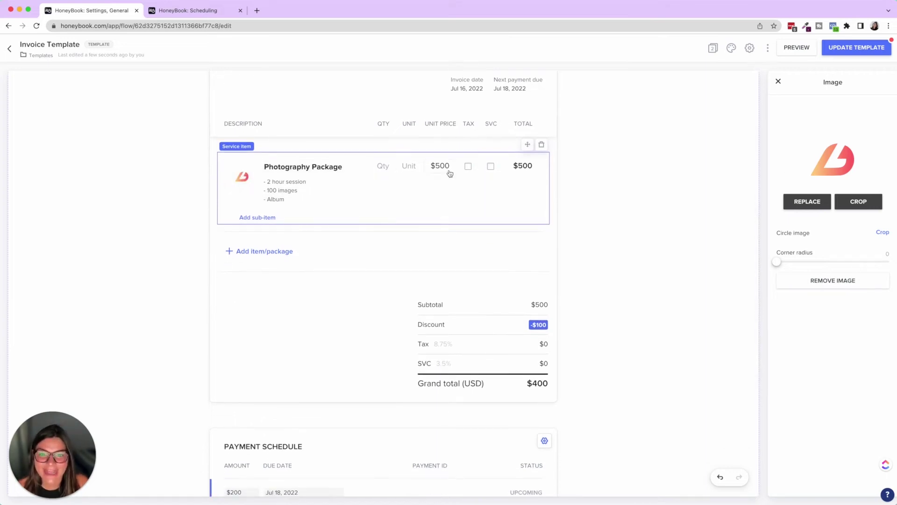
click(270, 252)
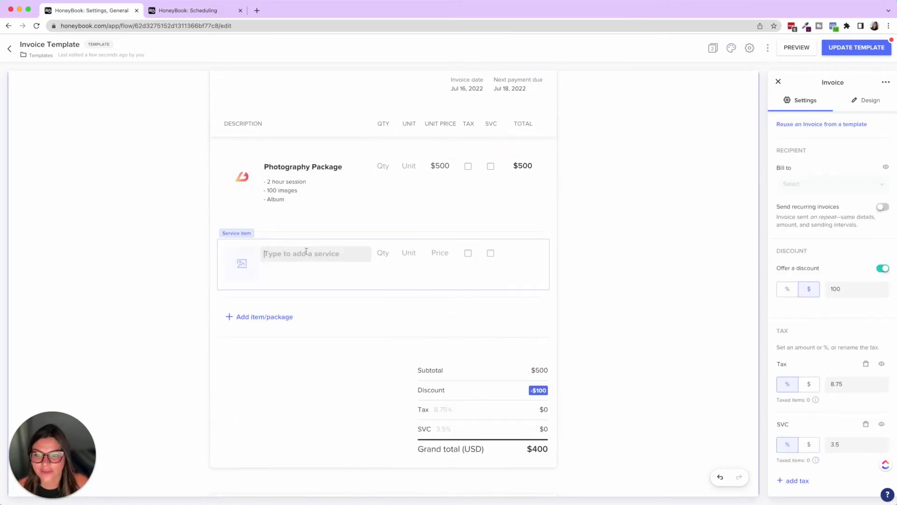
text(TRAVEL FEE)
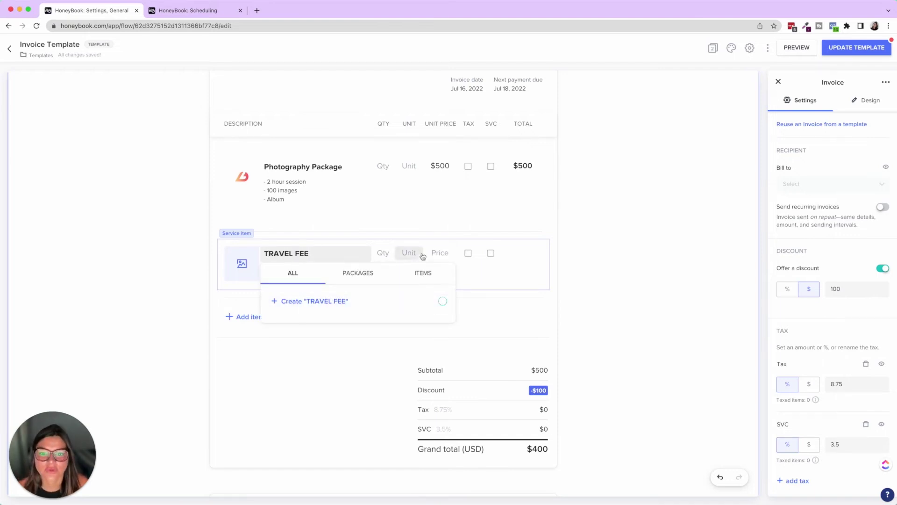
click(441, 254)
click(441, 254)
text(150)
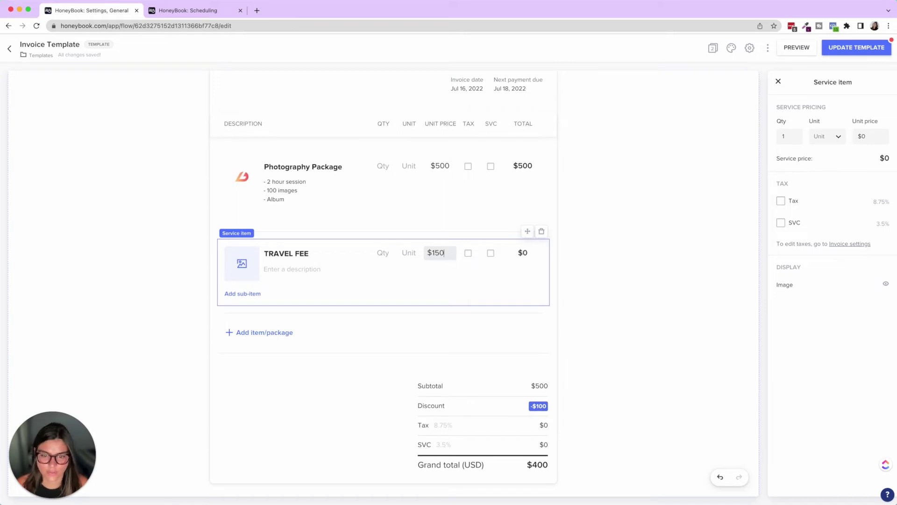
click(335, 387)
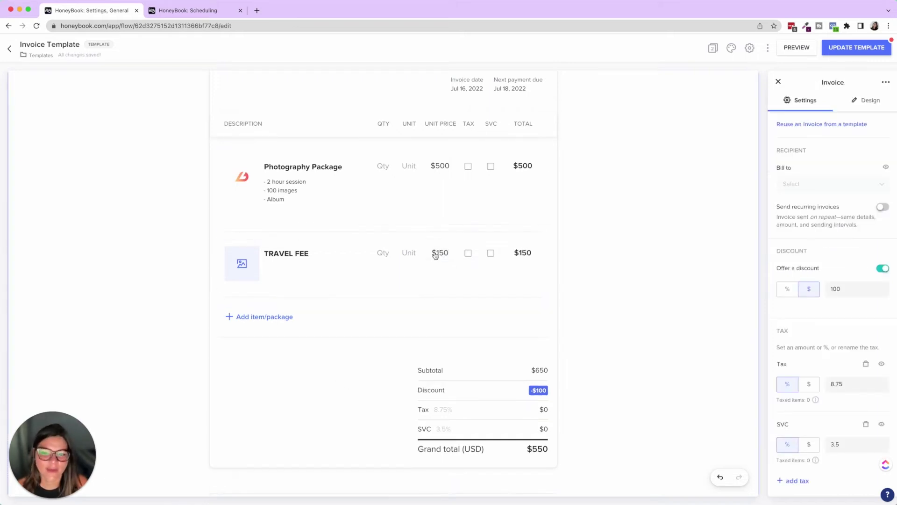
Step: Hide the image of the TRAVEL FEE item and delete that item from the invoice
click(431, 274)
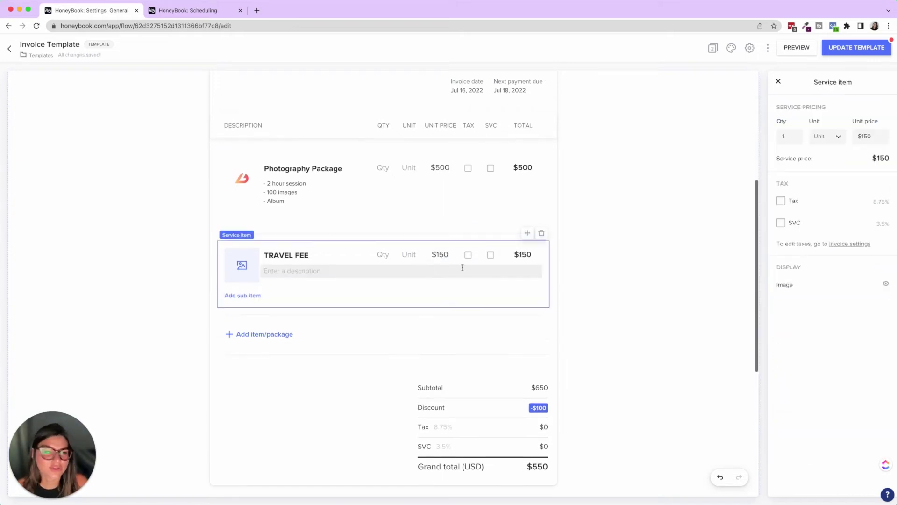
click(886, 284)
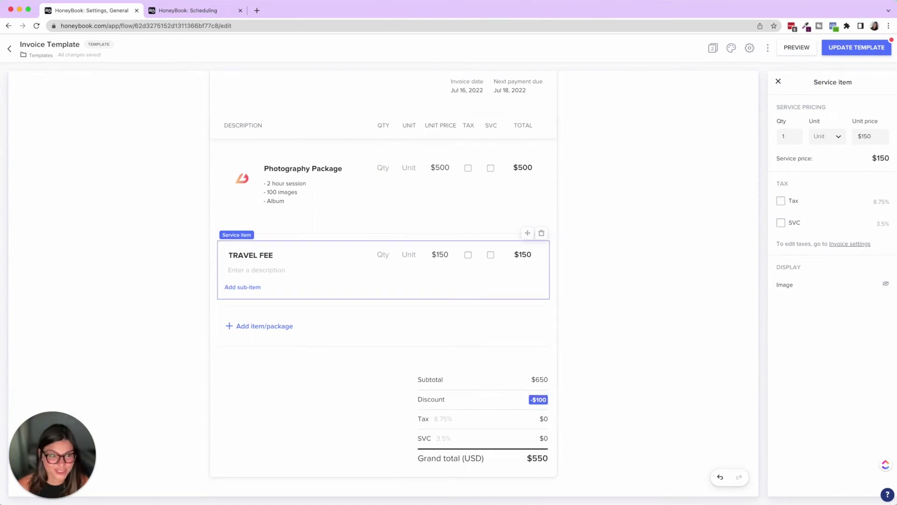
click(541, 234)
scroll(477, 230, down, 1)
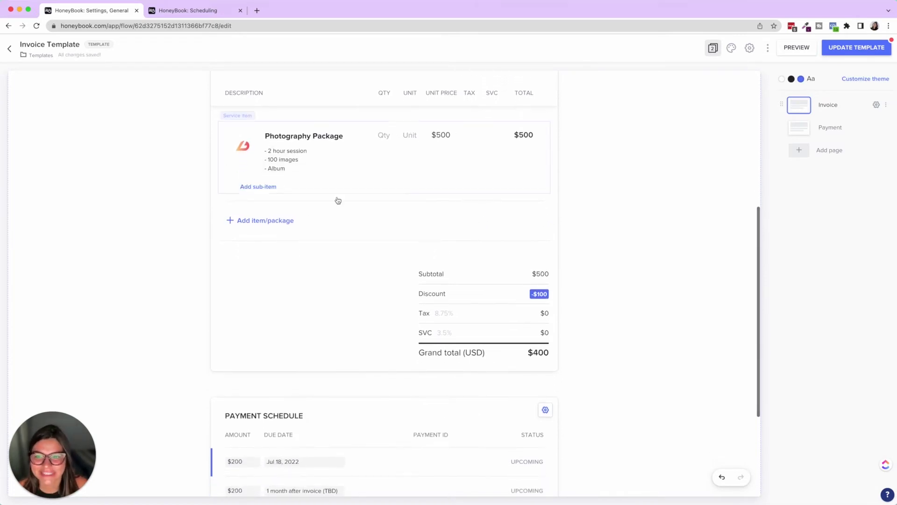
click(303, 167)
triple_click(278, 168)
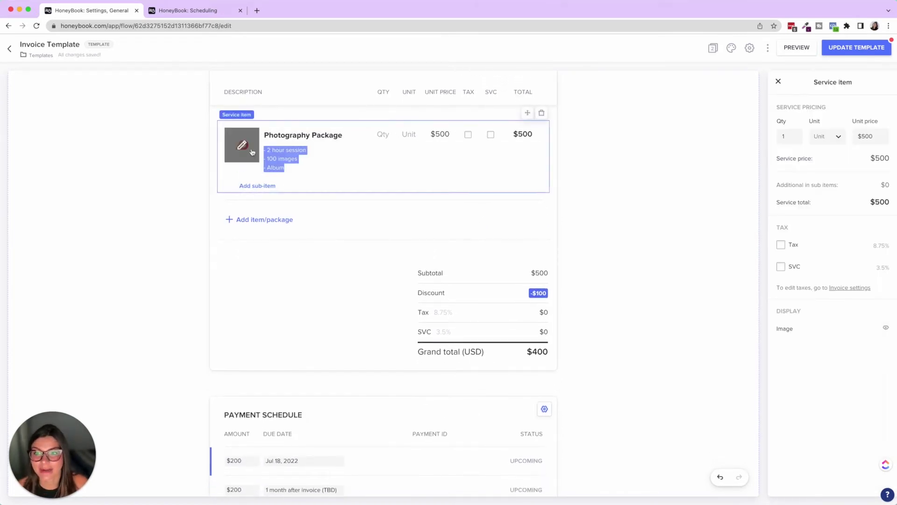
click(345, 162)
scroll(451, 145, up, 1)
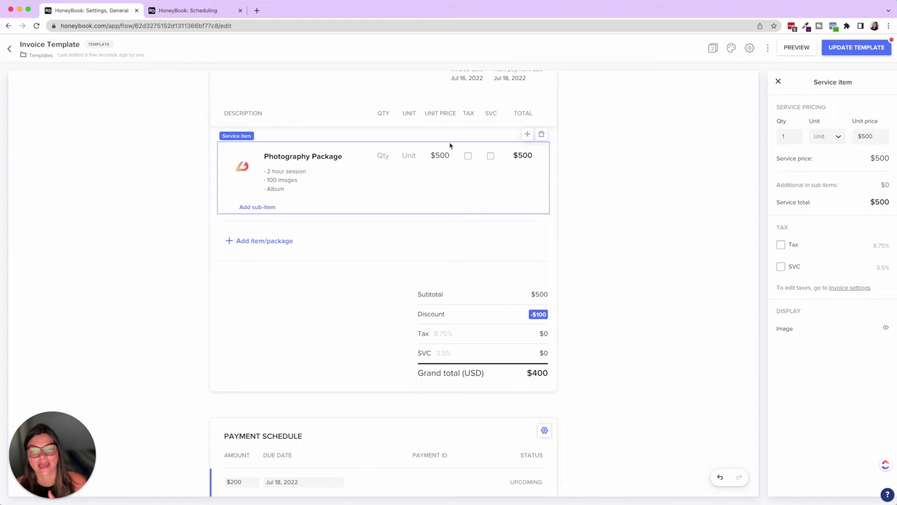
mouse_move(861, 49)
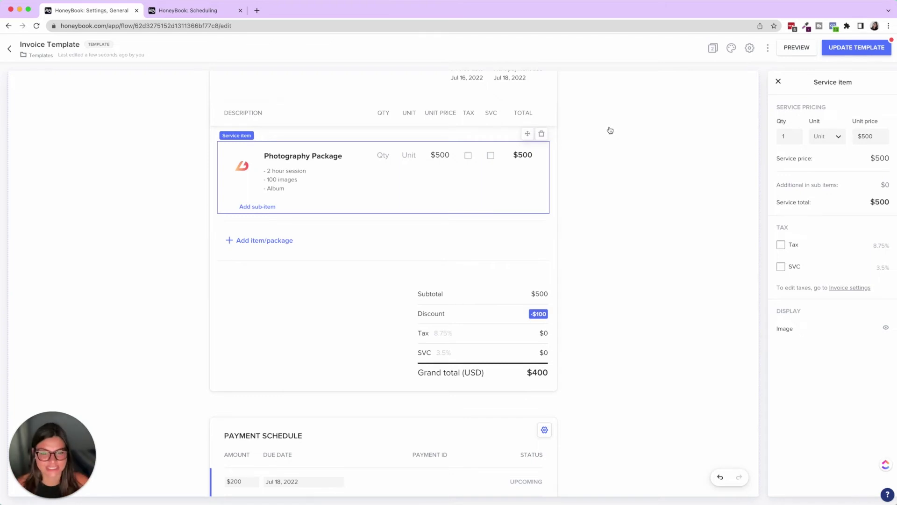
Step: Examine the amount options, including Custom amount, for the first payment in the payment schedule
scroll(463, 244, down, 5)
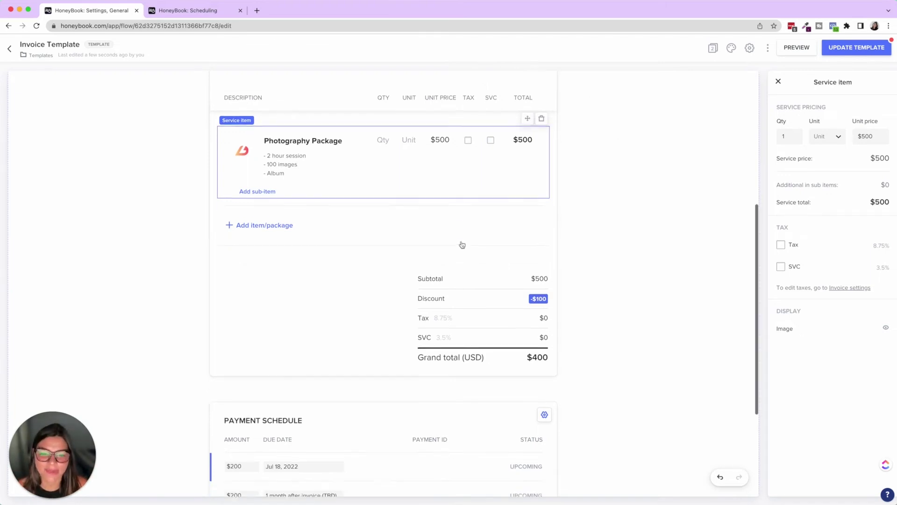
click(499, 272)
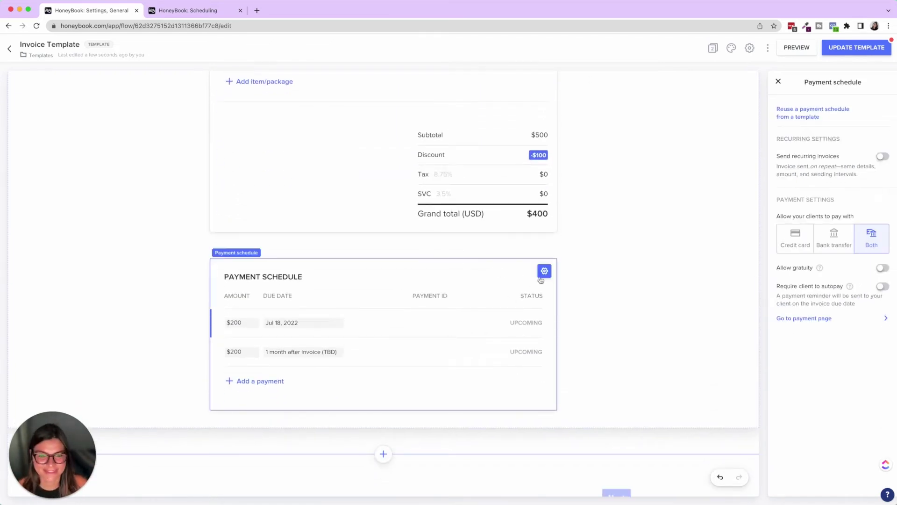
click(250, 327)
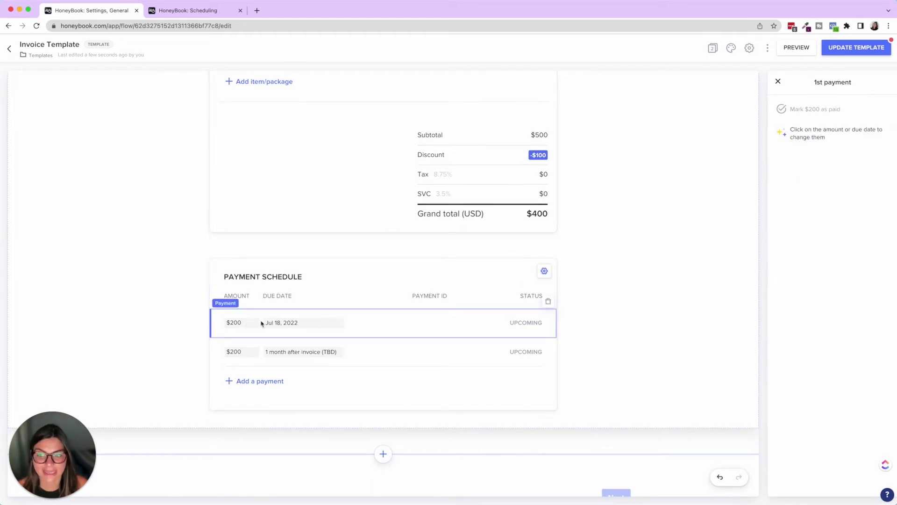
click(236, 326)
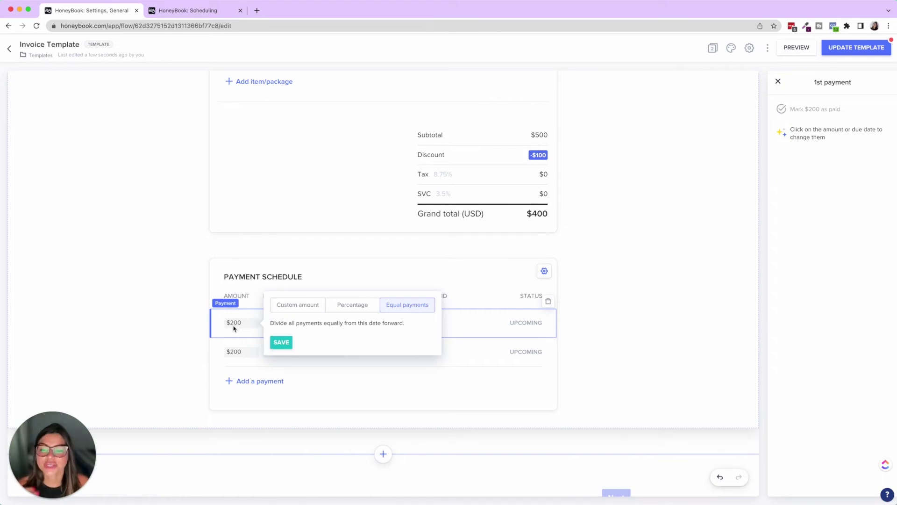
click(313, 308)
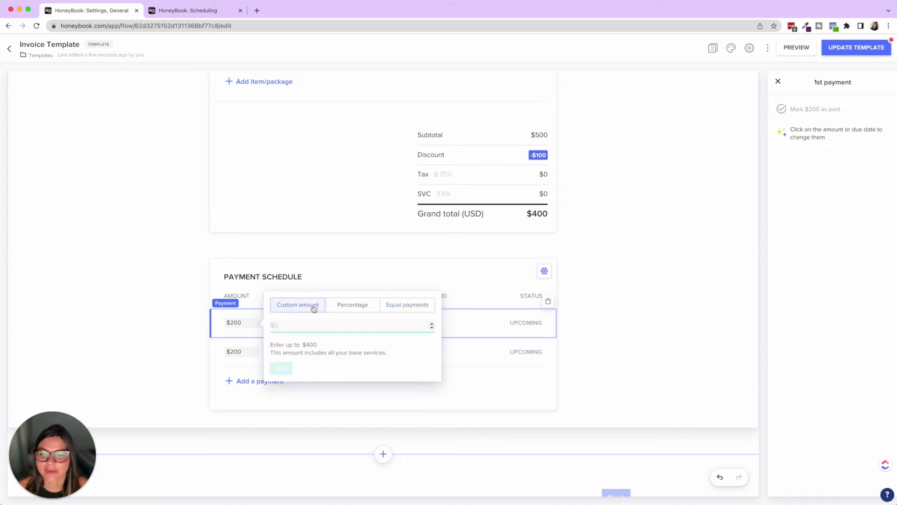
click(655, 358)
Step: Delete the second payment from the payment schedule and add two new payments
click(498, 353)
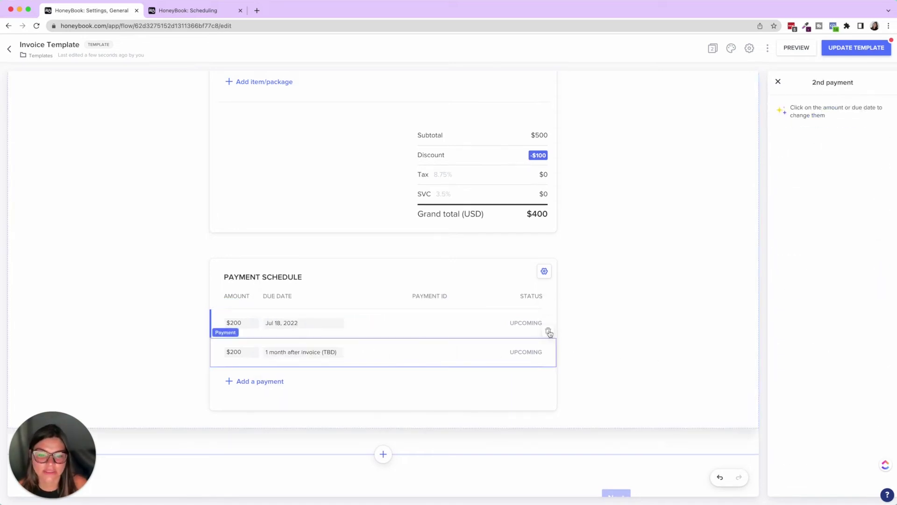
click(548, 331)
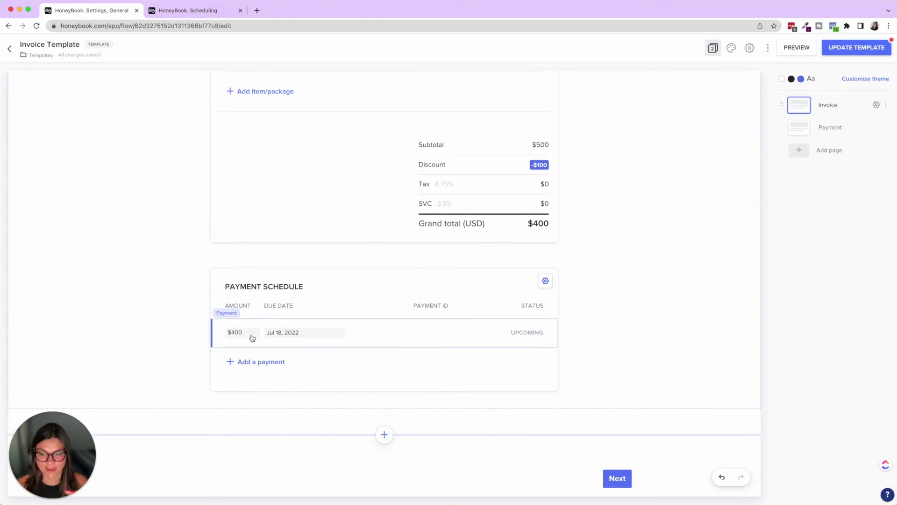
click(260, 364)
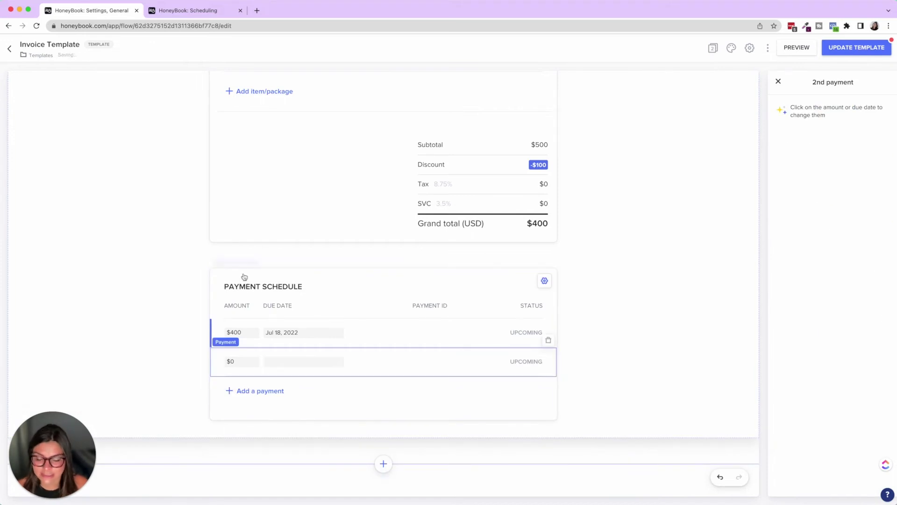
click(261, 391)
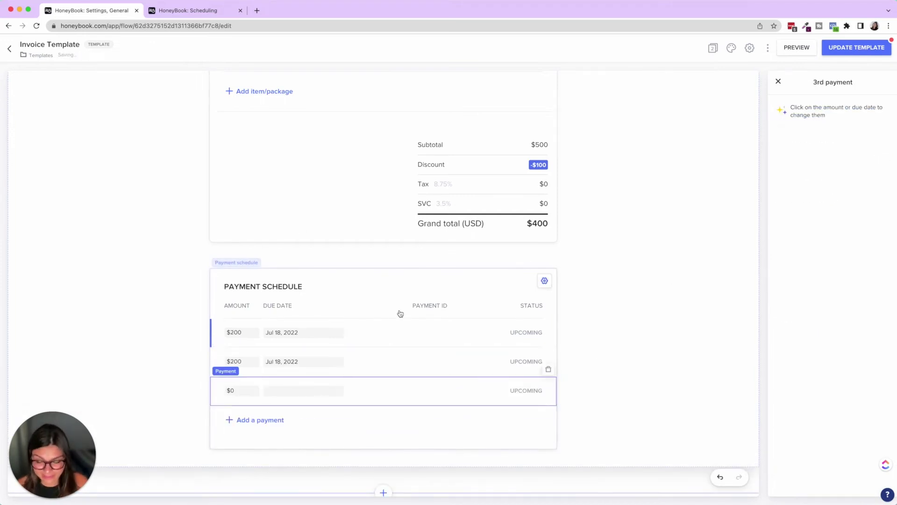
scroll(373, 320, down, 2)
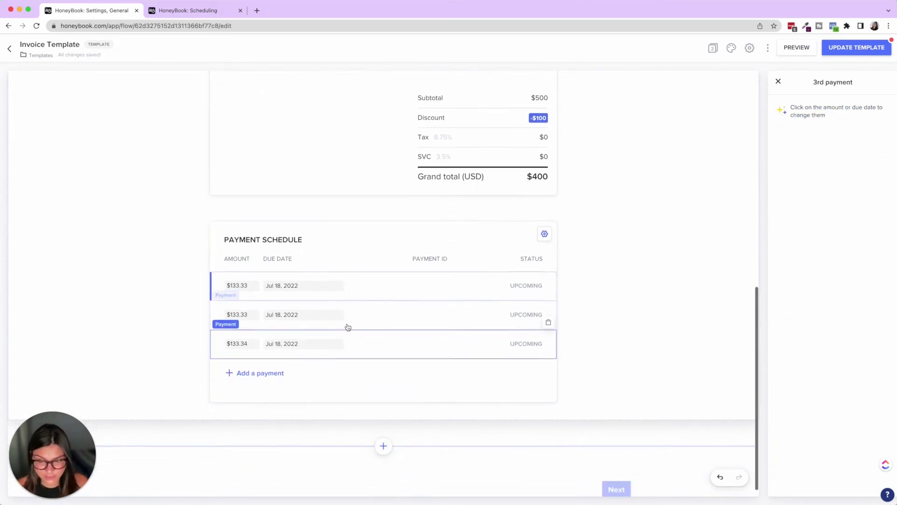
click(242, 288)
click(245, 288)
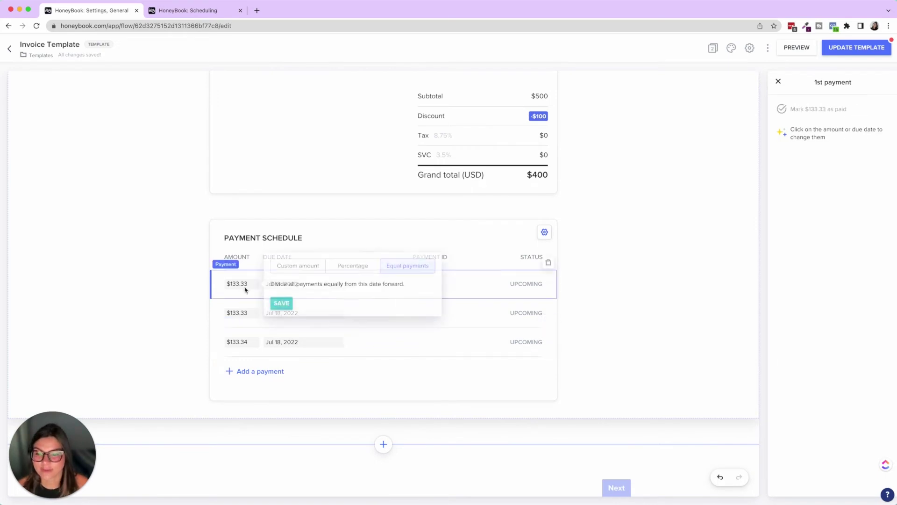
click(298, 271)
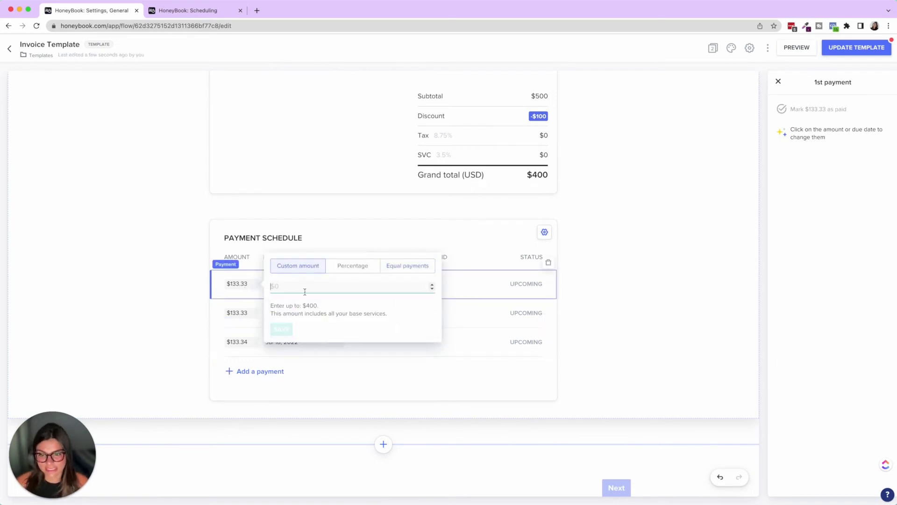
text(100)
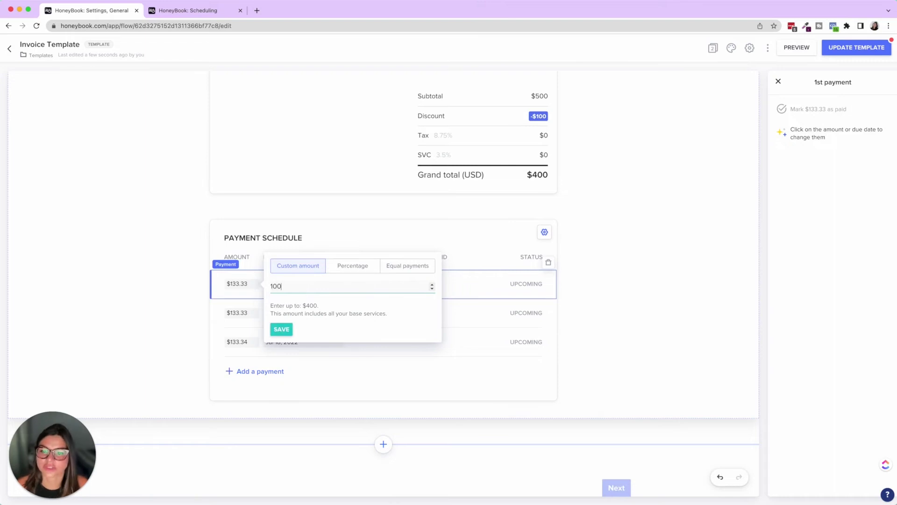
click(452, 270)
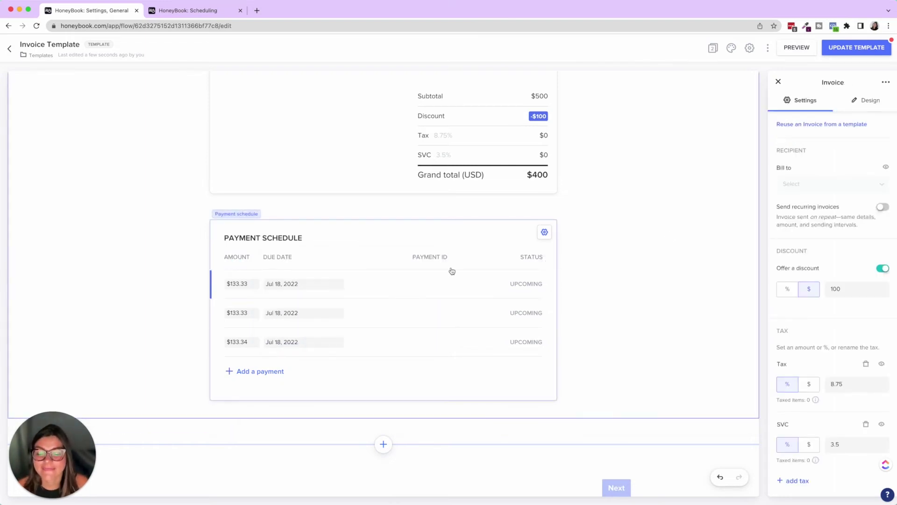
Step: Set the first payment to a custom amount of $100 and save it
click(244, 287)
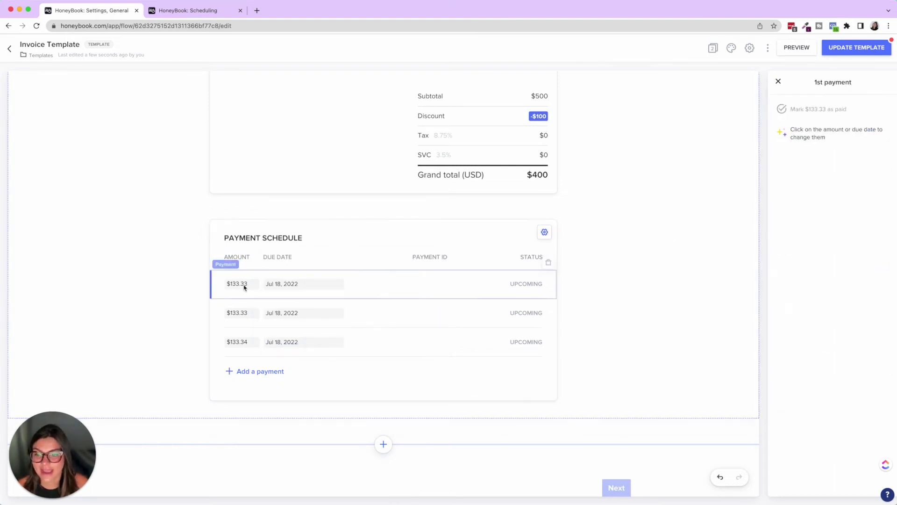
click(237, 288)
click(298, 273)
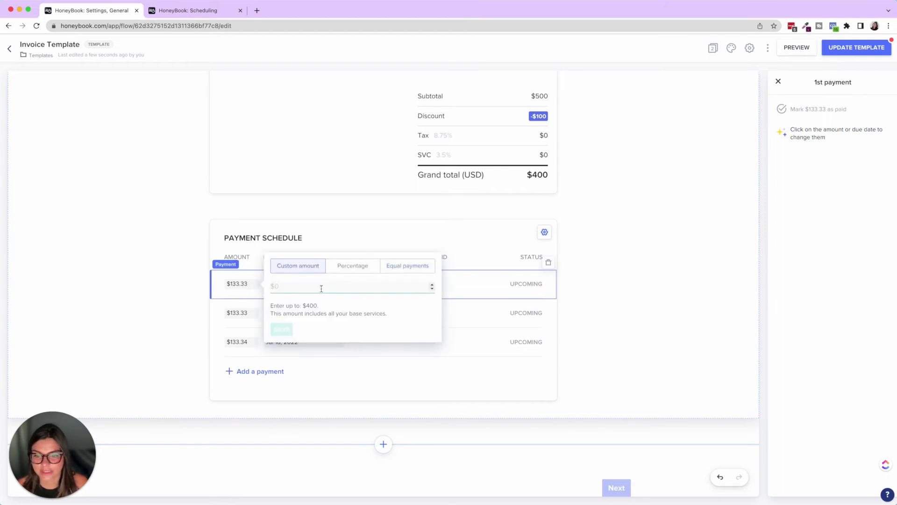
text(100)
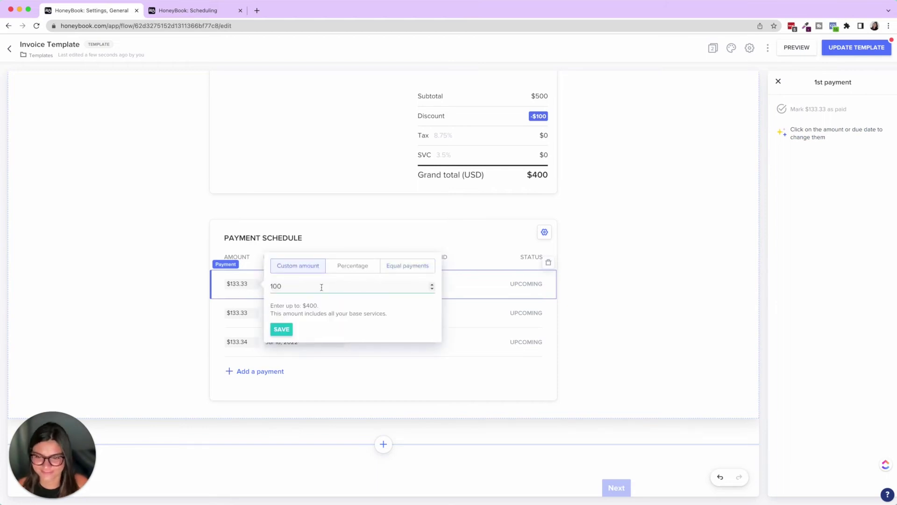
click(281, 330)
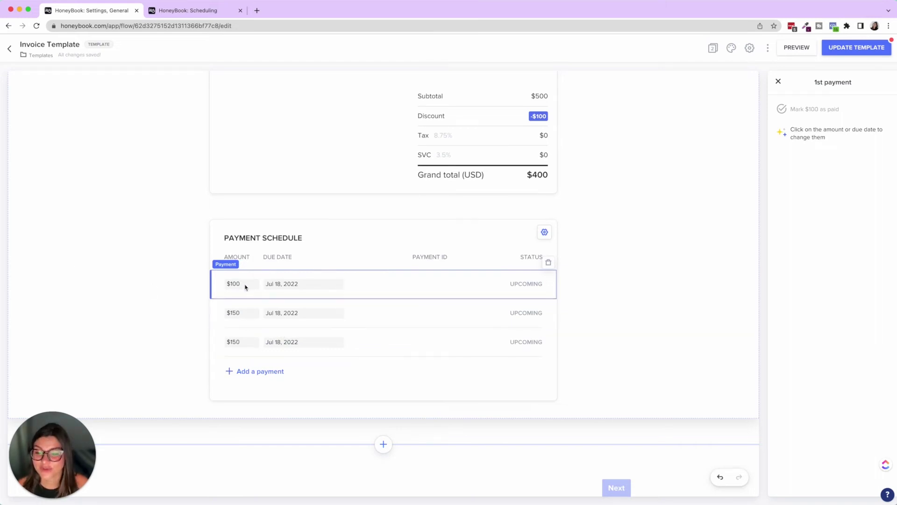
Step: Check the percentage option for the second payment's amount, but save it as Equal payments
click(239, 318)
click(238, 316)
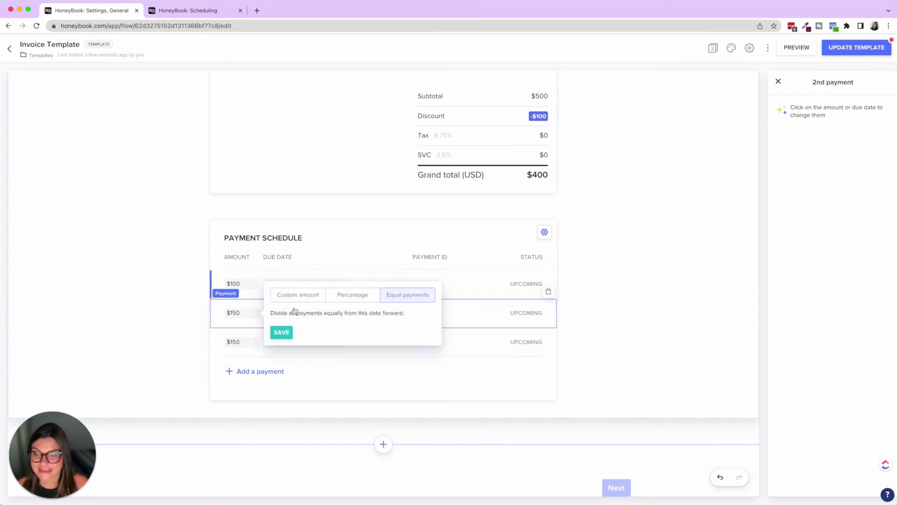
click(354, 299)
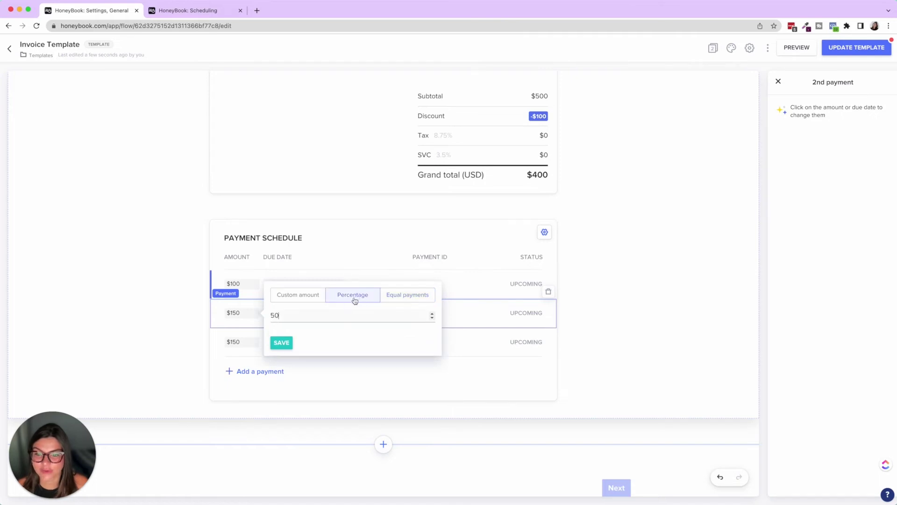
click(406, 299)
click(280, 332)
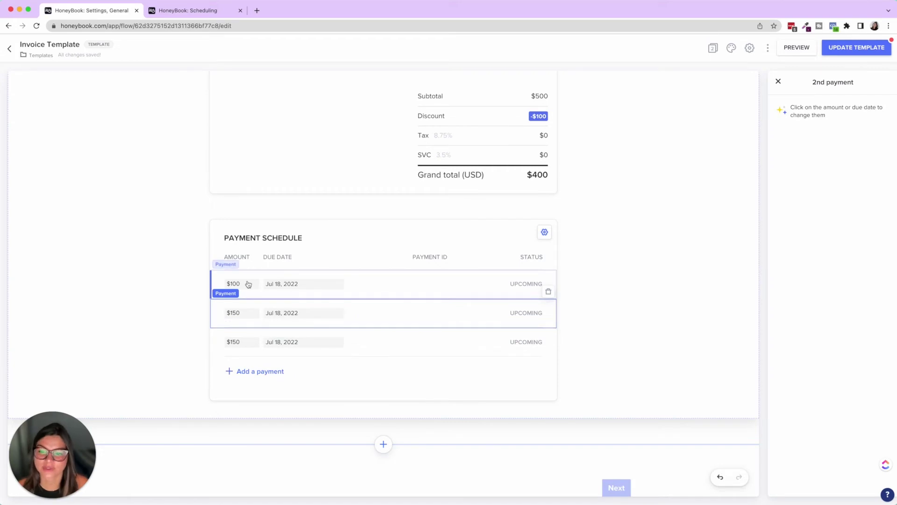
Step: Examine the due date options for the first payment
click(295, 283)
click(293, 284)
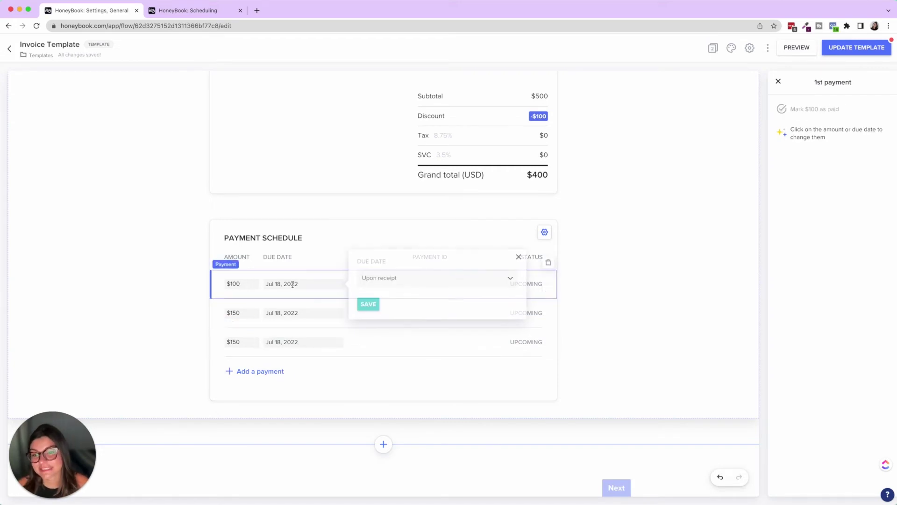
click(379, 282)
click(406, 239)
Step: Set the second payment's due date to a smart date 1 month before the project date and save it
click(315, 316)
click(287, 318)
click(397, 307)
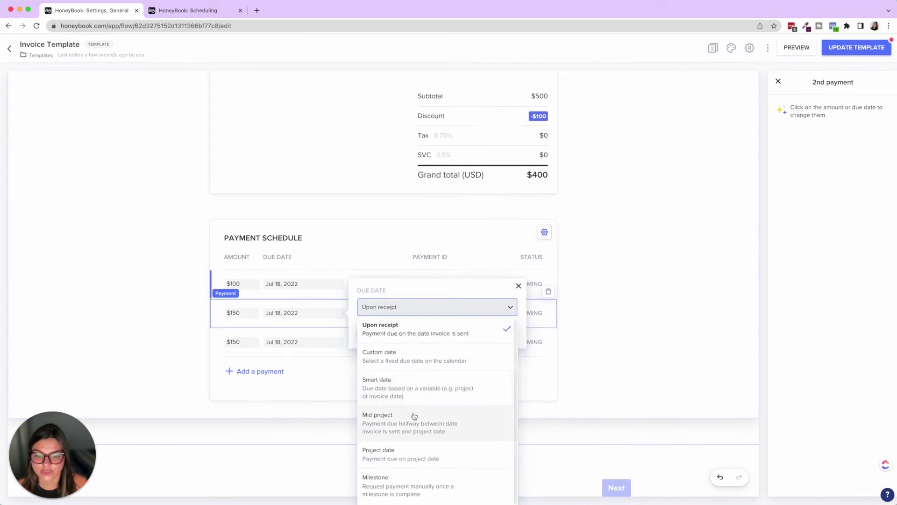
click(416, 394)
click(364, 330)
text(1)
click(400, 329)
click(409, 381)
click(446, 330)
click(452, 349)
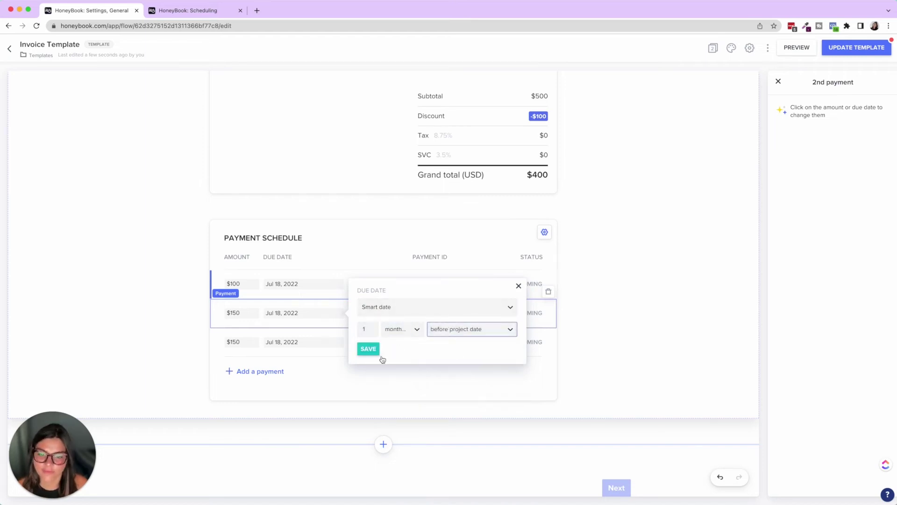
click(368, 349)
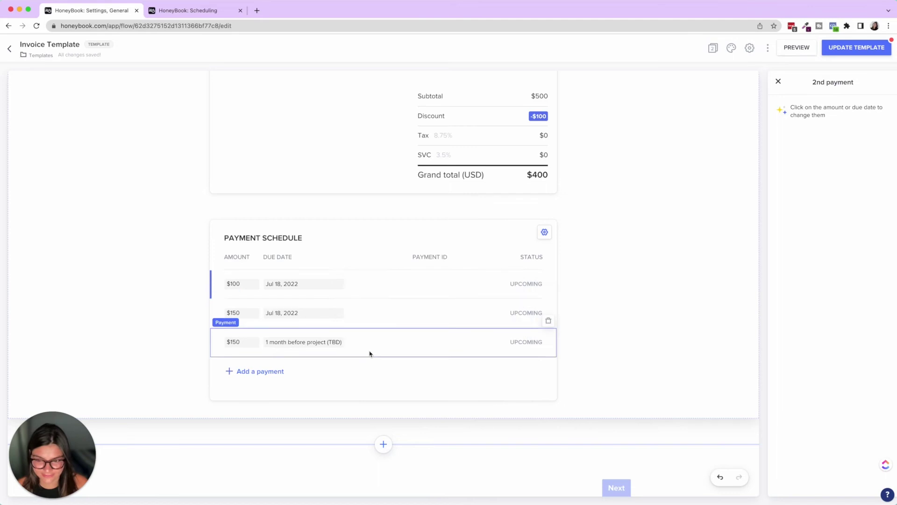
Step: Set the due date of the $150 payment still due upon receipt to Project date and save it
click(292, 312)
click(380, 309)
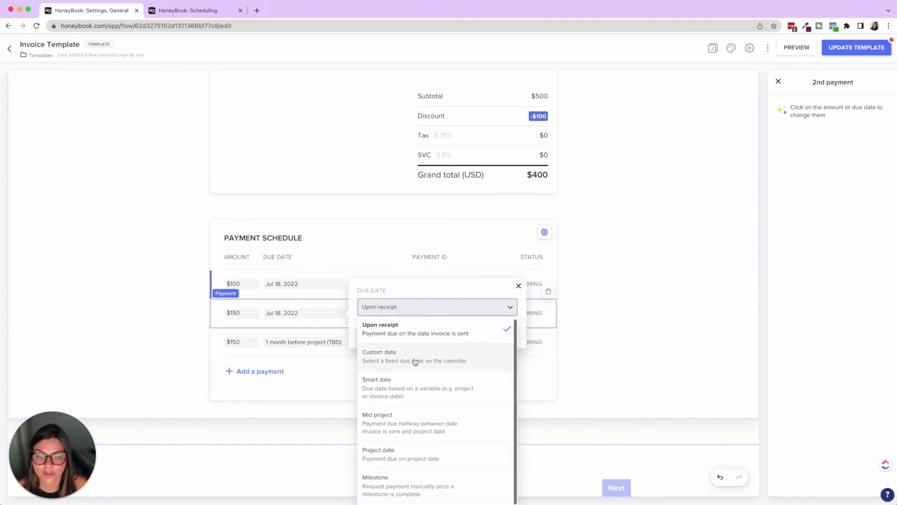
click(426, 454)
click(369, 333)
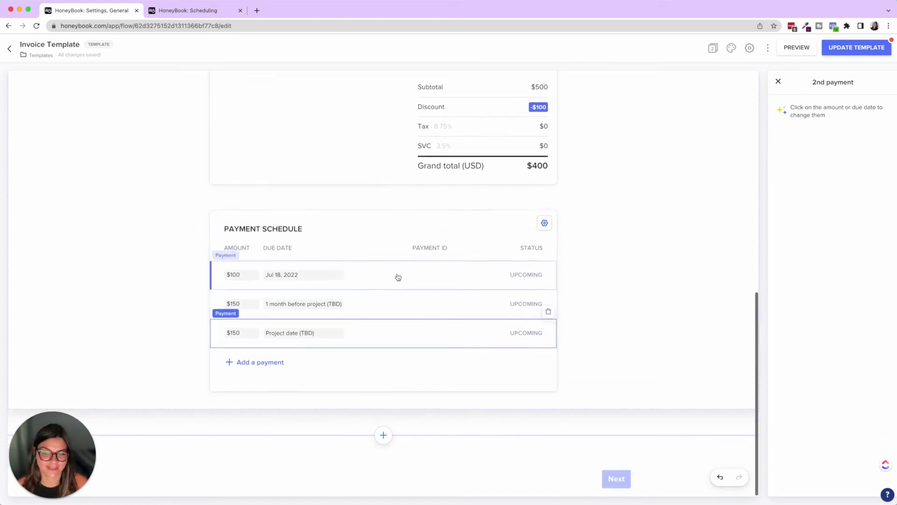
Step: Review the smart date reference choices and due date types for the payment due 1 month before the project
click(368, 312)
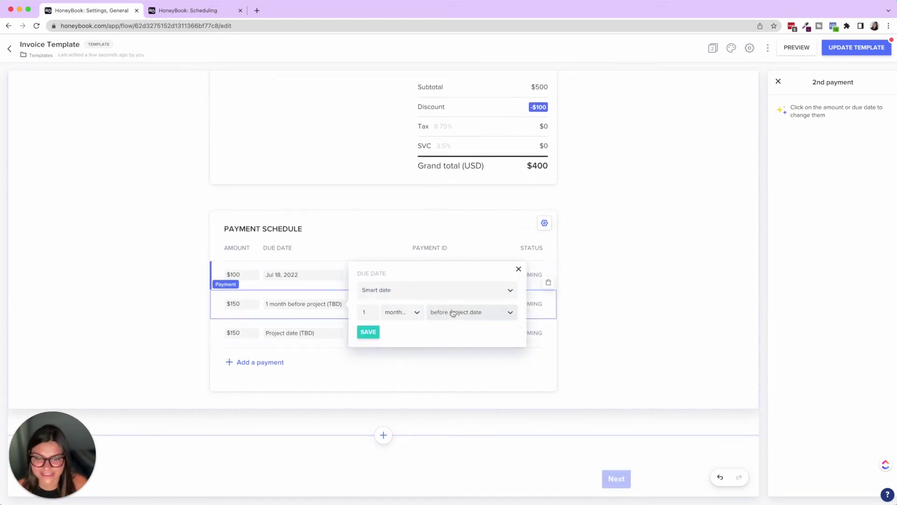
click(452, 313)
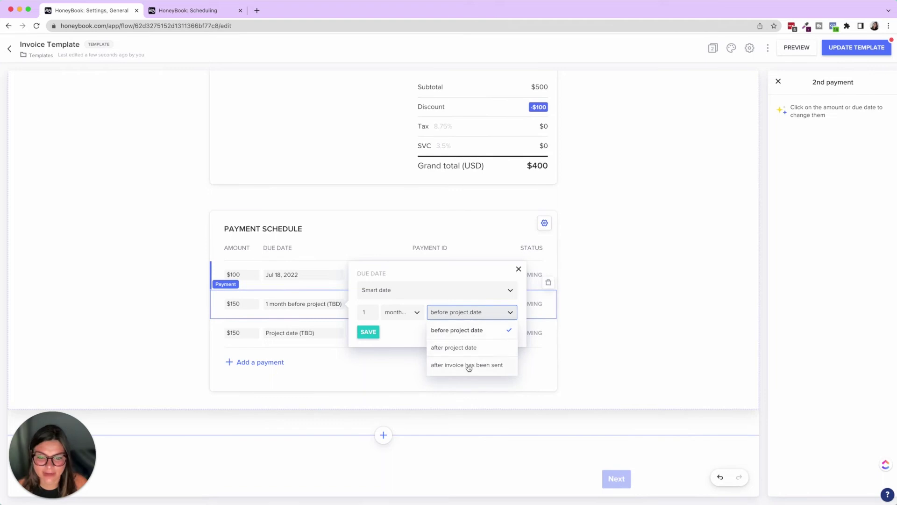
click(424, 343)
click(399, 291)
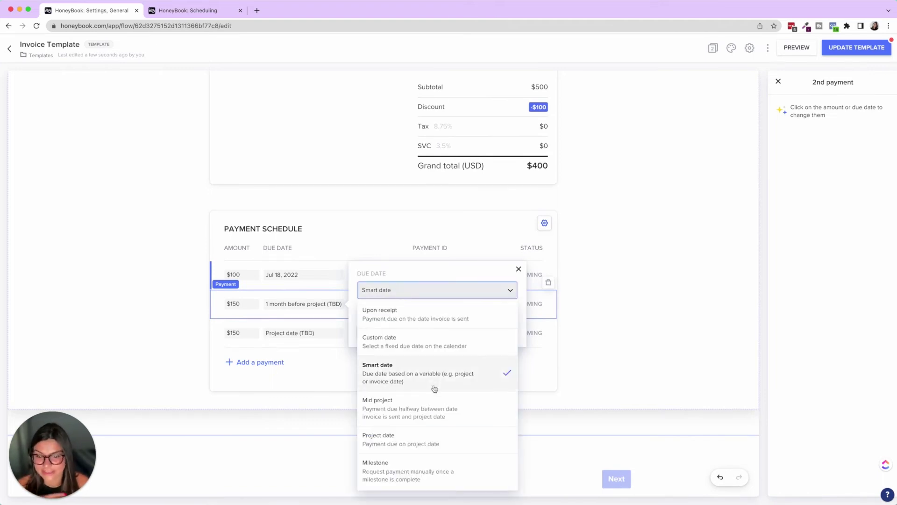
click(691, 316)
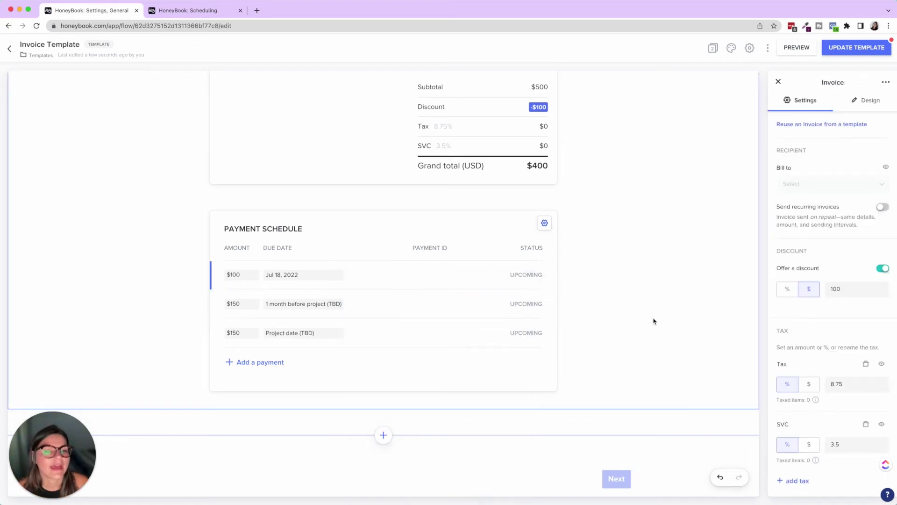
Step: Allow gratuity and require client autopay in the payment schedule settings, then go to the payment page
click(545, 223)
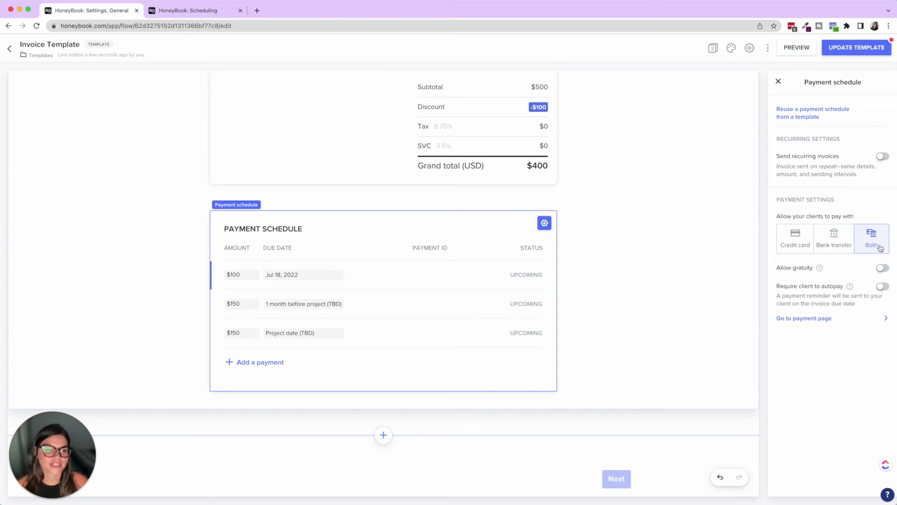
click(886, 270)
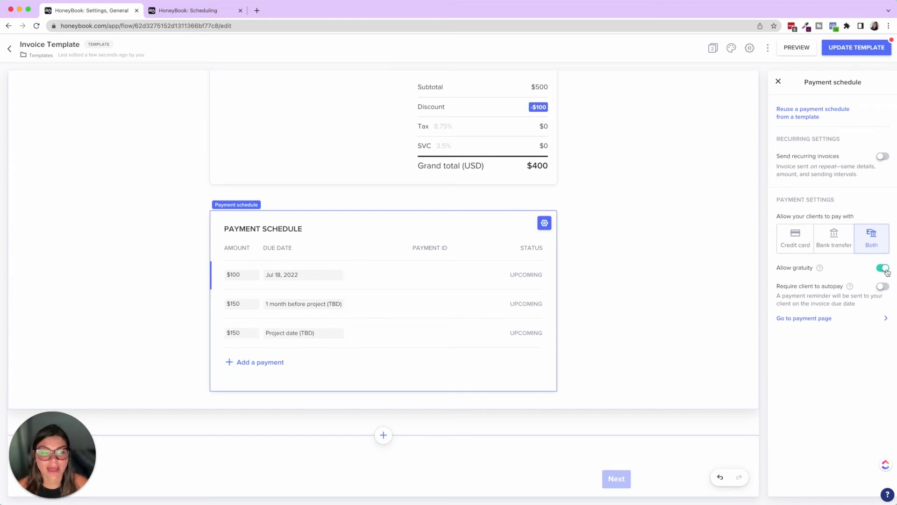
click(887, 288)
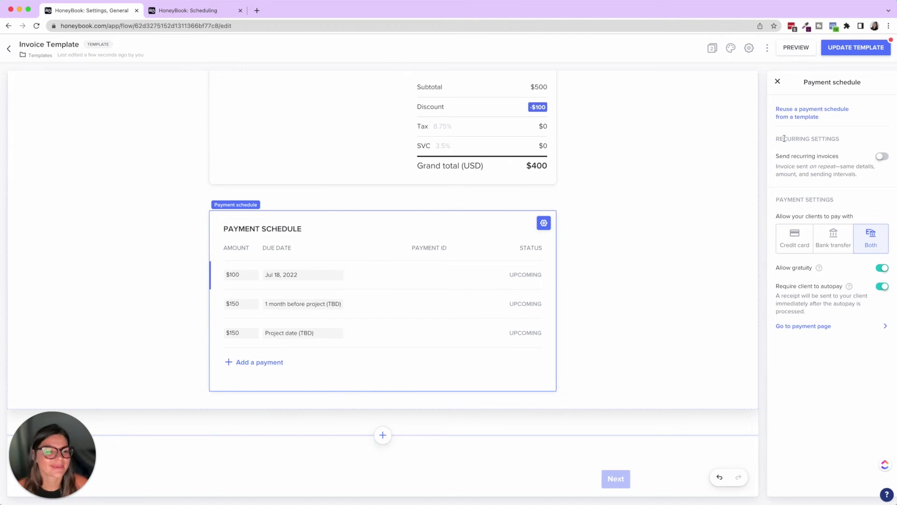
click(802, 328)
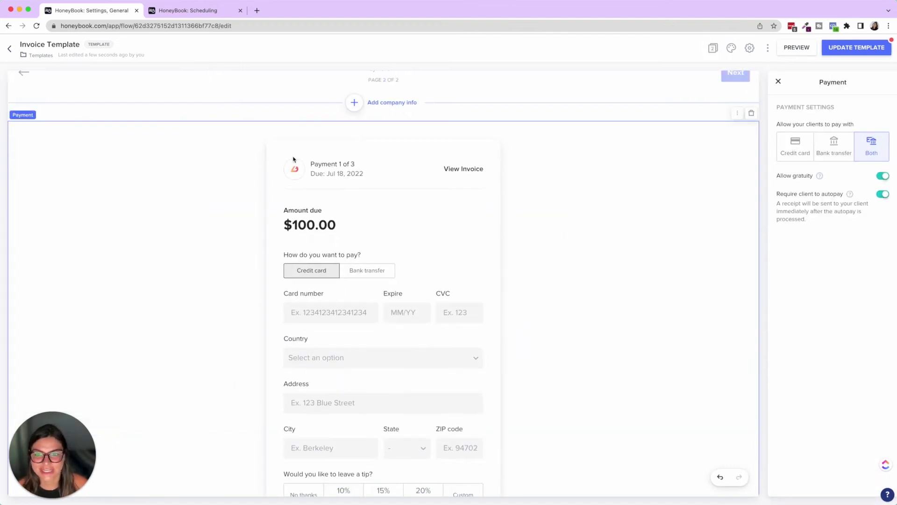
Step: Examine the payment page's card form, tip options and required autopay section
scroll(462, 279, down, 4)
scroll(461, 279, down, 1)
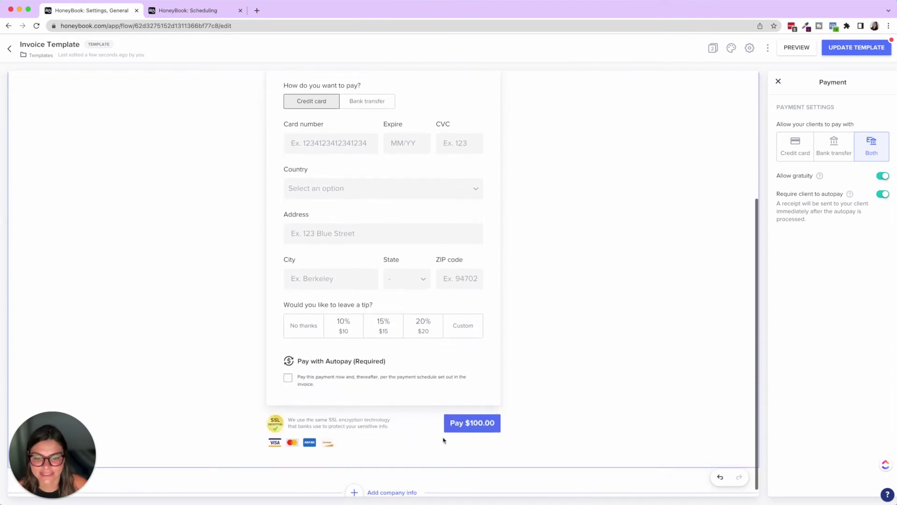
click(778, 82)
click(447, 203)
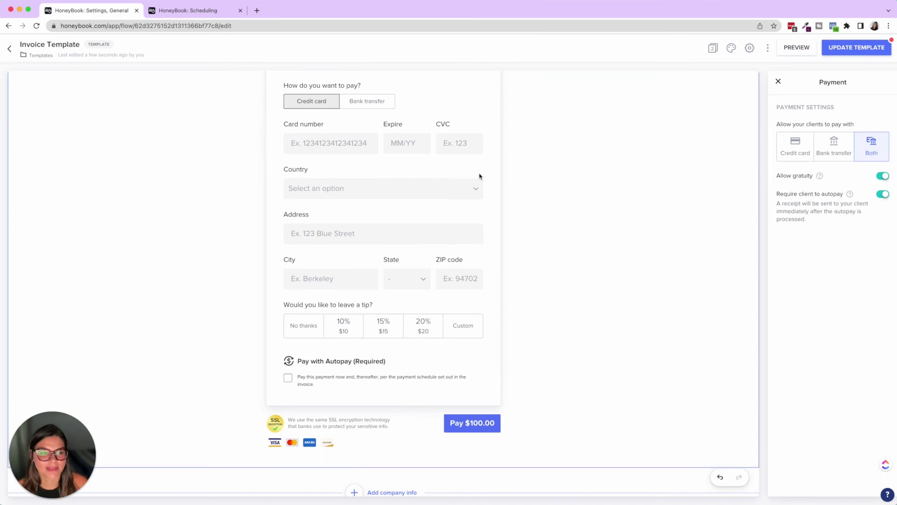
scroll(478, 176, up, 5)
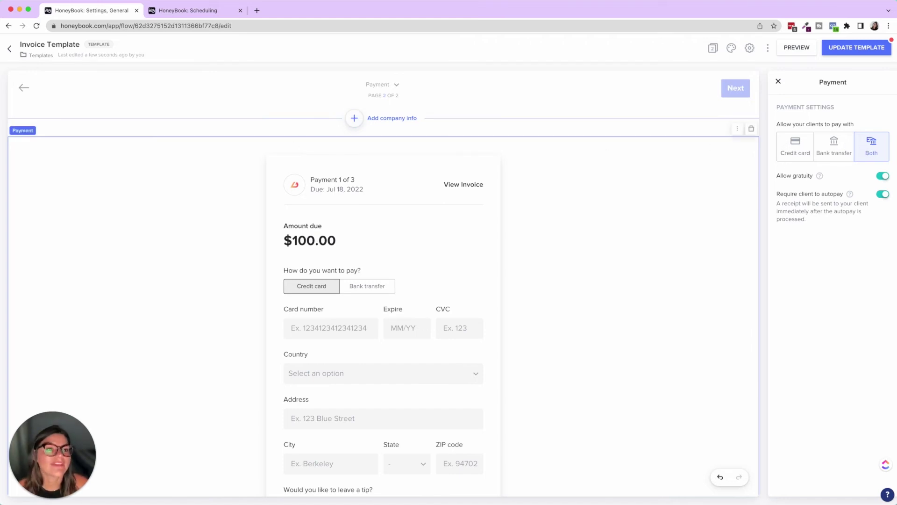
Step: Return to the Invoice page and set its navigation button text to "Next - PAYMENT"
click(778, 83)
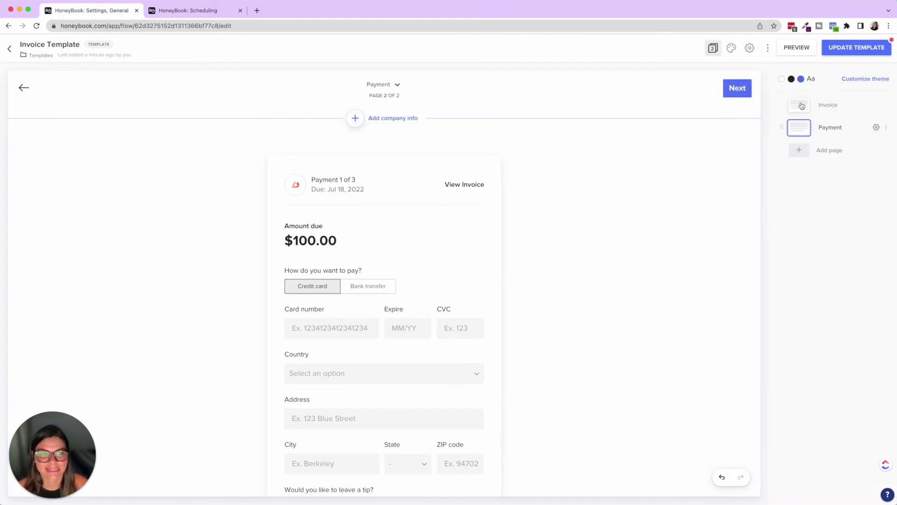
click(826, 107)
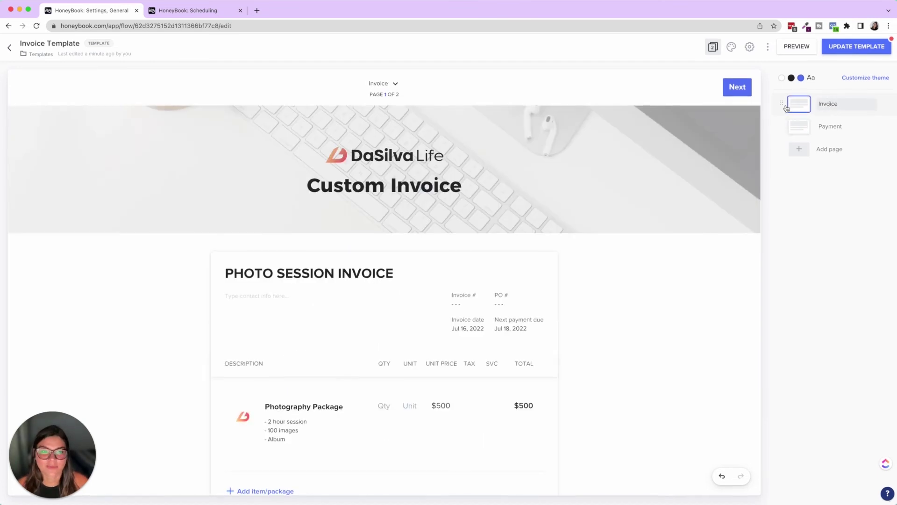
click(737, 93)
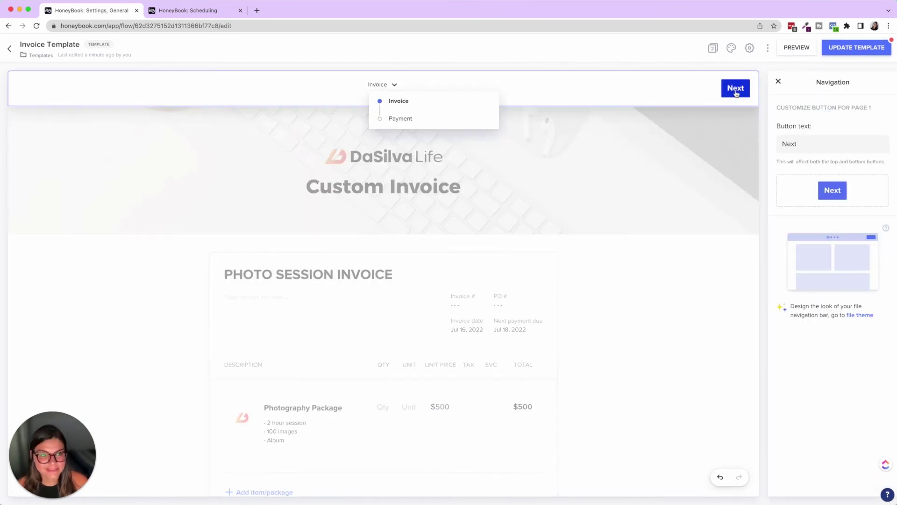
click(811, 144)
click(811, 144)
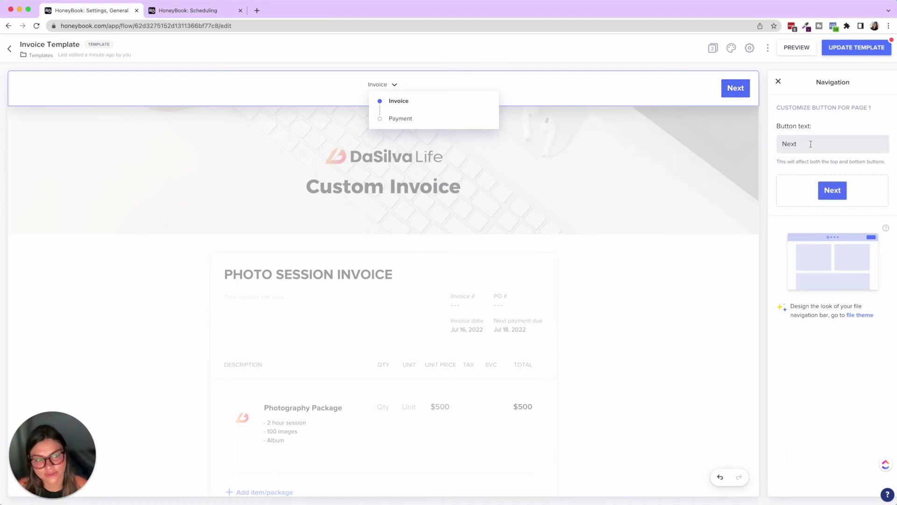
text(- PAYMENT)
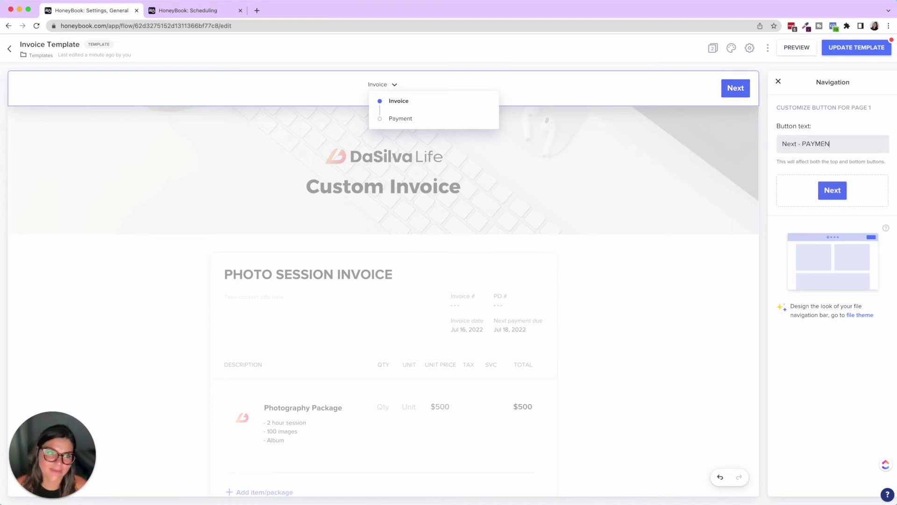
Step: Correct the capitalization of the Invoice page's button text so it reads "Next - Payment"
click(837, 145)
click(842, 145)
key(BackSpace)
key(BackSpace)
key(BackSpace)
key(BackSpace)
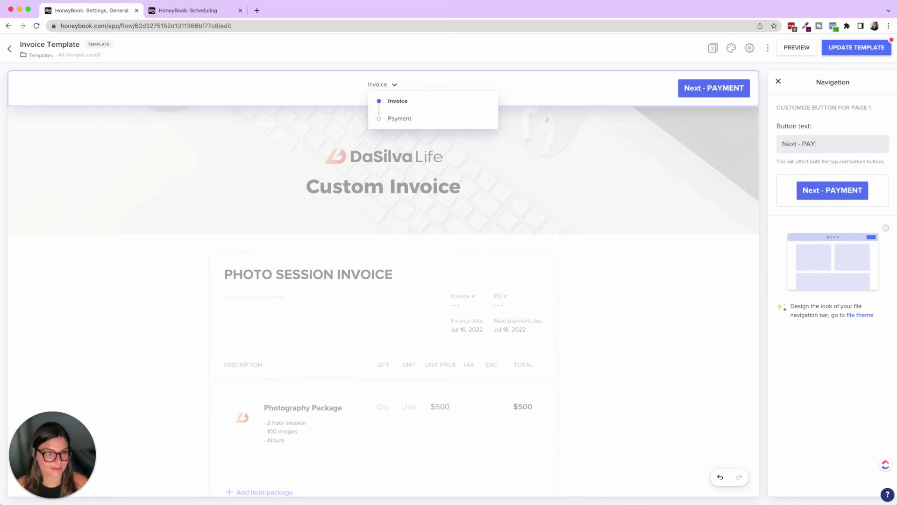
text(ayment)
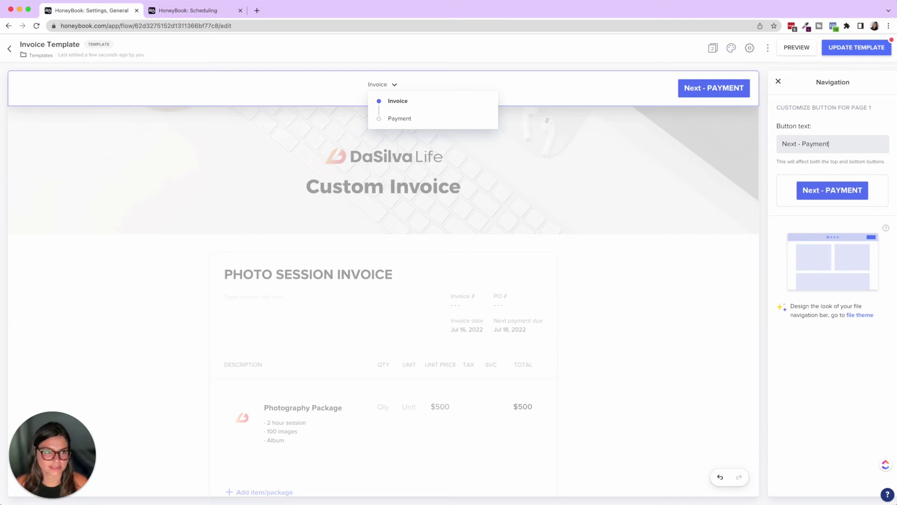
Step: Open the Payment page and set its navigation button text to "Submit"
click(778, 82)
click(825, 127)
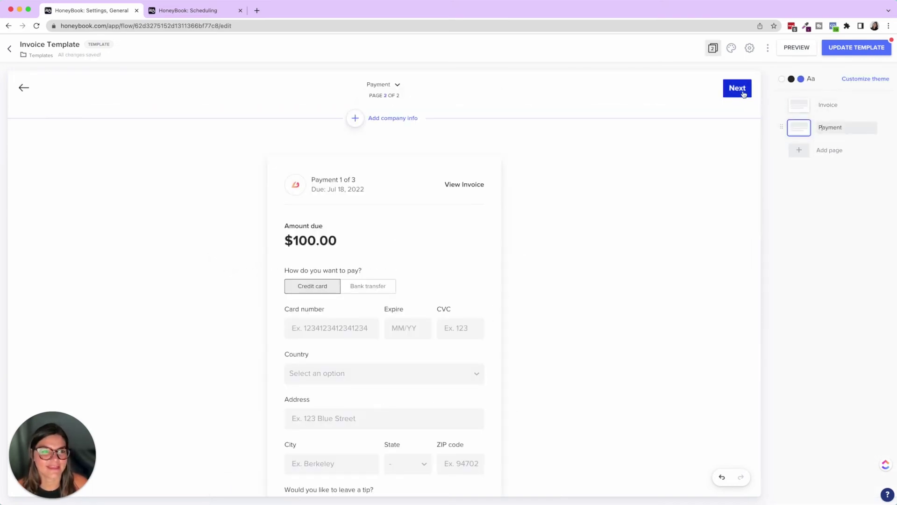
click(746, 93)
text(Submit)
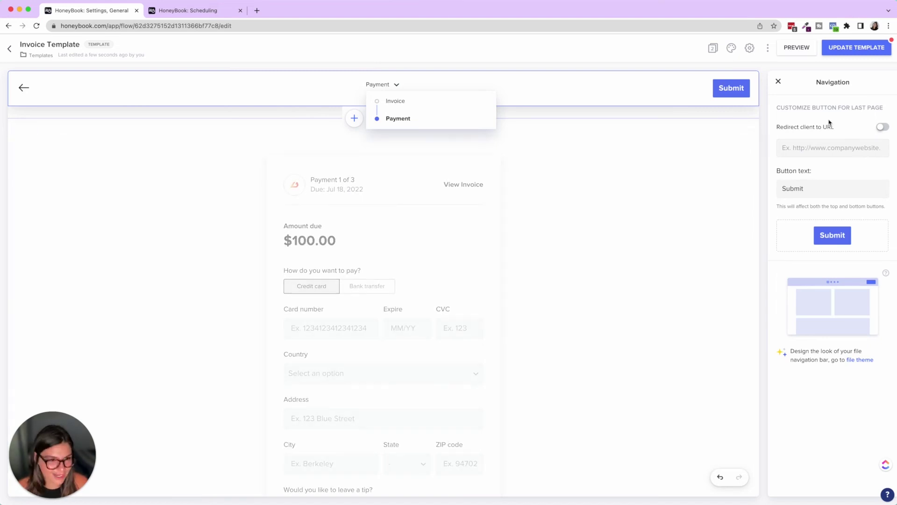
click(706, 154)
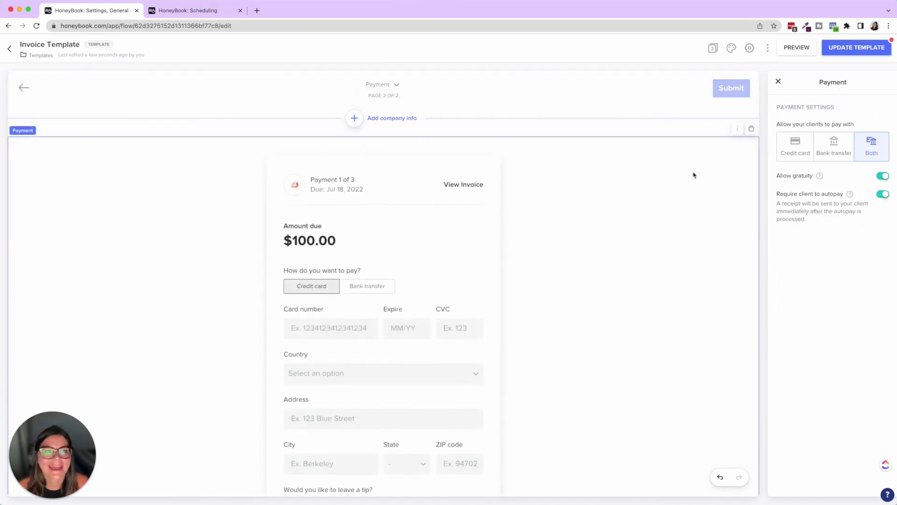
Step: Go back to the Invoice page and review its package item, totals and payment schedule
click(778, 83)
click(826, 107)
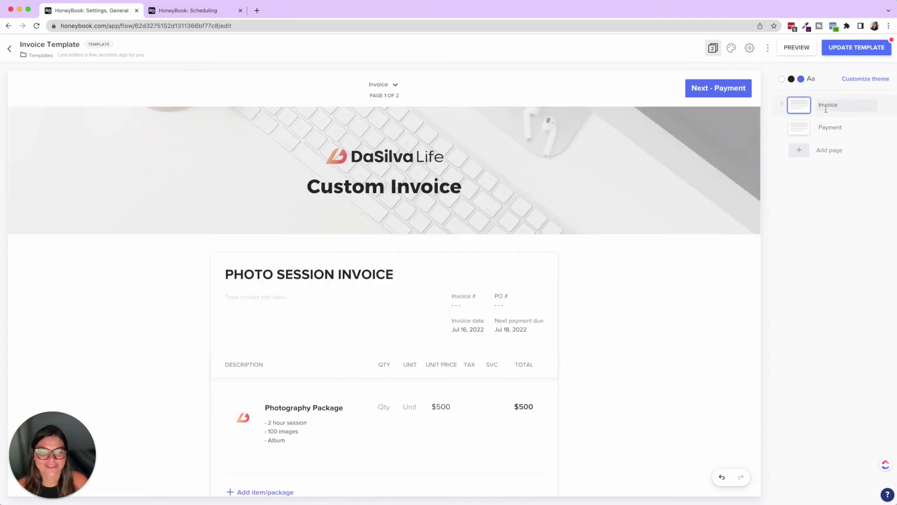
scroll(497, 213, down, 10)
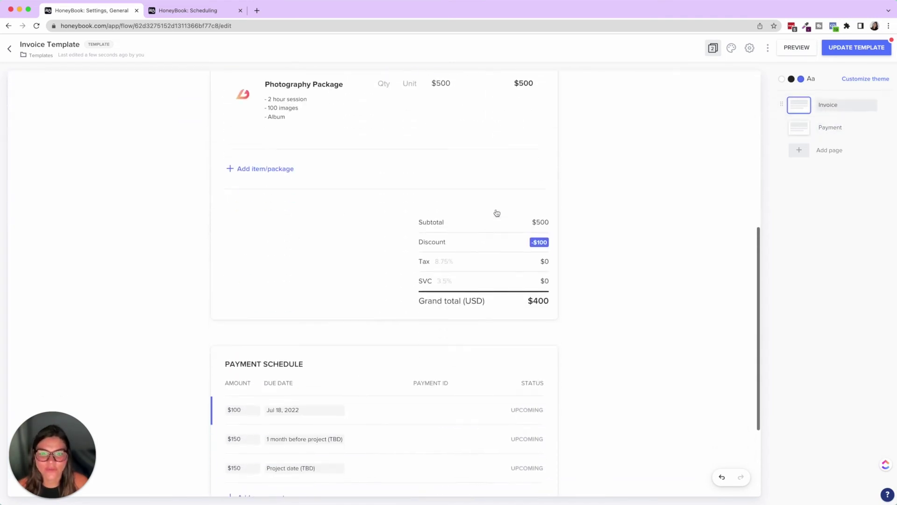
scroll(497, 213, up, 7)
scroll(497, 213, up, 3)
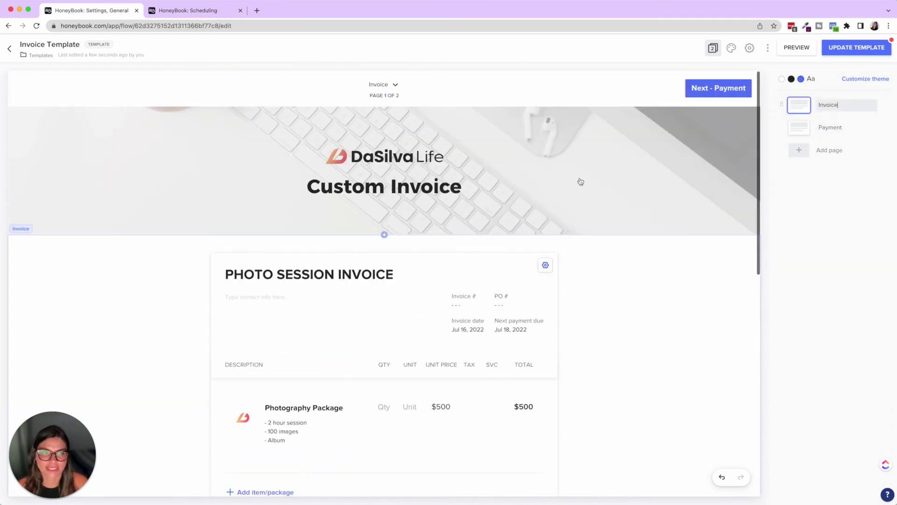
Step: Open the file's configuration settings and review the title, thumbnail, security and redirect URL options
click(749, 49)
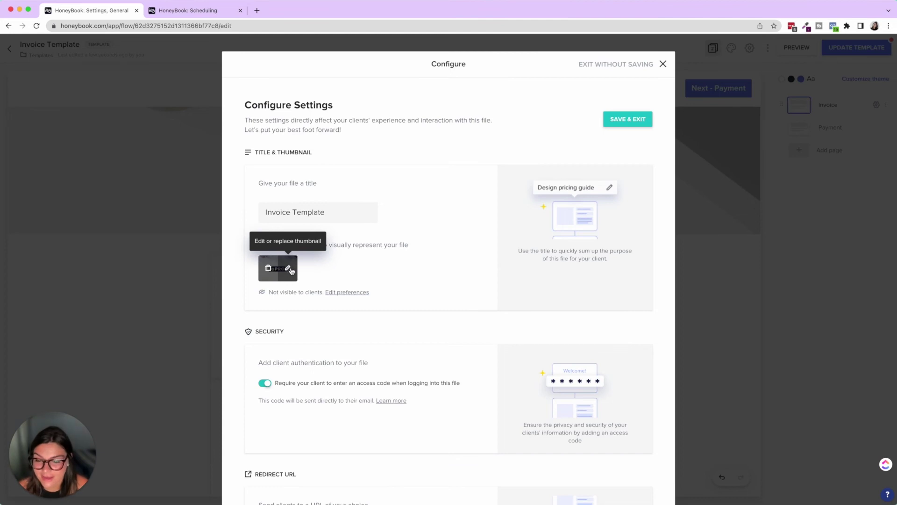
scroll(290, 270, down, 2)
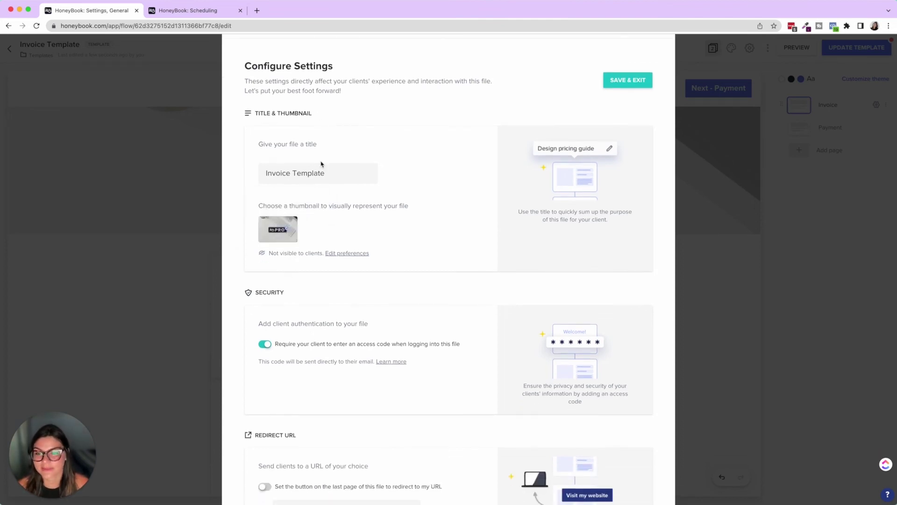
drag(340, 170, 260, 173)
click(383, 176)
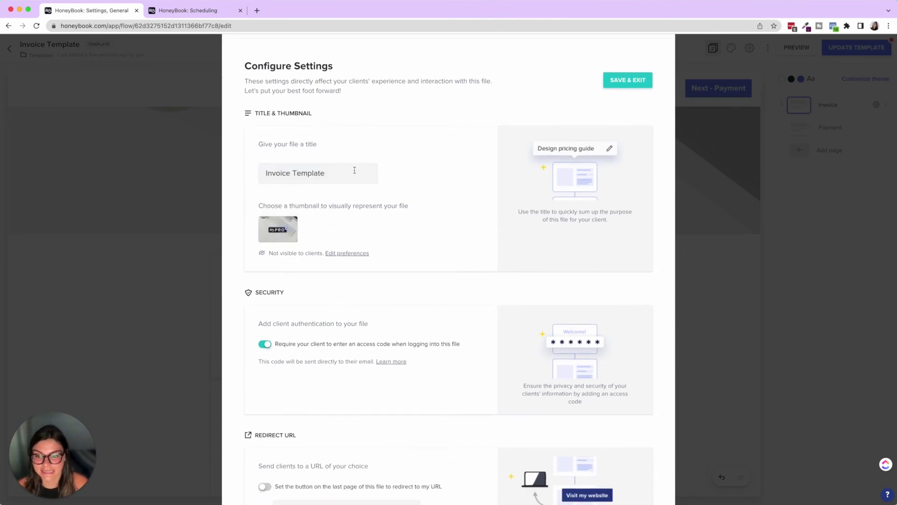
scroll(358, 173, down, 5)
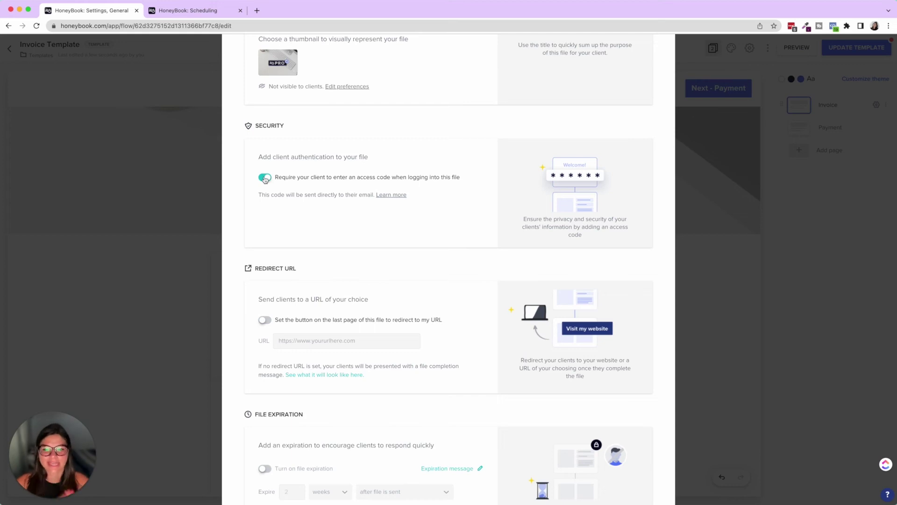
scroll(265, 180, down, 3)
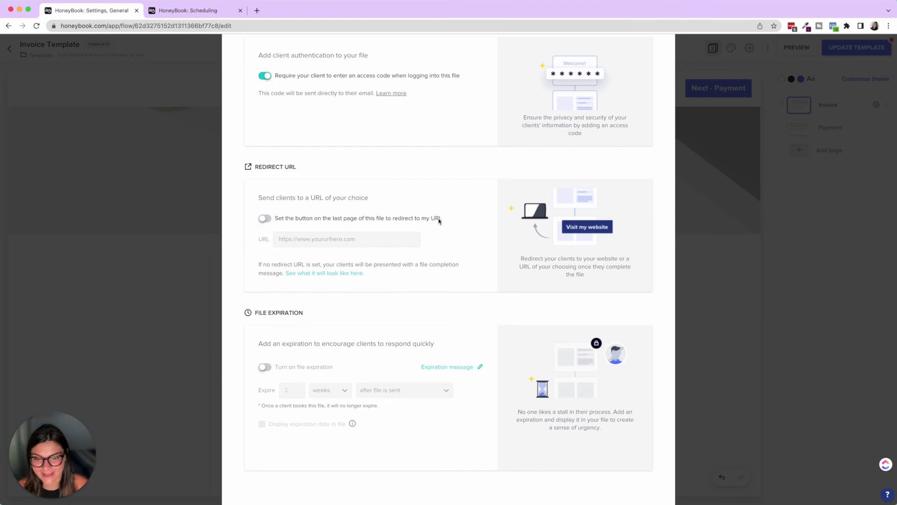
scroll(369, 178, down, 2)
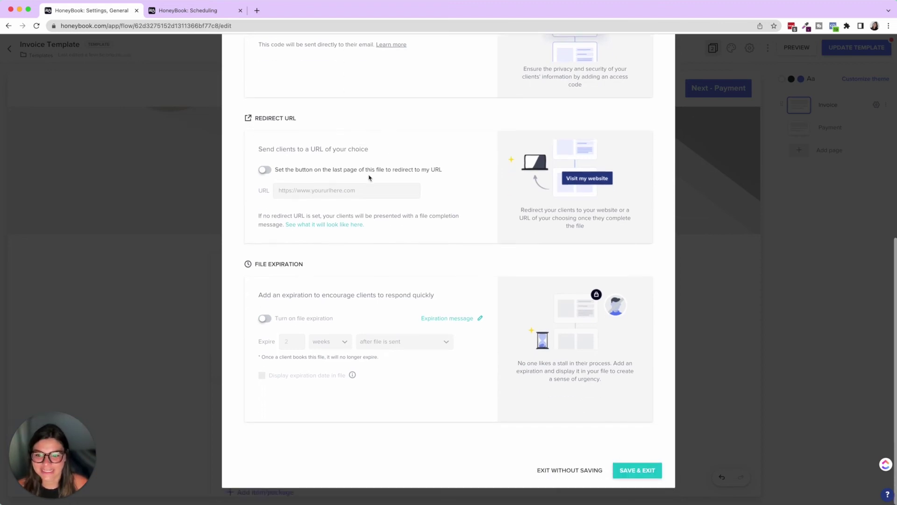
Step: Turn on file expiration, set to 48 hours after the file is sent, and save the configuration settings
click(265, 318)
scroll(306, 346, up, 1)
click(293, 341)
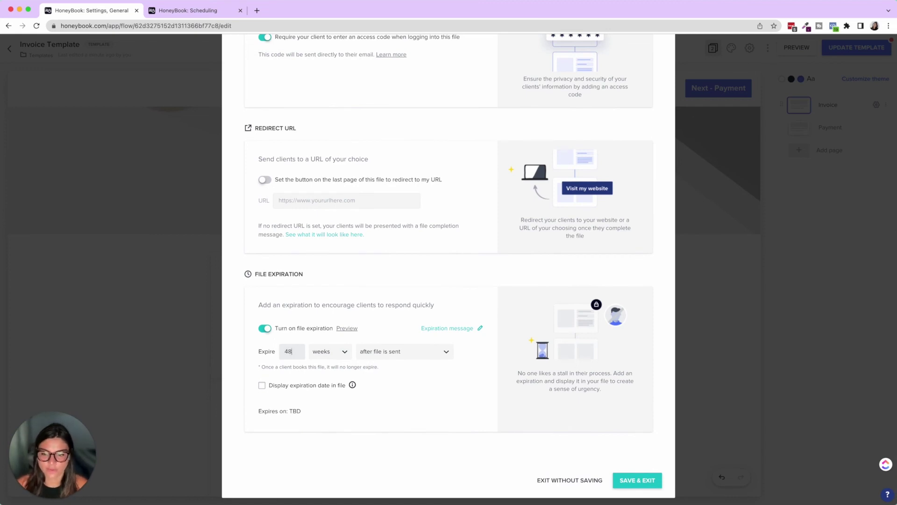
click(330, 353)
click(329, 372)
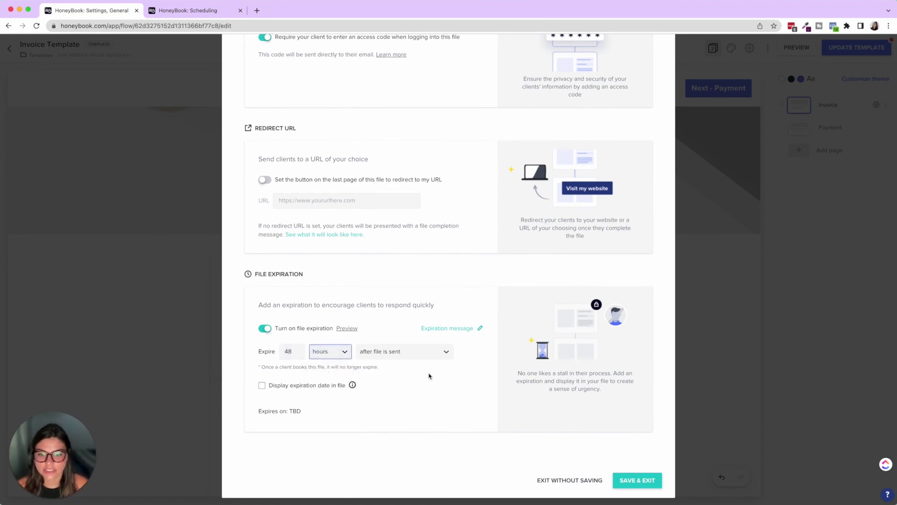
click(262, 386)
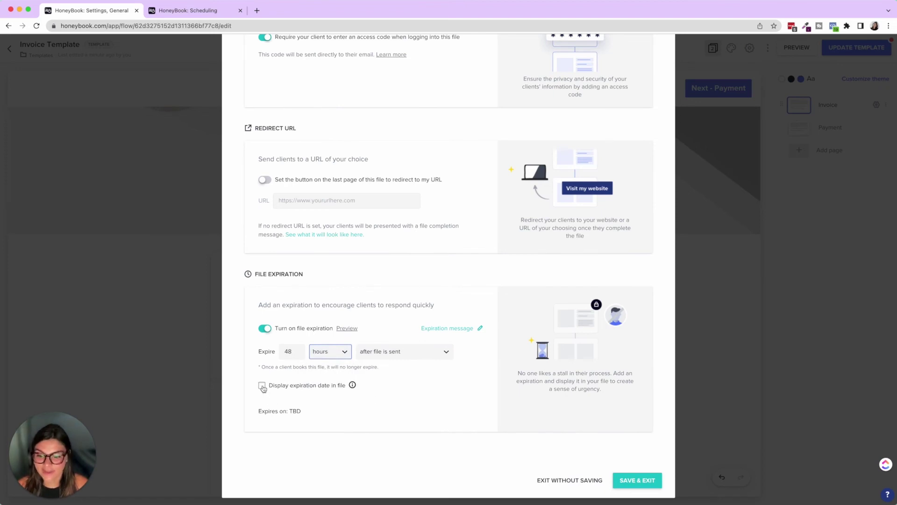
click(636, 481)
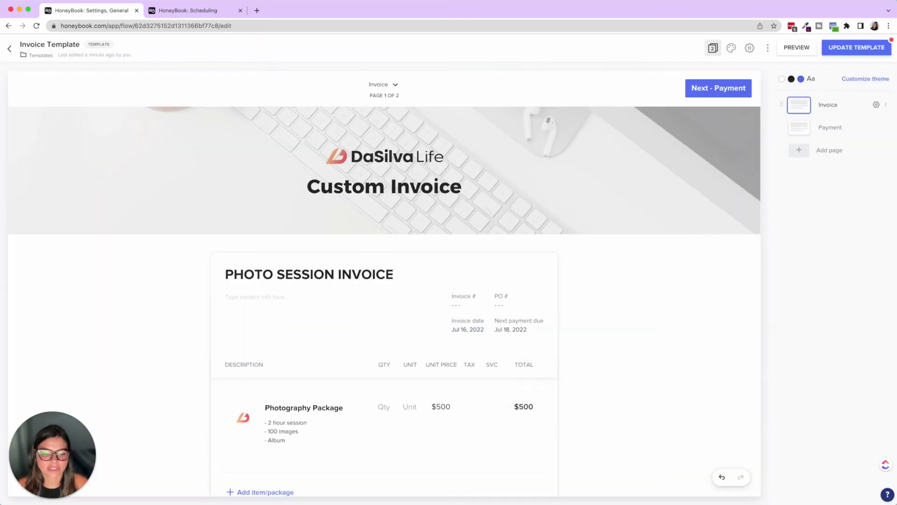
Step: Edit the template's email settings so the email button text reads "Invoice", check the email template choices, and save
click(767, 48)
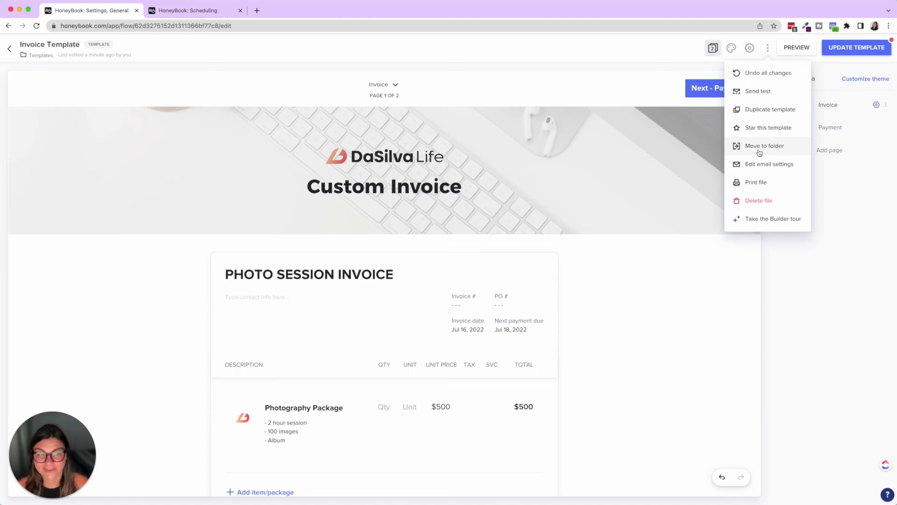
click(753, 164)
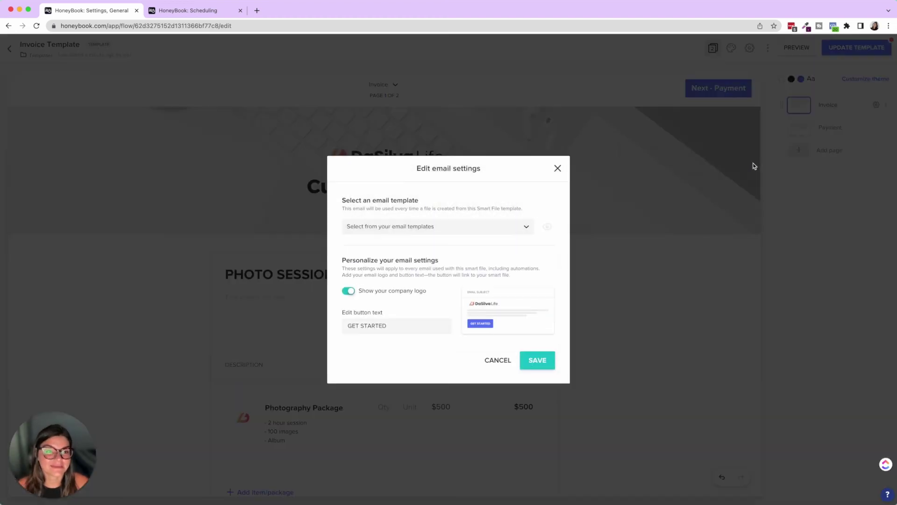
click(389, 327)
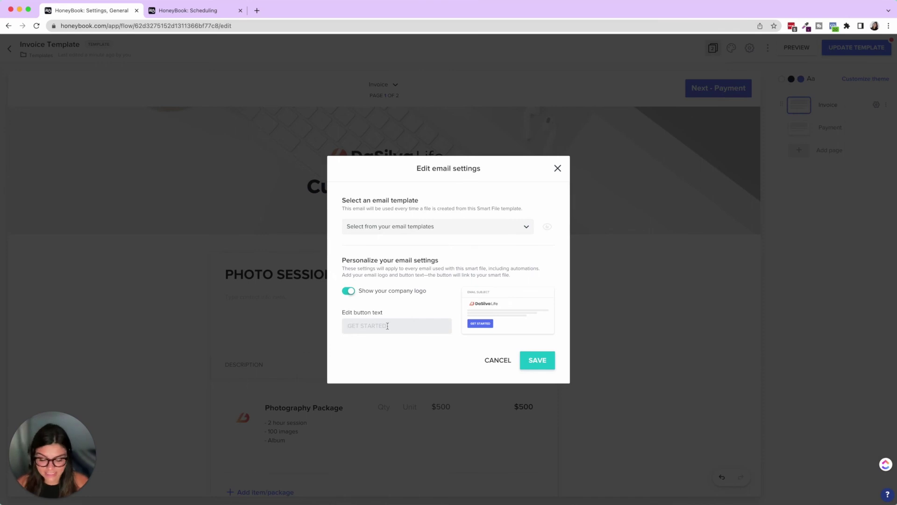
text(Invoice)
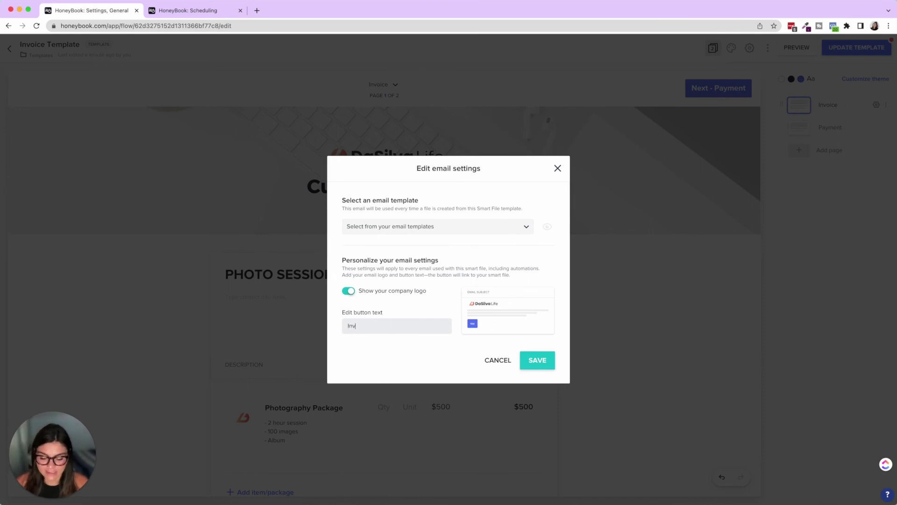
click(366, 228)
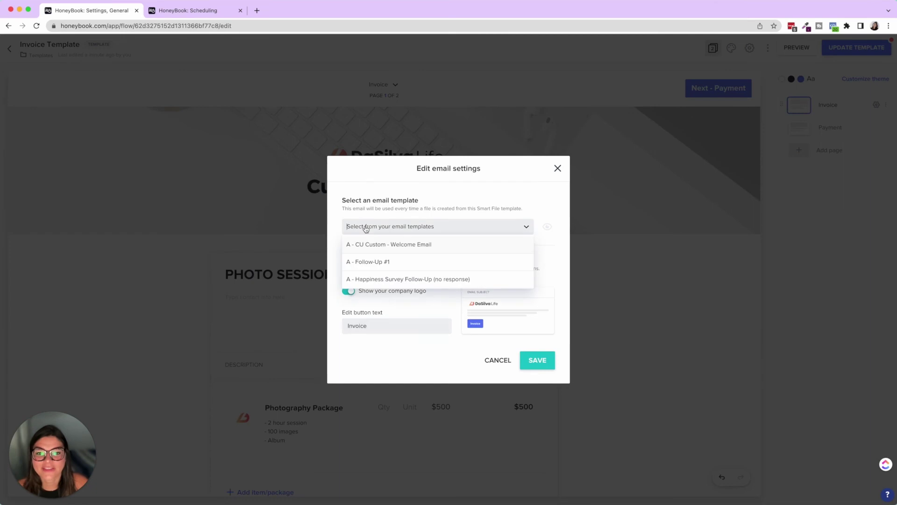
click(366, 228)
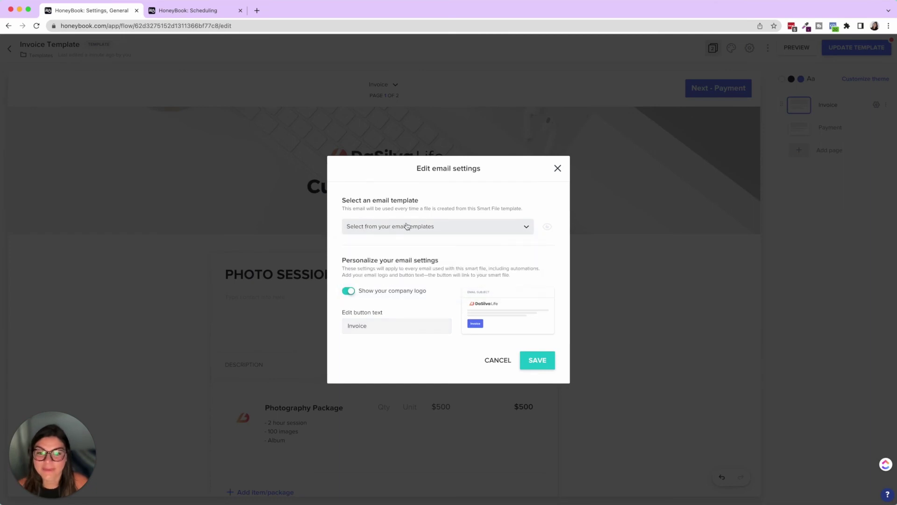
click(527, 359)
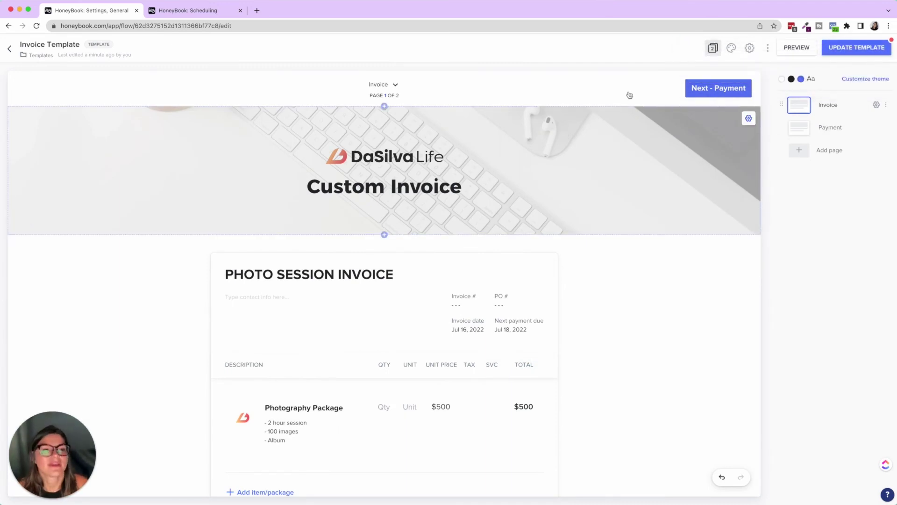
Step: Check the template's additional file options and update the invoice template with all changes
click(768, 48)
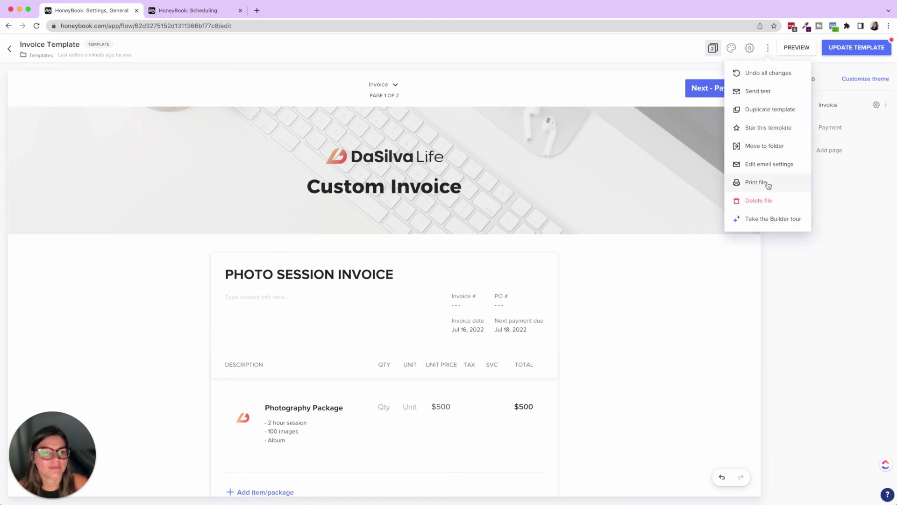
click(855, 184)
click(862, 50)
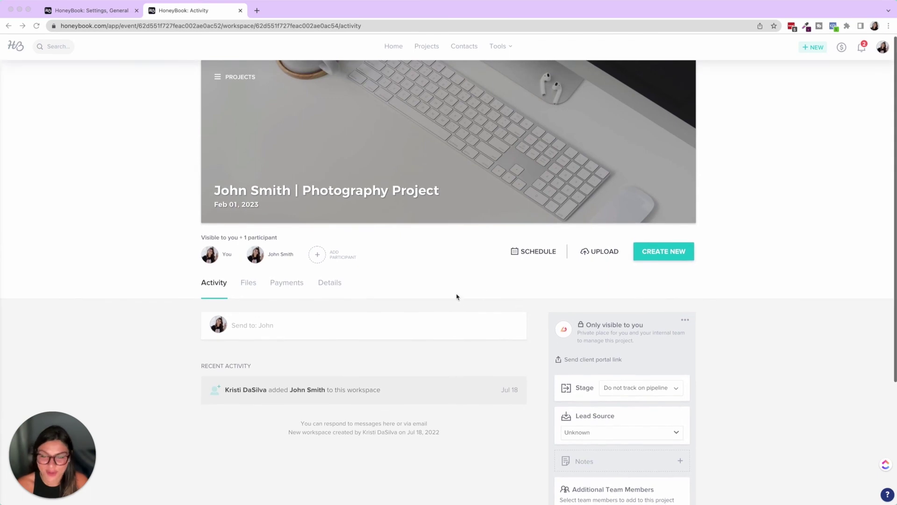
Step: Open the photography project's details and set the availability for the project date to Free
scroll(458, 295, down, 2)
click(333, 237)
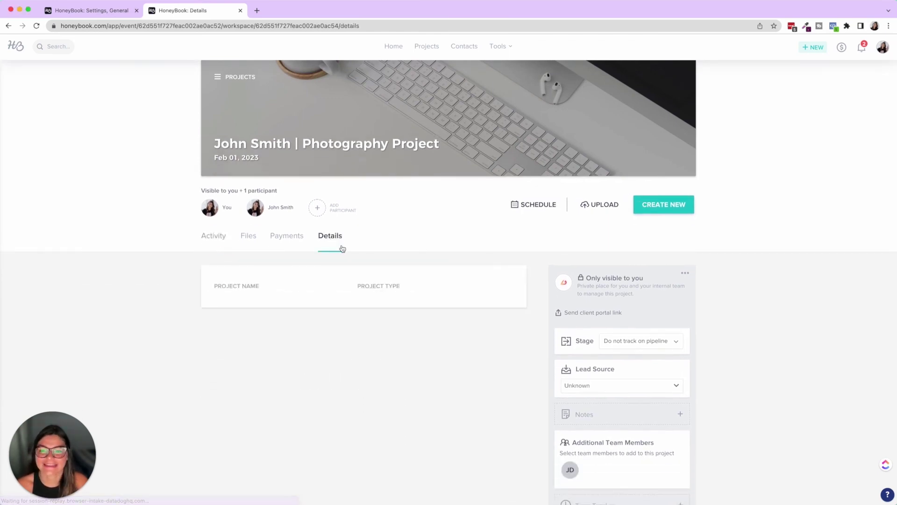
scroll(348, 252, down, 3)
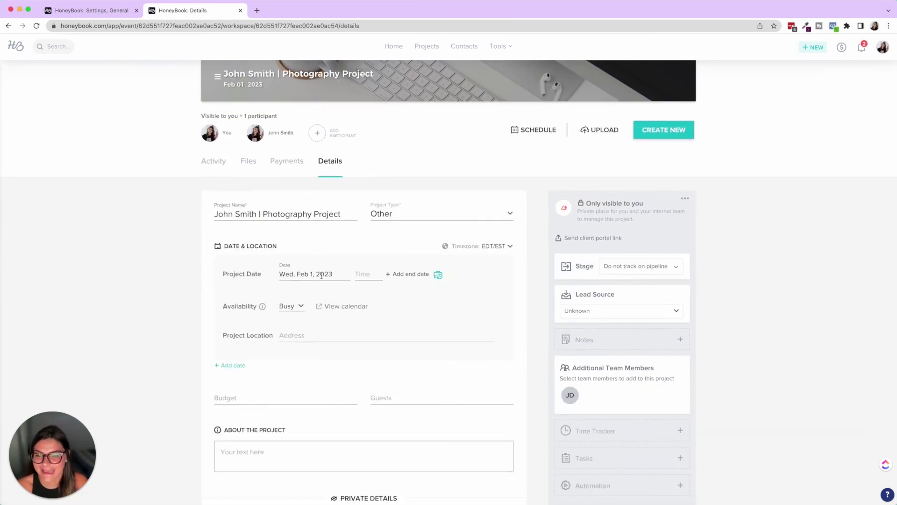
click(287, 309)
scroll(299, 334, up, 1)
click(302, 338)
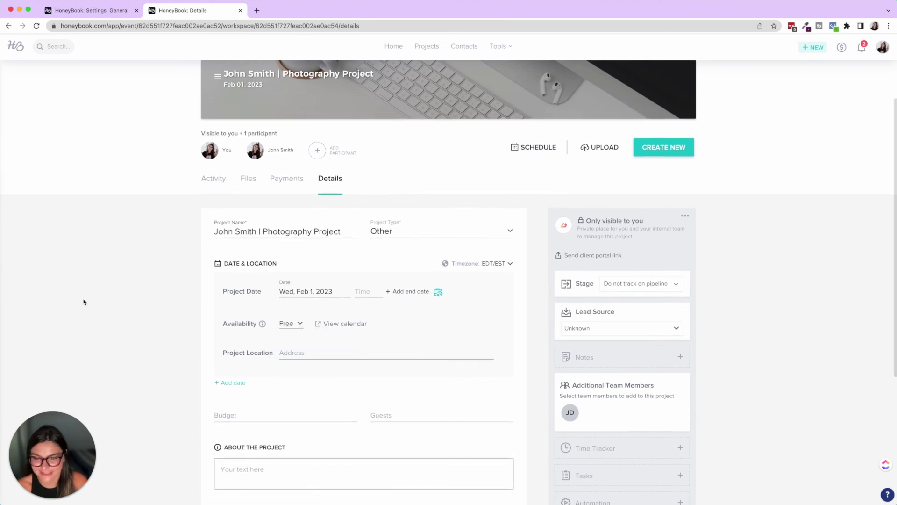
Step: Create a new invoice smart file in the project from the saved "Invoice Template"
click(668, 150)
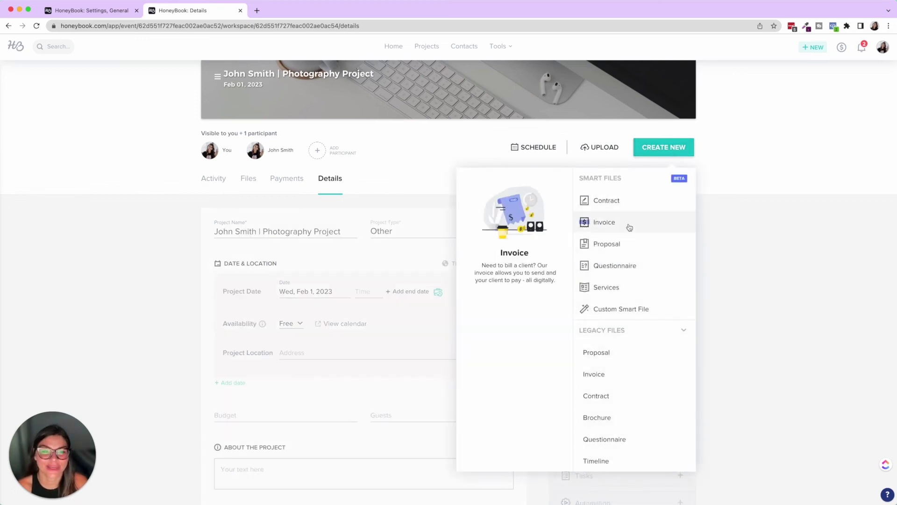
click(628, 227)
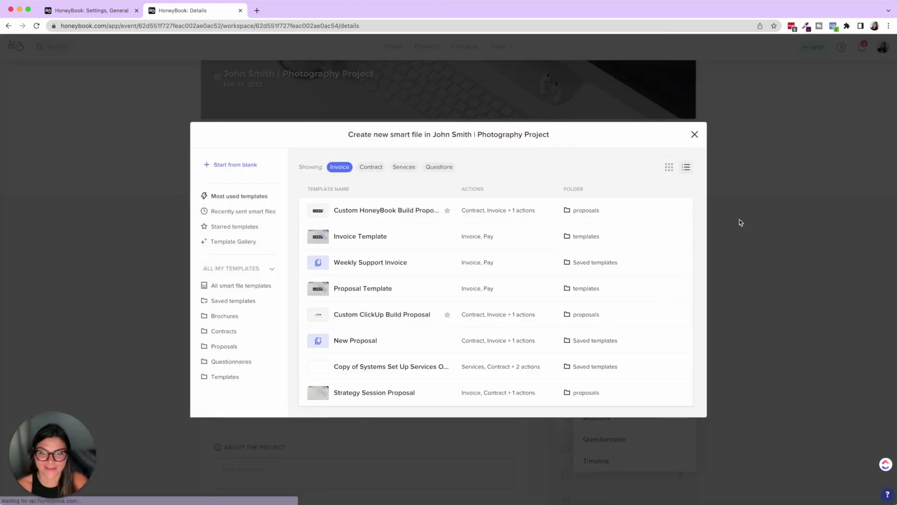
click(379, 239)
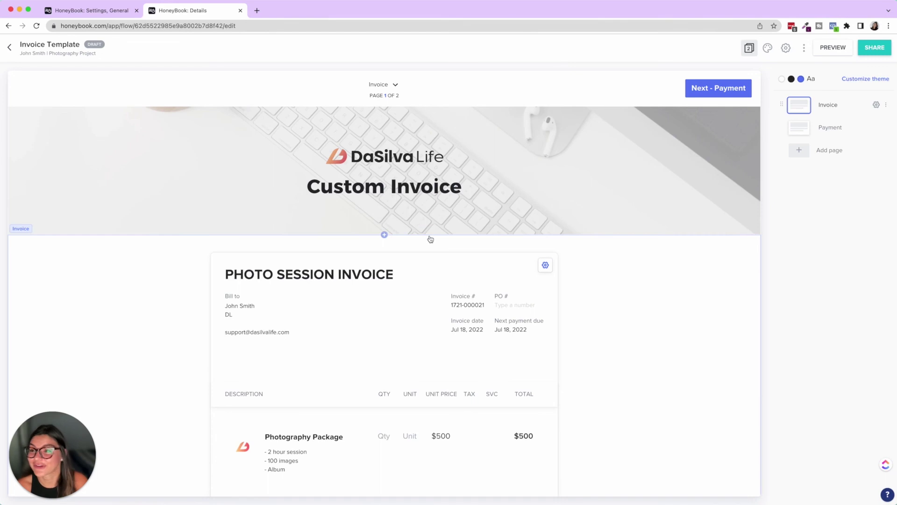
Step: Review the new invoice's client details, dates, package, discount and totals, and the due dates in its payment schedule
scroll(437, 241, down, 3)
scroll(439, 239, down, 5)
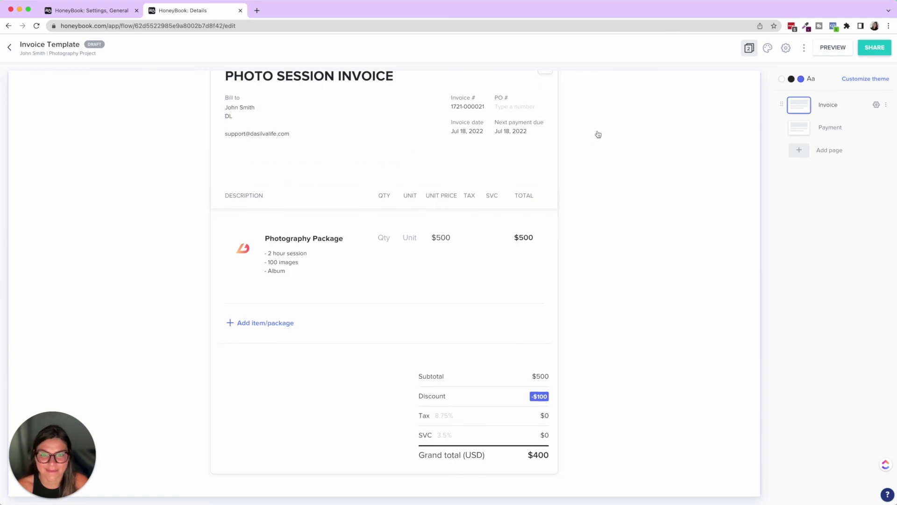
scroll(508, 144, down, 2)
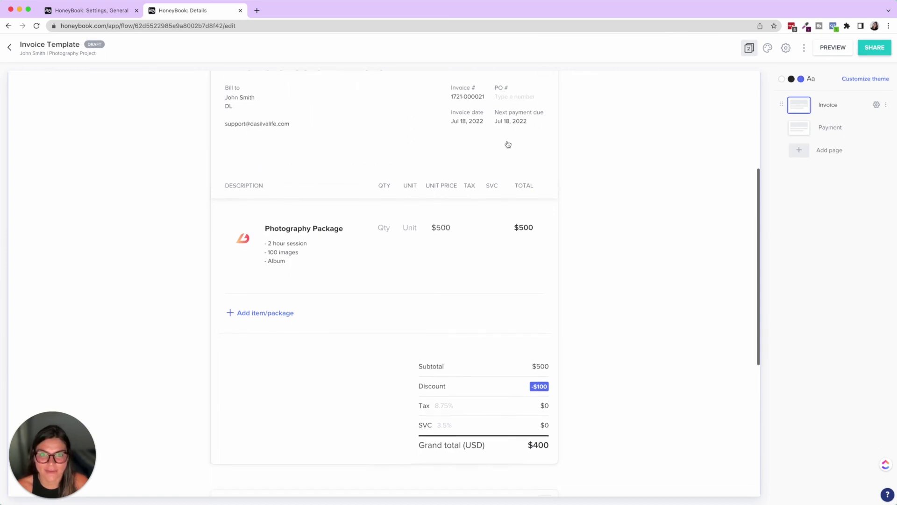
scroll(482, 115, up, 1)
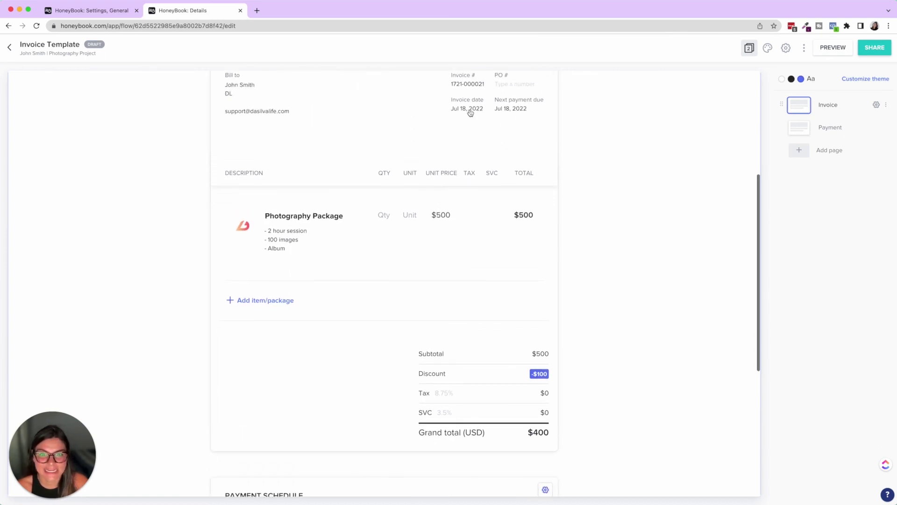
scroll(503, 112, down, 9)
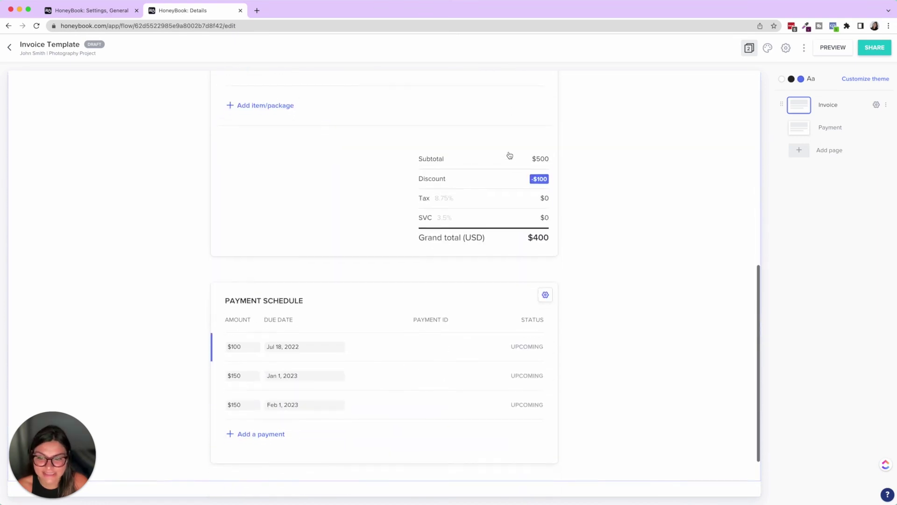
scroll(421, 183, up, 4)
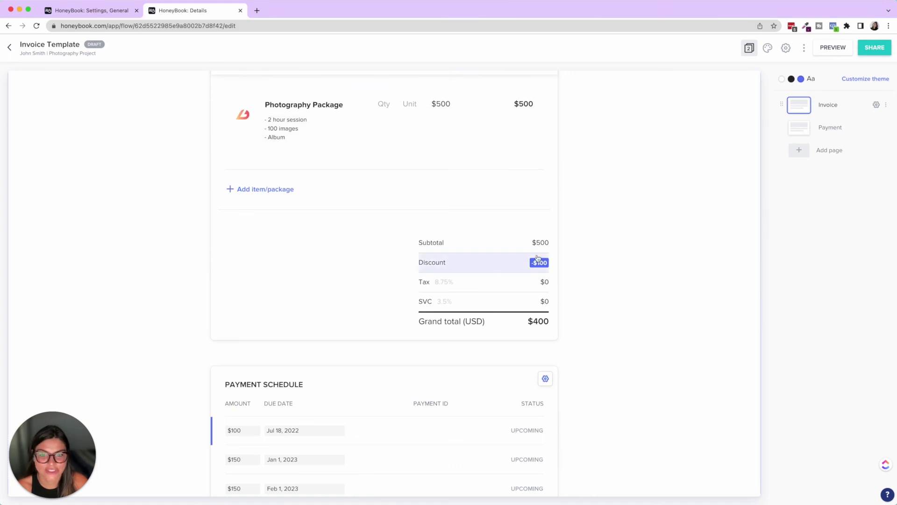
scroll(530, 244, up, 3)
scroll(529, 244, up, 5)
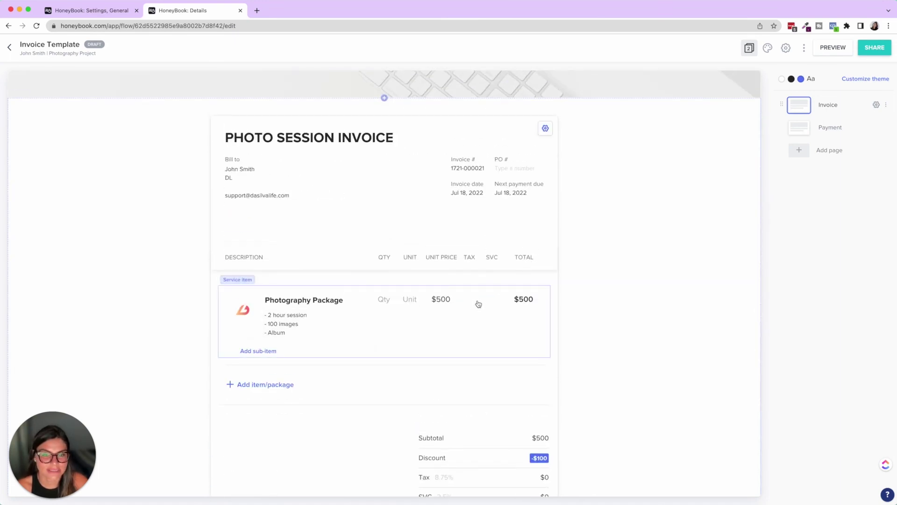
Step: Apply both Tax and SVC to the Photography Package item and check the updated totals and payment schedule
click(466, 302)
click(468, 299)
click(490, 299)
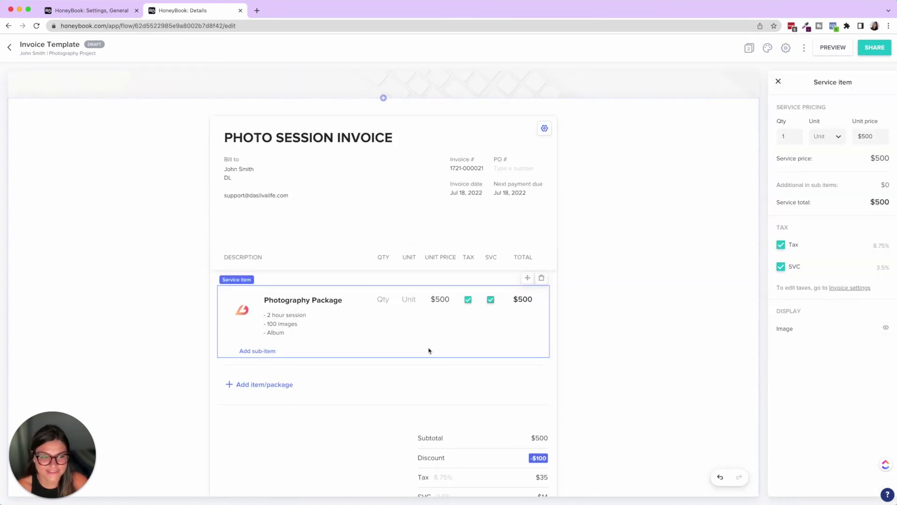
scroll(429, 350, down, 12)
scroll(429, 350, down, 1)
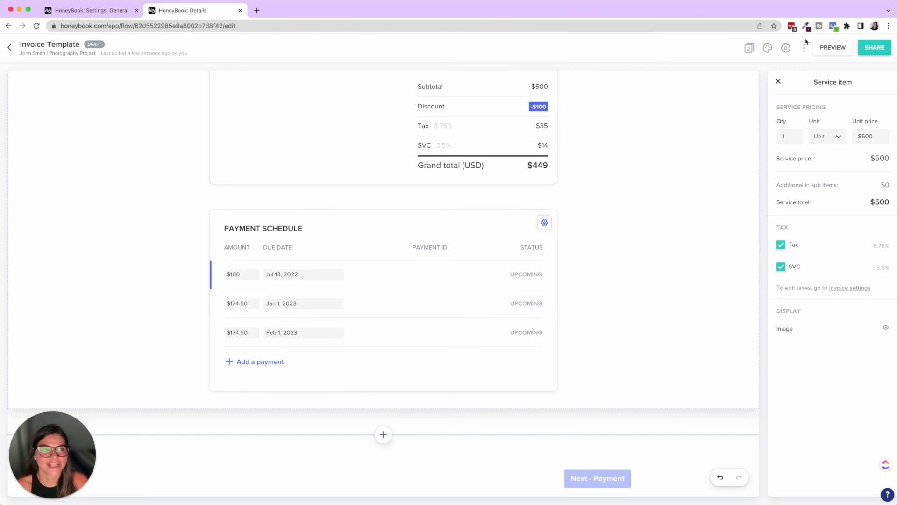
Step: Open the invoice's share email, look through the email templates, and return to the invoice without sending it
click(873, 47)
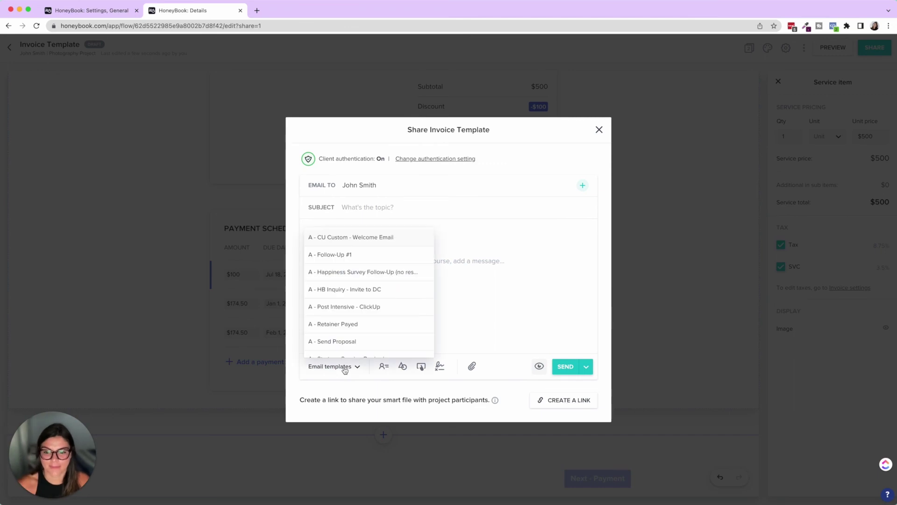
click(345, 263)
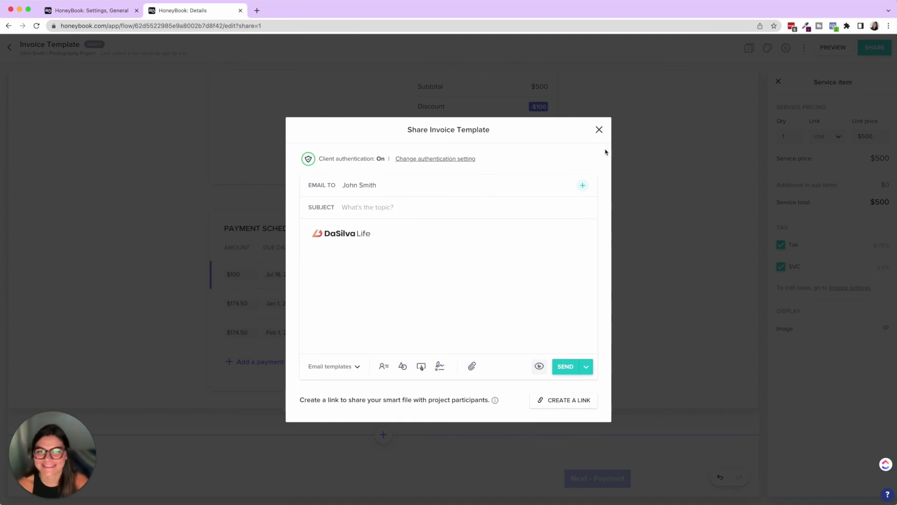
click(599, 129)
scroll(479, 178, up, 10)
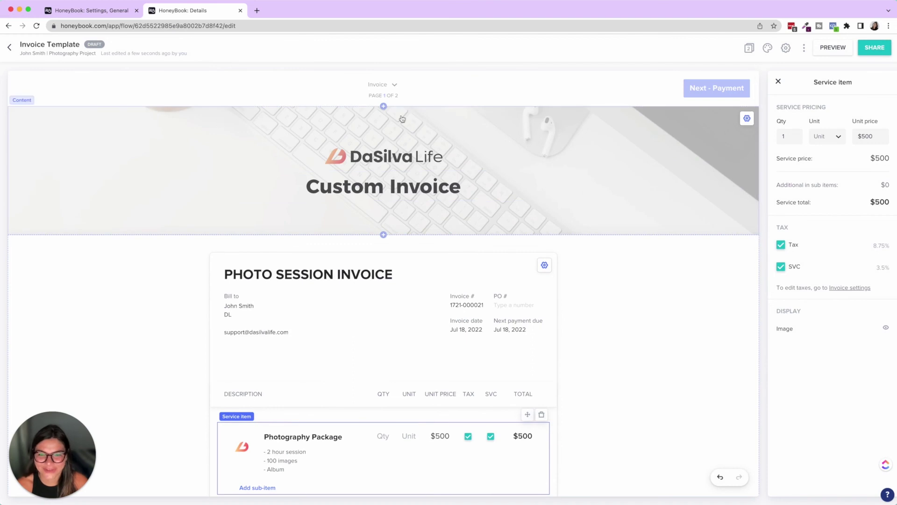